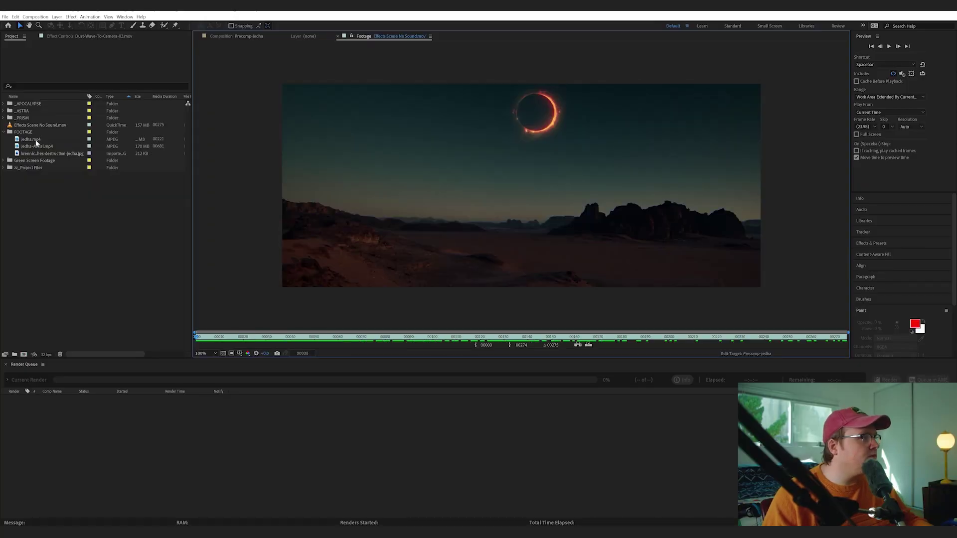
- Preview the Jedha.mp4 footage from its first frame and create a new composition from it
double_click(37, 140)
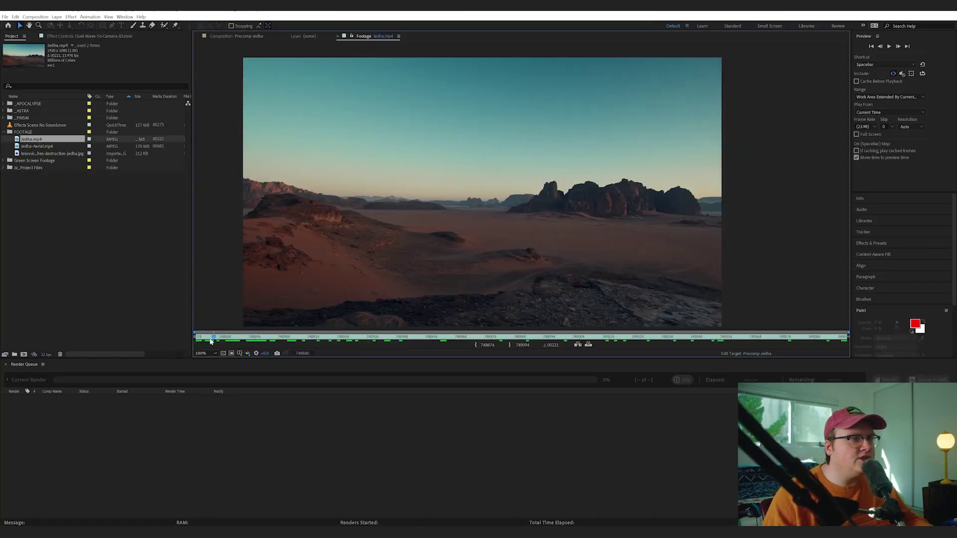
left_click_drag(211, 342, 192, 333)
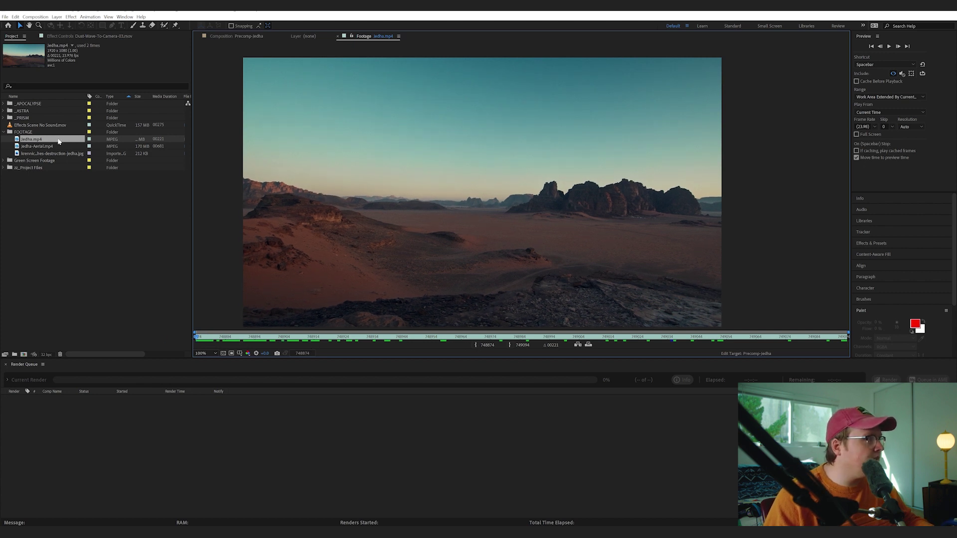
left_click_drag(59, 141, 24, 354)
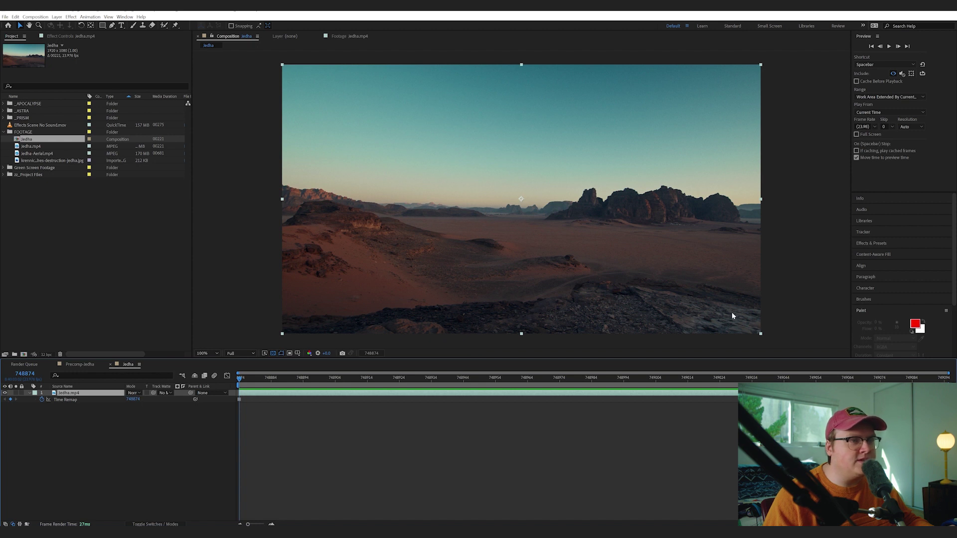
- Duplicate the Jedha.mp4 layer and mask the upper copy along the ridge of the foreground mountains
key("g")
key("ctrl+d")
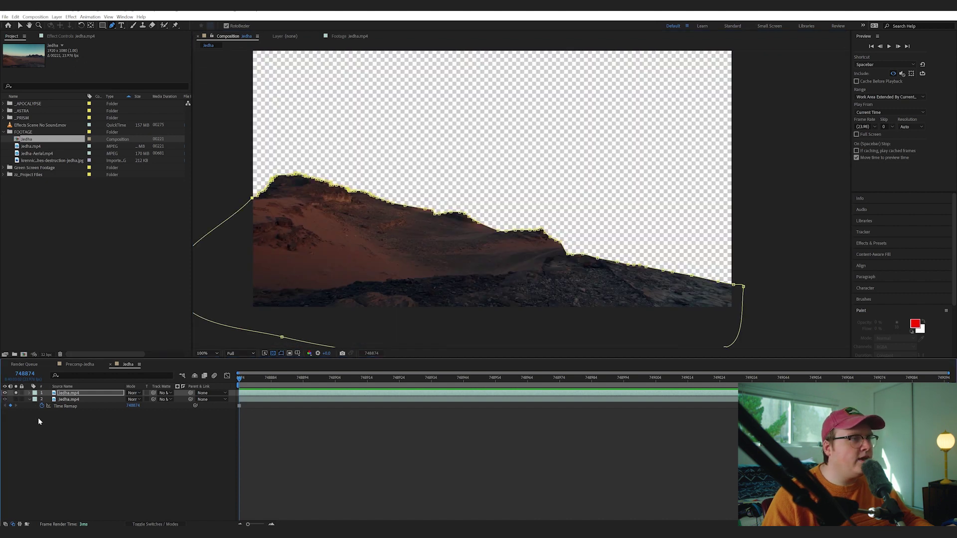
left_click(37, 417)
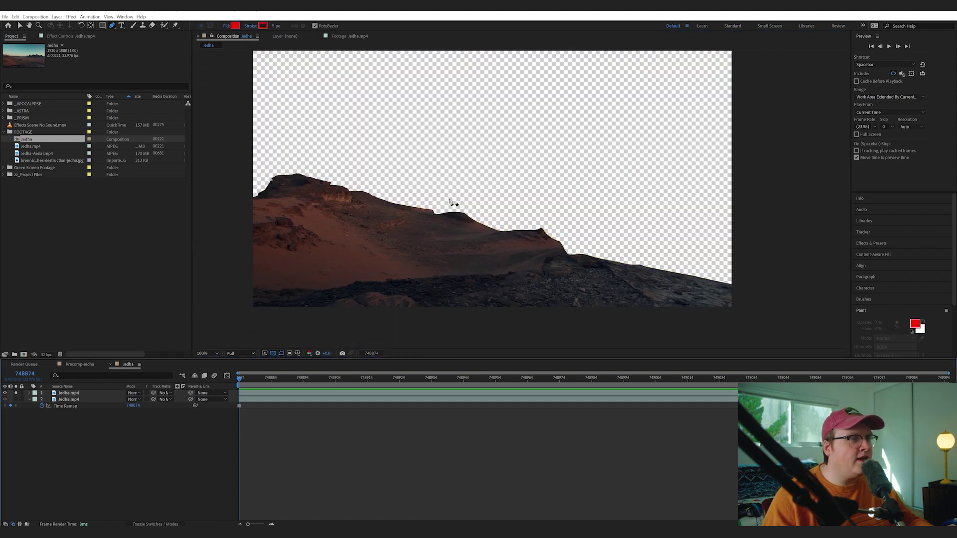
left_click(75, 393)
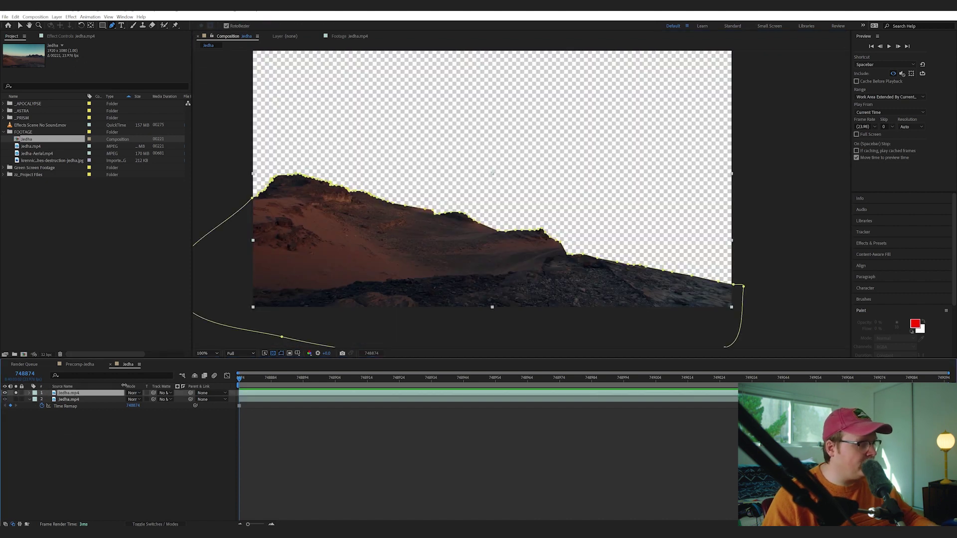
- Feather the foreground mask by 3 pixels and name the masked layer Jedha Front Mountains
key("f")
left_click(144, 406)
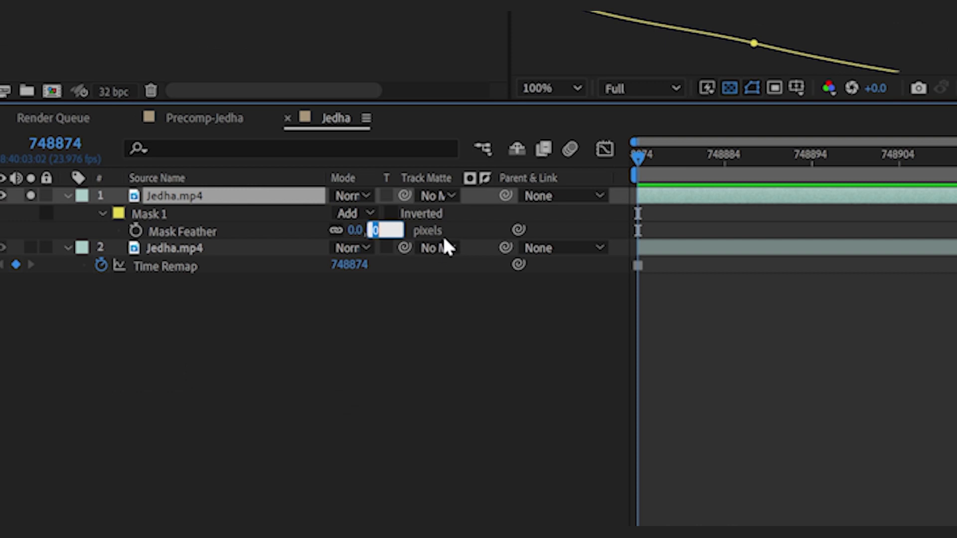
type("3")
left_click(451, 328)
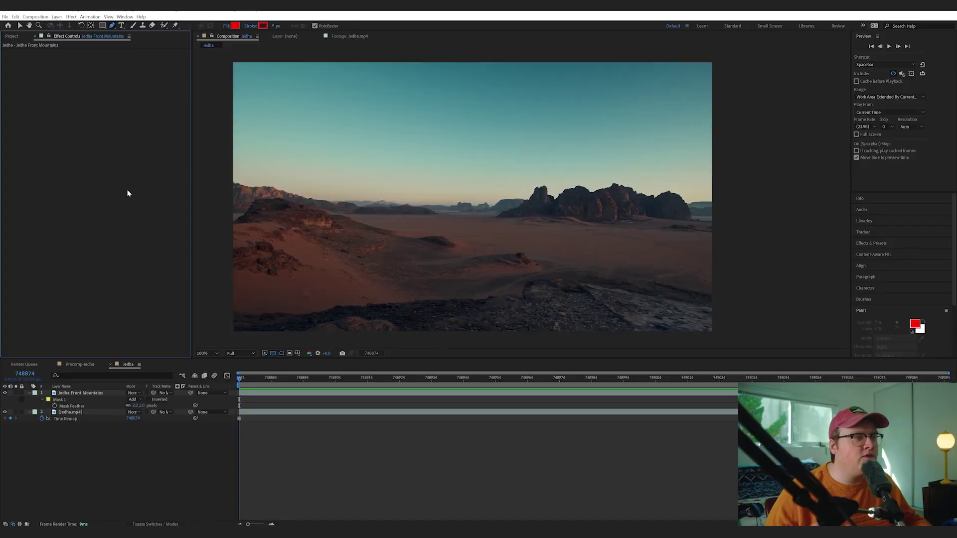
- Apply Lumetri Color to the background Jedha.mp4 layer and lower its Exposure to -1.5
key("v")
left_click(73, 412)
key("ctrl+space")
type("lume")
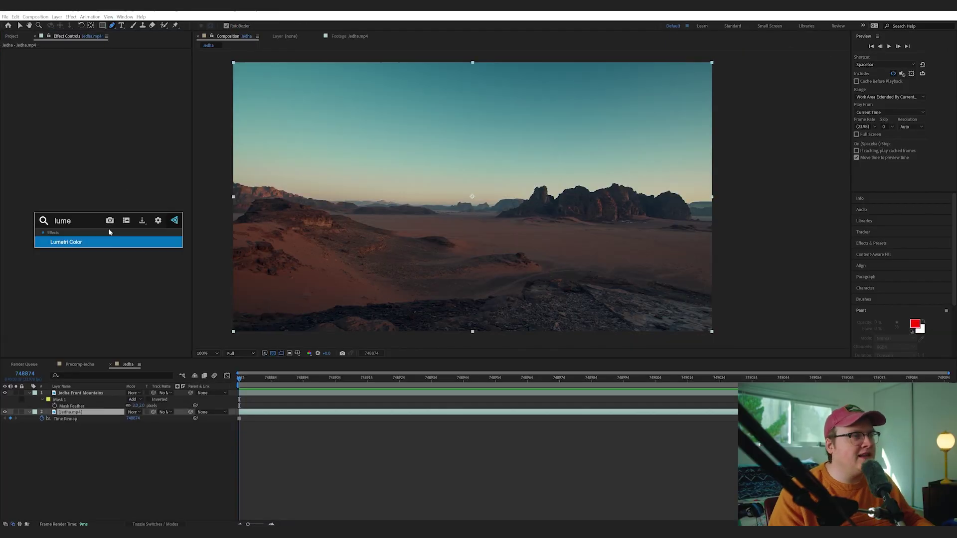
key("Return")
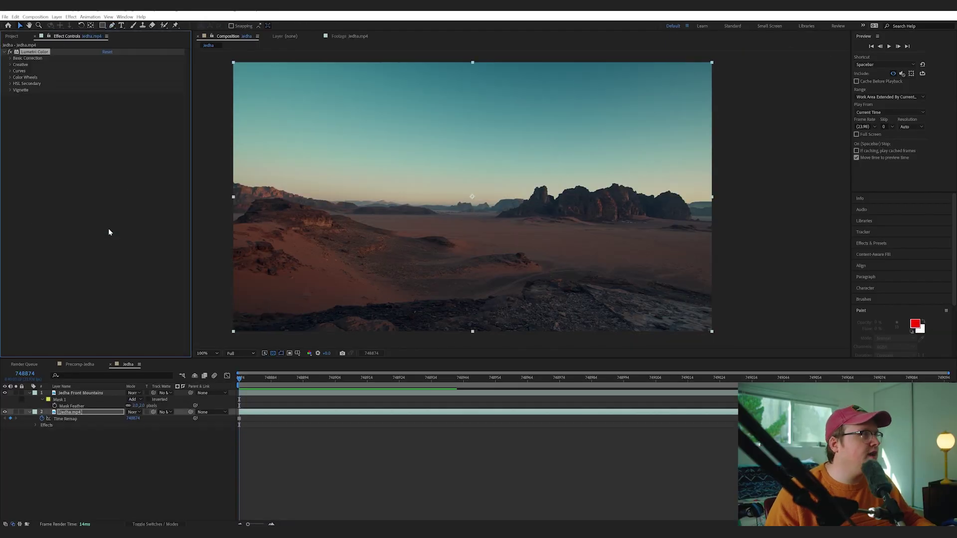
left_click(10, 58)
left_click_drag(101, 115, 105, 115)
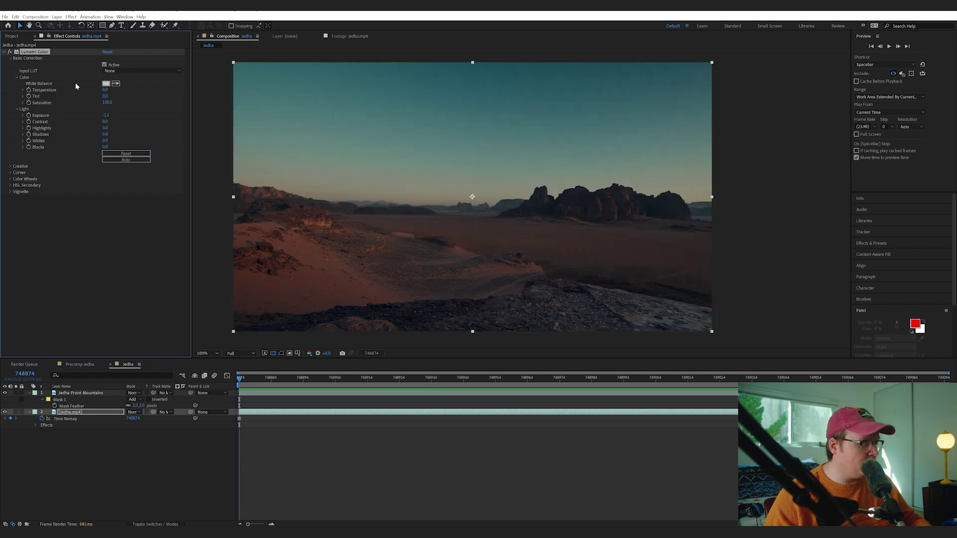
- Paste the Lumetri Color effect onto the Jedha Front Mountains layer
left_click(95, 391)
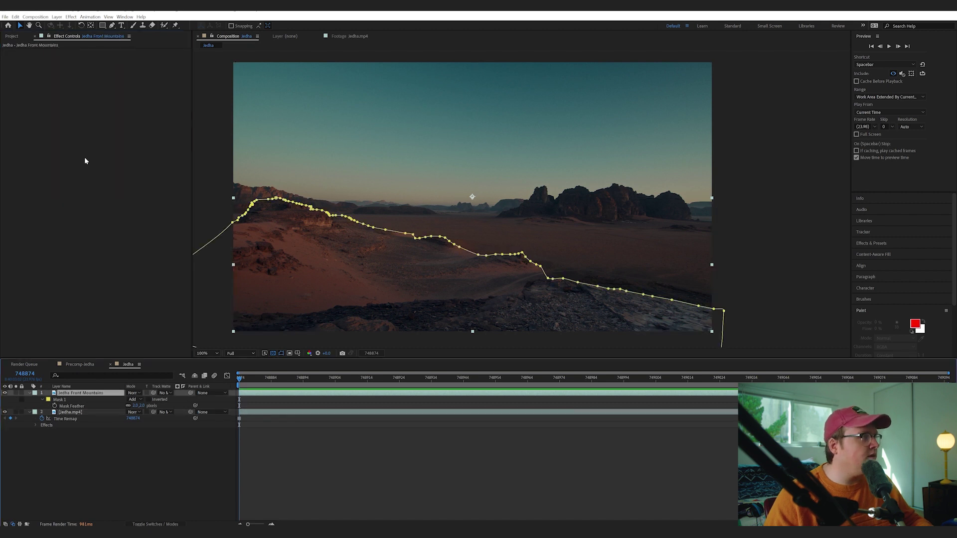
key("ctrl+v")
left_click(169, 474)
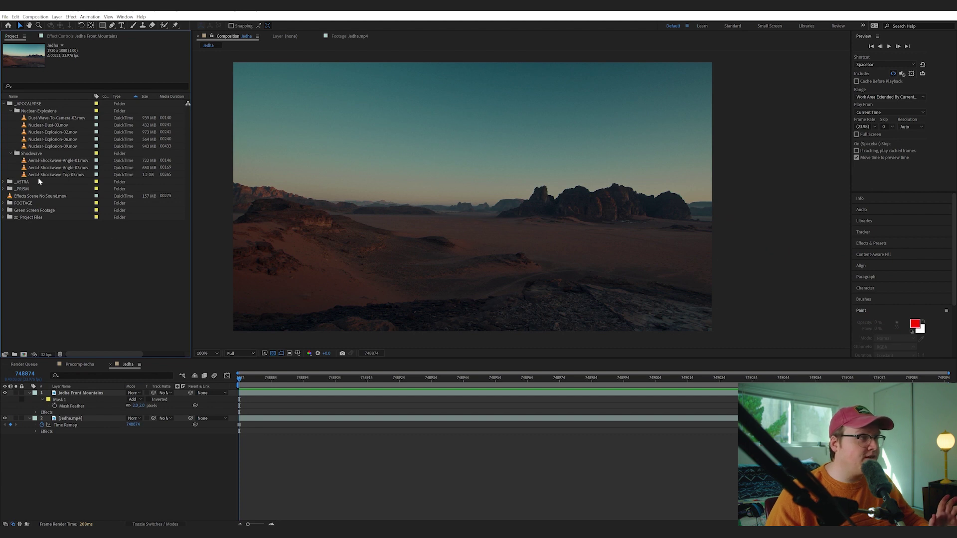
- Preview Sun-Eclipse.mov from the _ASTRA folder and add it as the top layer of the Jedha composition
left_click(4, 182)
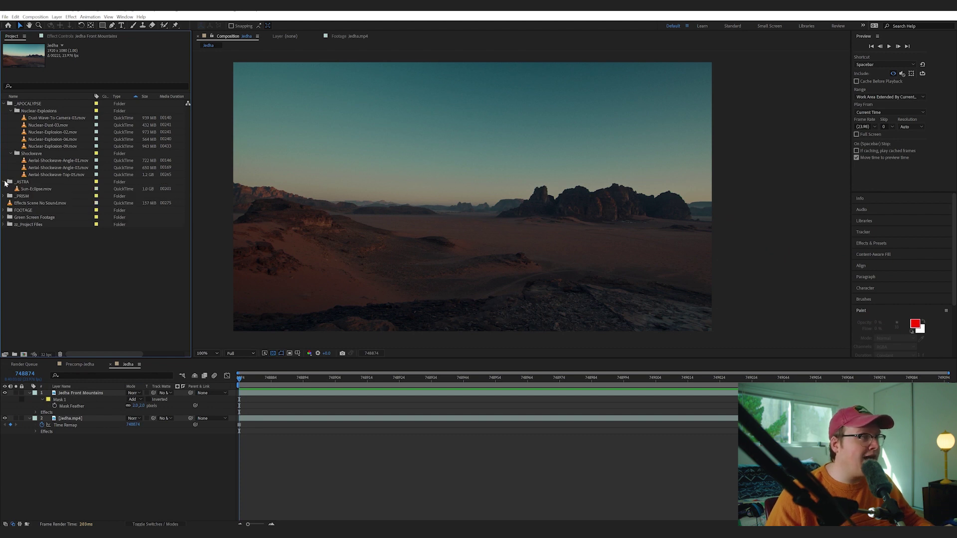
double_click(42, 189)
left_click_drag(230, 338, 191, 338)
left_click_drag(66, 194, 127, 392)
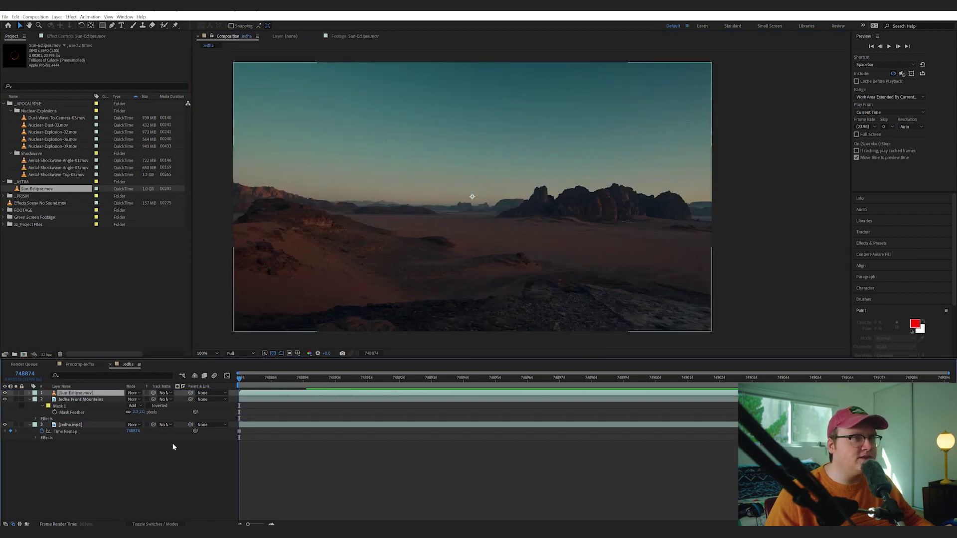
- Scale the Sun-Eclipse layer to 10% and place it in the upper middle of the sky
left_click(96, 393)
key("s")
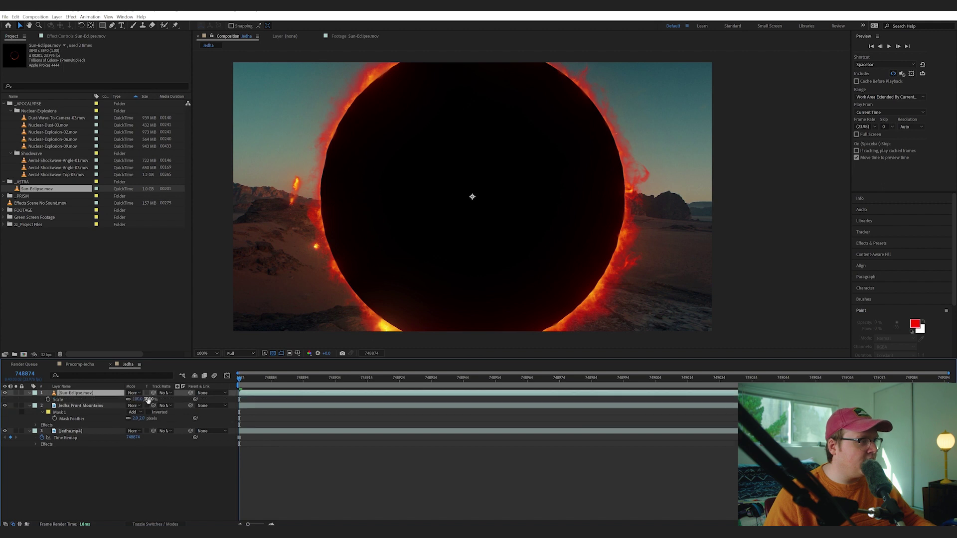
left_click_drag(148, 399, 125, 400)
left_click_drag(479, 199, 483, 104)
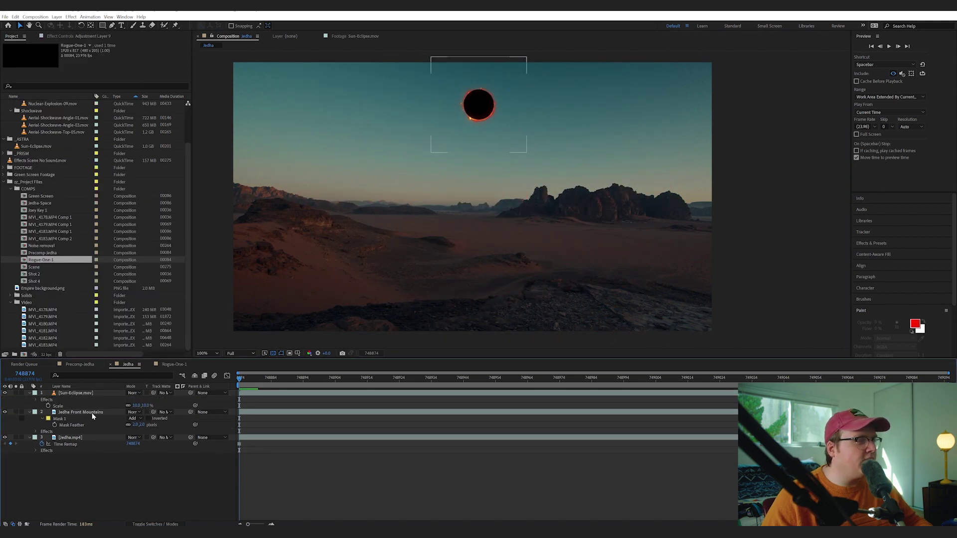
- Review the effect settings of the Jedha Front Mountains and Jedha.mp4 layers
left_click(92, 414)
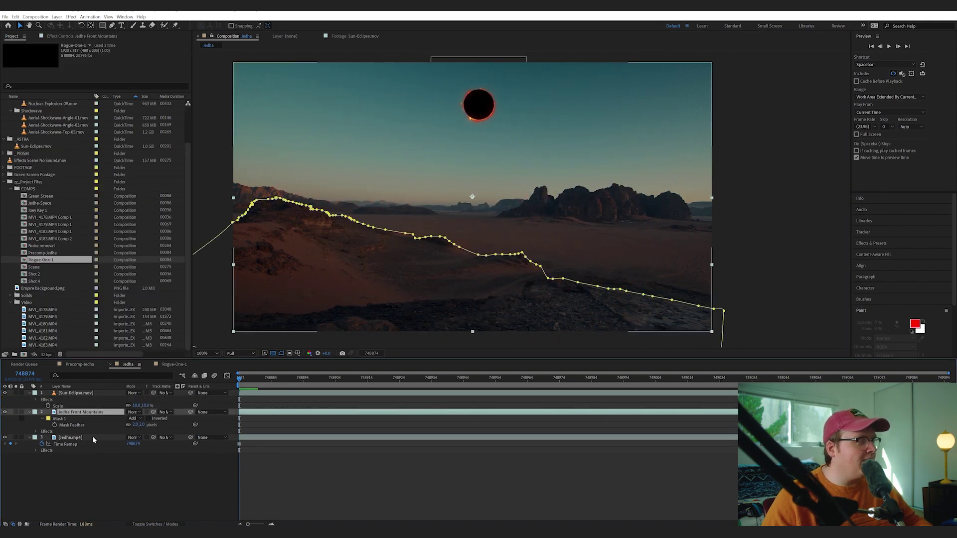
left_click(92, 437)
left_click(83, 35)
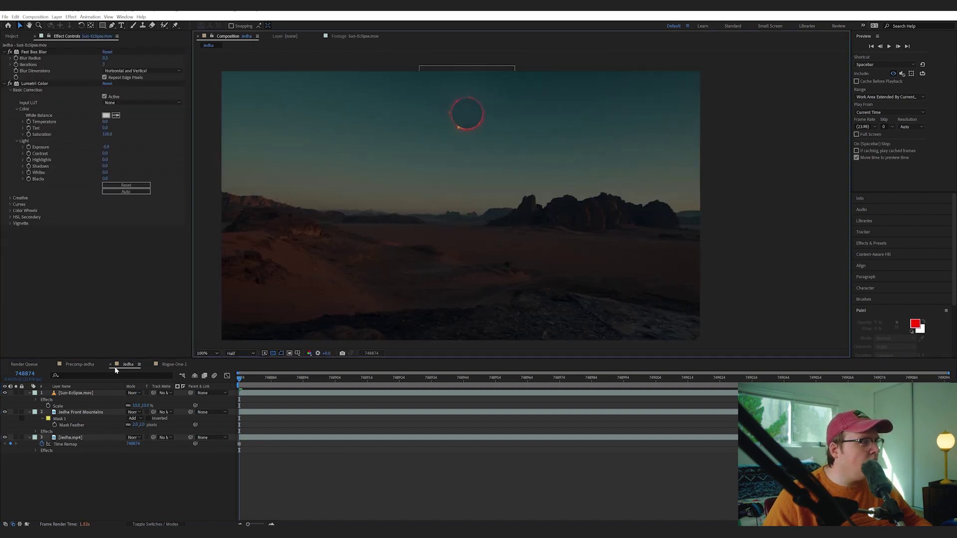
- Set the height of the Jedha composition to 817 px
right_click(121, 366)
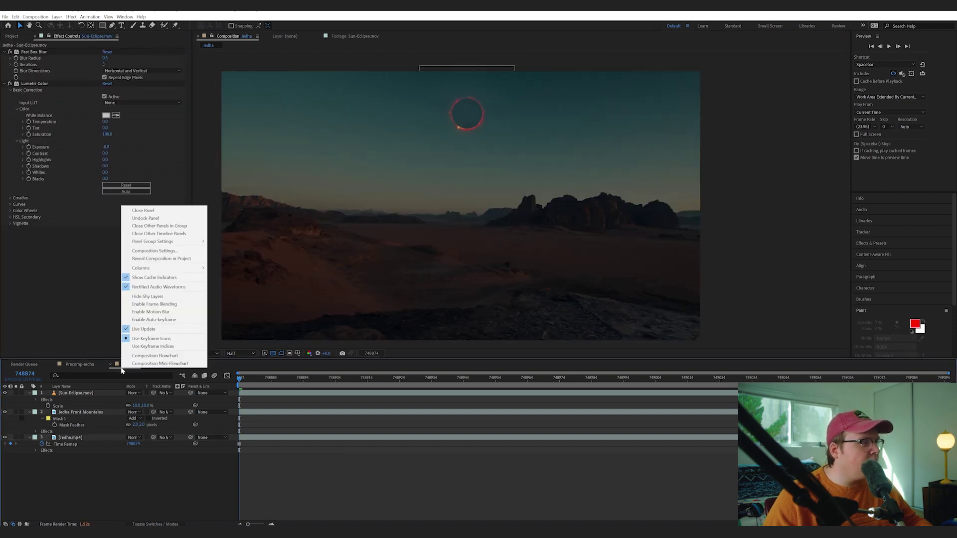
left_click(166, 252)
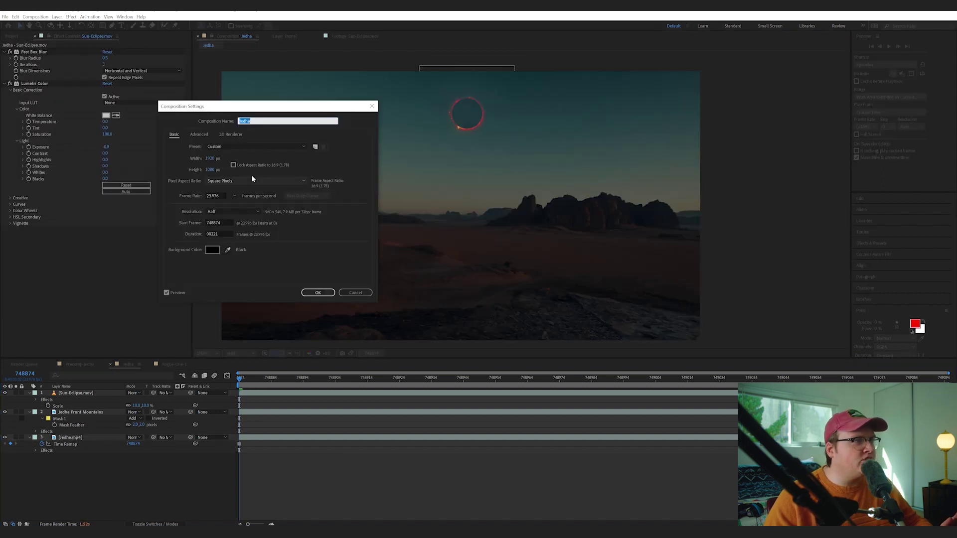
left_click(210, 169)
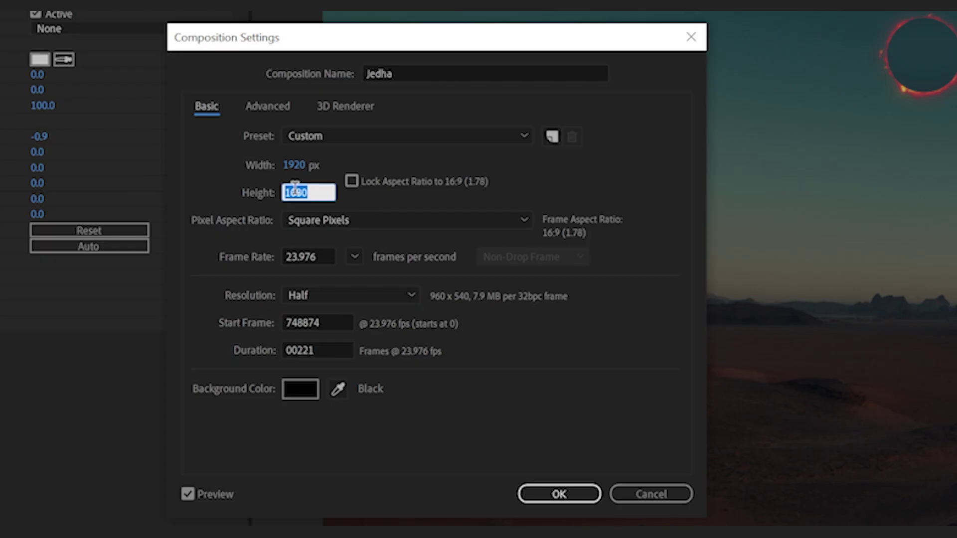
type("817")
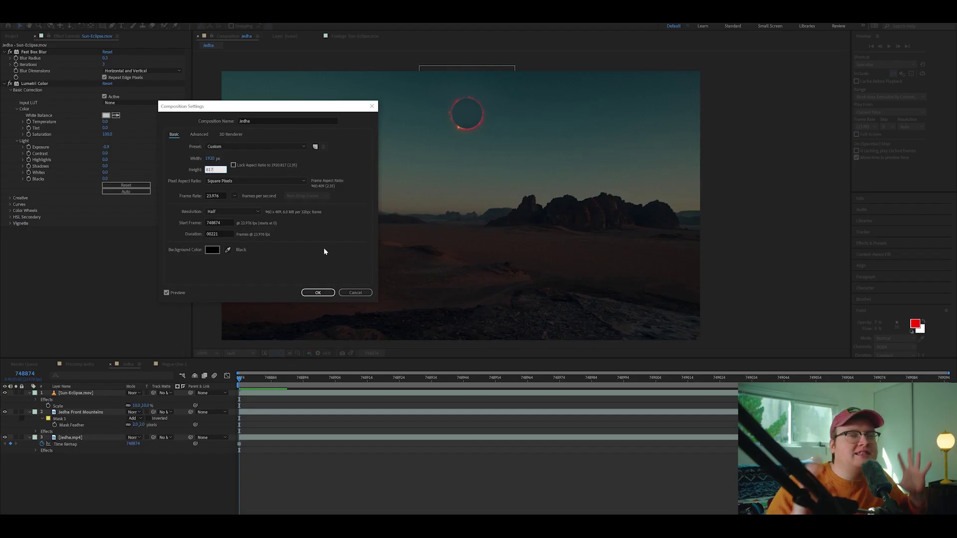
left_click(324, 294)
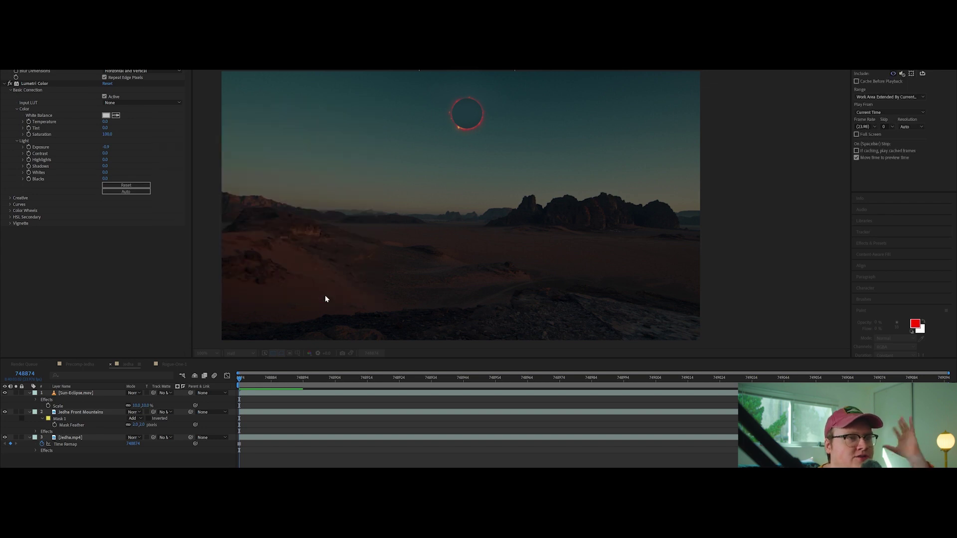
- Move the eclipse slightly lower in the sky to suit the widescreen frame
left_click_drag(528, 112, 538, 130)
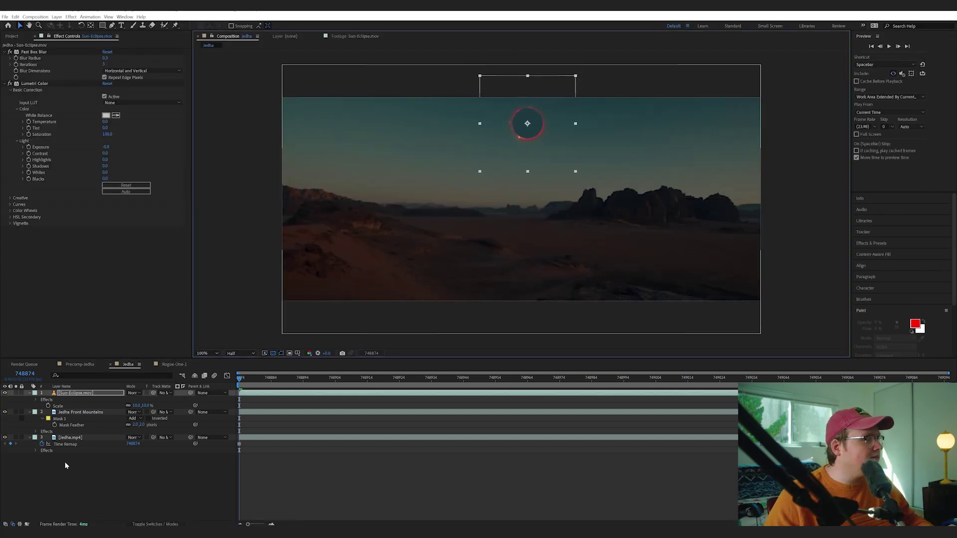
left_click_drag(65, 466, 90, 417)
left_click(100, 473)
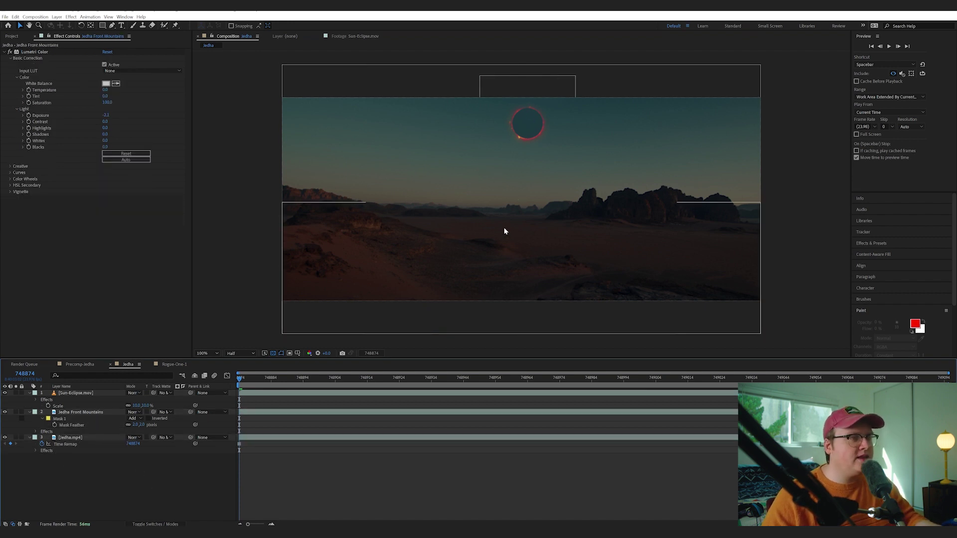
- Create a white 1920 x 817 px solid named LAZER!
key("ctrl+y")
left_click(450, 339)
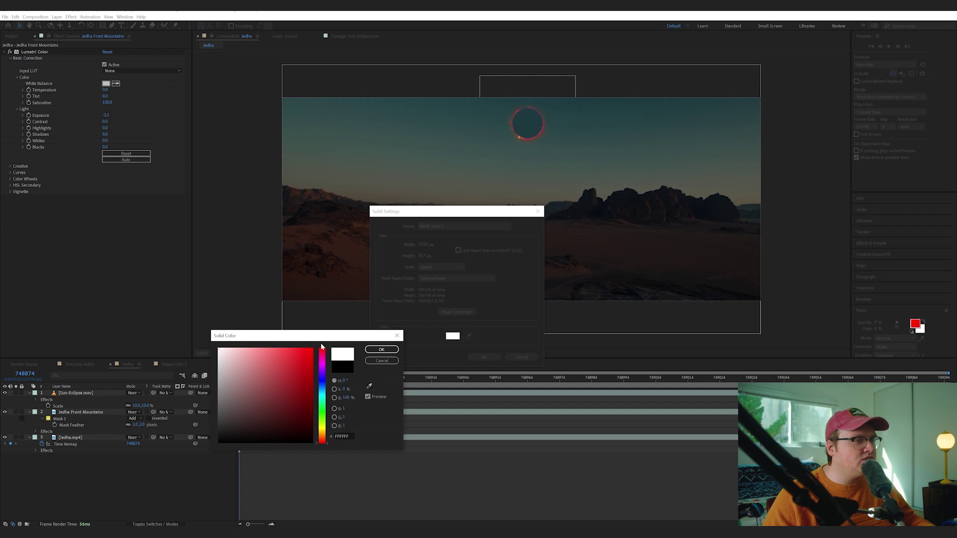
left_click(385, 350)
left_click(472, 227)
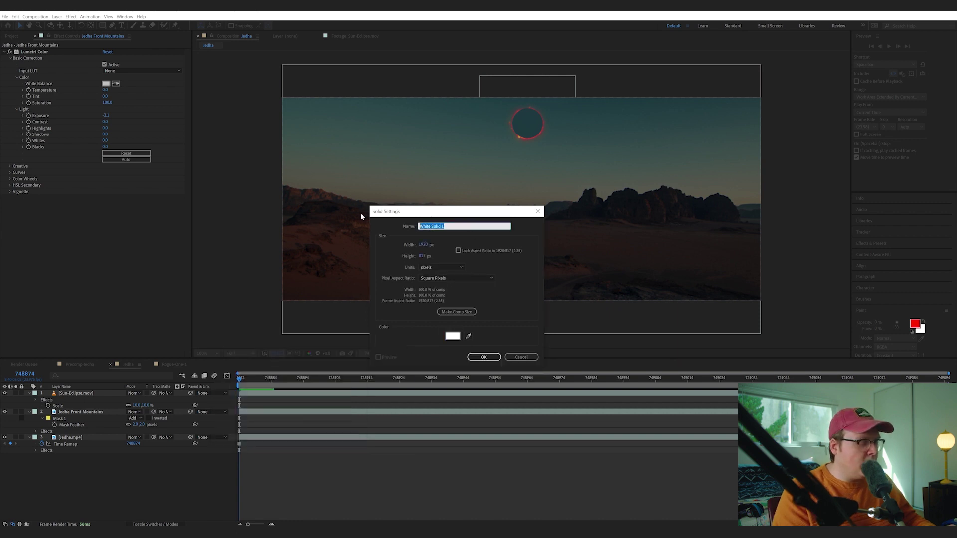
key("BackSpace")
type("LA")
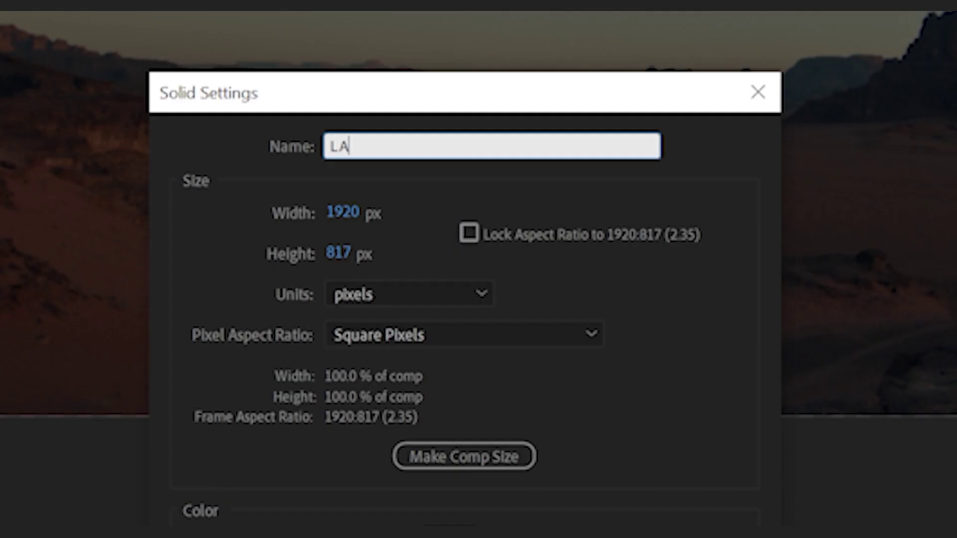
type("ZER")
type("!")
key("Return")
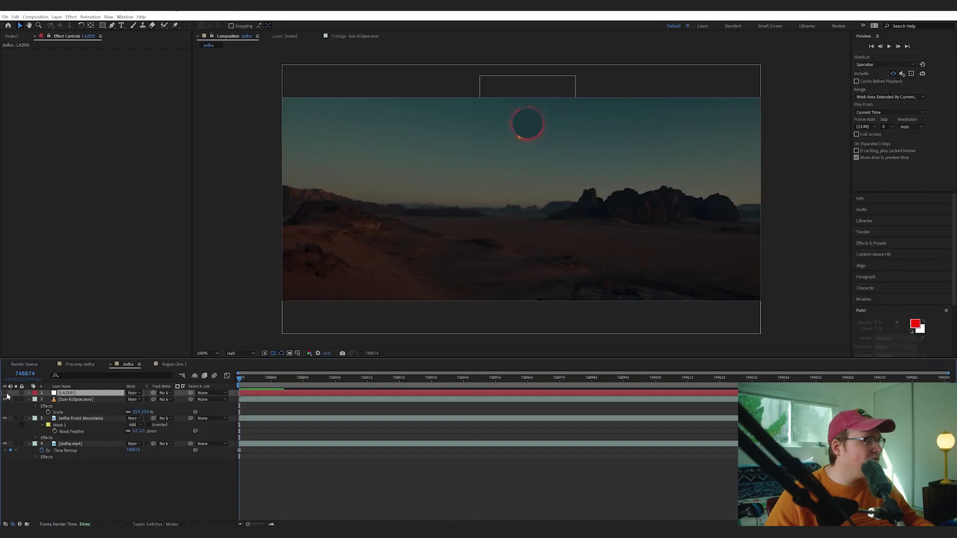
- Draw a narrow tapered mask on the LAZER! solid with the Pen tool, from the eclipse's lower edge down to the desert floor
left_click(112, 25)
scroll(435, 106, "up", 1)
left_click_drag(409, 189, 465, 153)
left_click(464, 73)
left_click(452, 252)
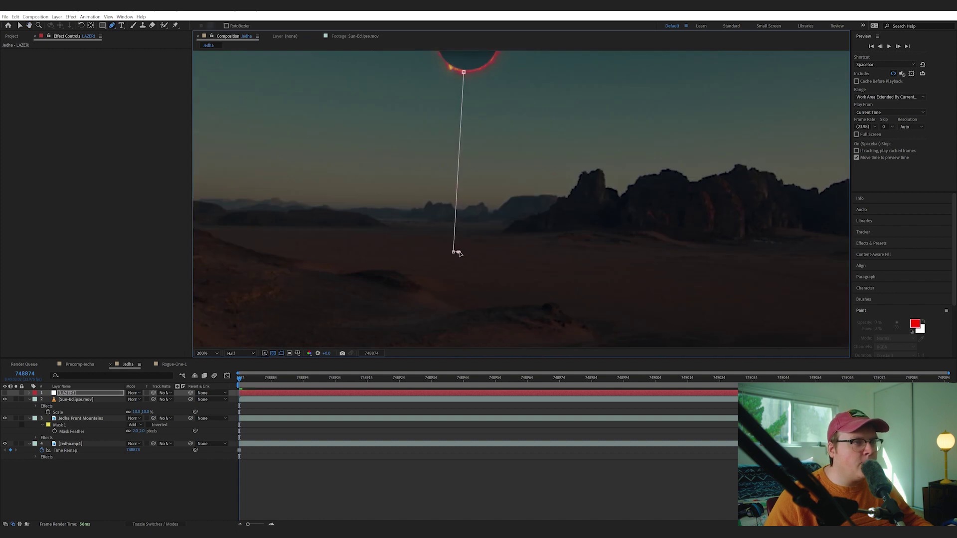
scroll(452, 253, "up", 1)
left_click(397, 305)
scroll(396, 305, "down", 1)
left_click(479, 95)
left_click_drag(452, 224, 481, 281)
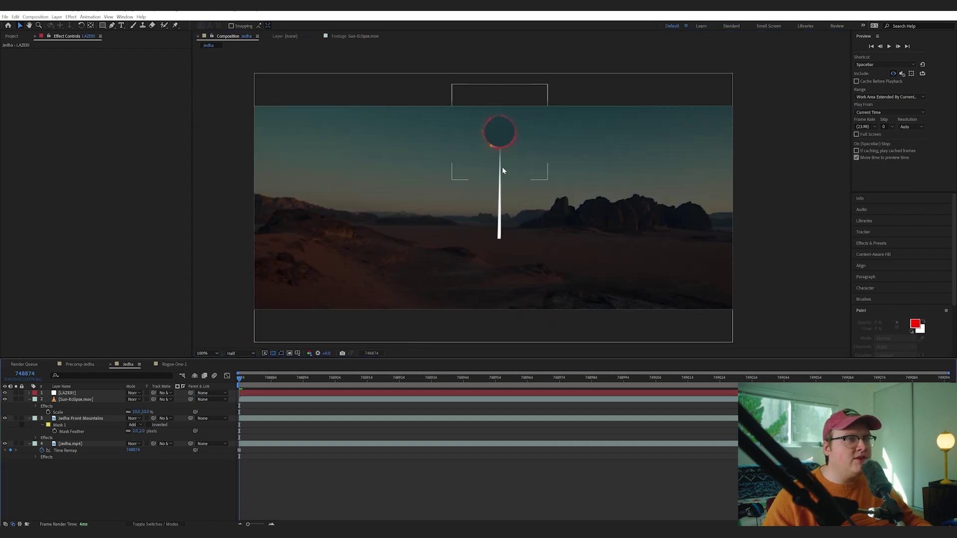
- Turn on Mask Path keyframing for the LAZER! layer at frame 748878
left_click(79, 393)
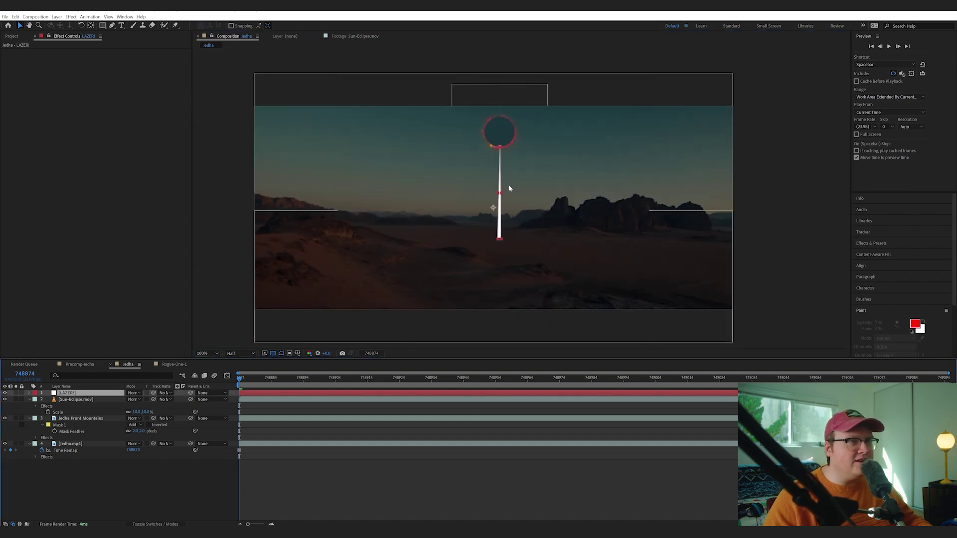
scroll(519, 194, "up", 1)
left_click(140, 494)
left_click(91, 393)
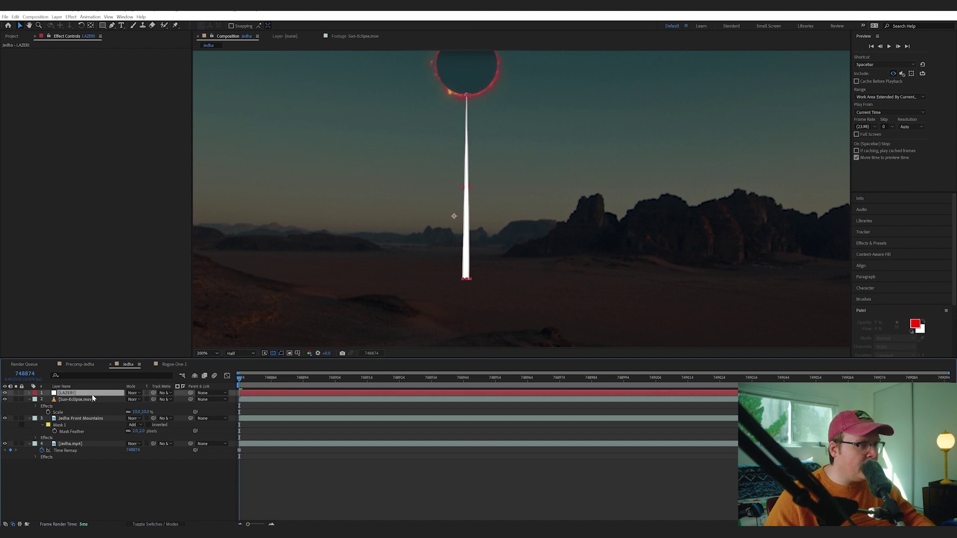
left_click_drag(265, 384, 252, 381)
key("m")
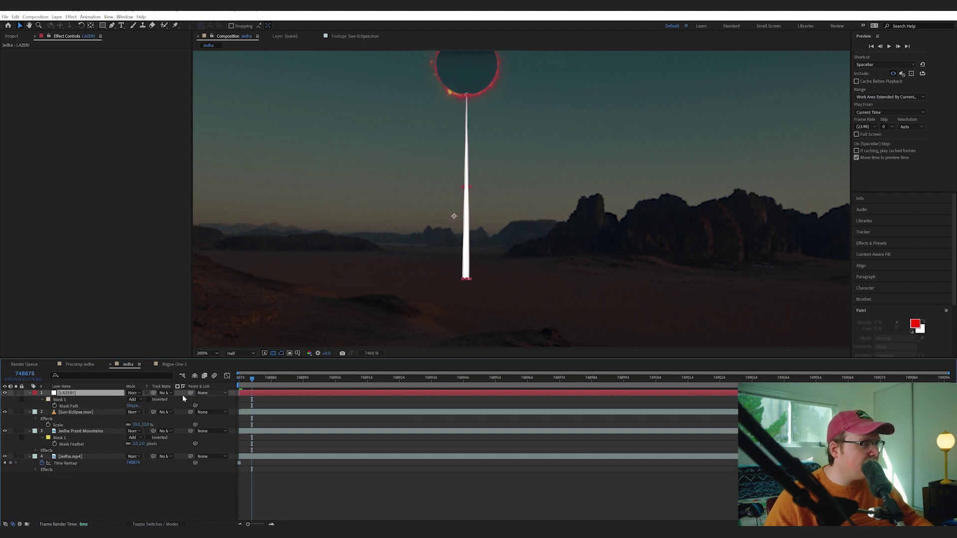
left_click(54, 406)
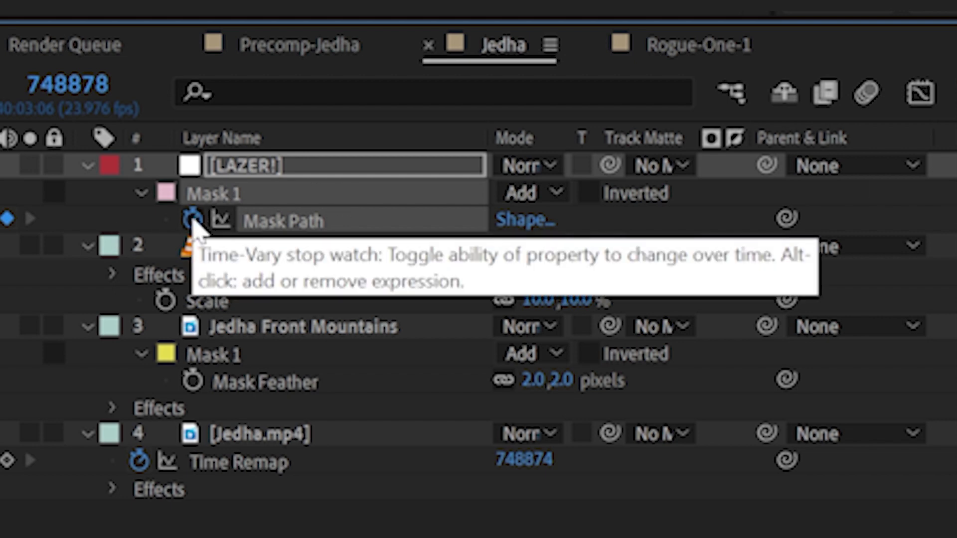
- At frame 748876, pull the beam mask's bottom points up to just below the eclipse, and start the LAZER! layer at that frame
left_click_drag(252, 381, 245, 382)
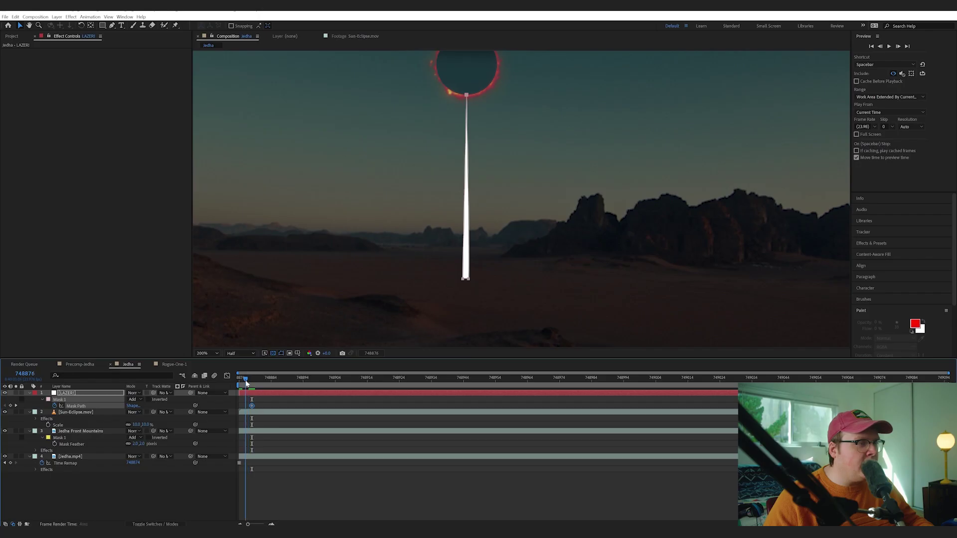
left_click_drag(469, 279, 468, 272)
key("ctrl+z")
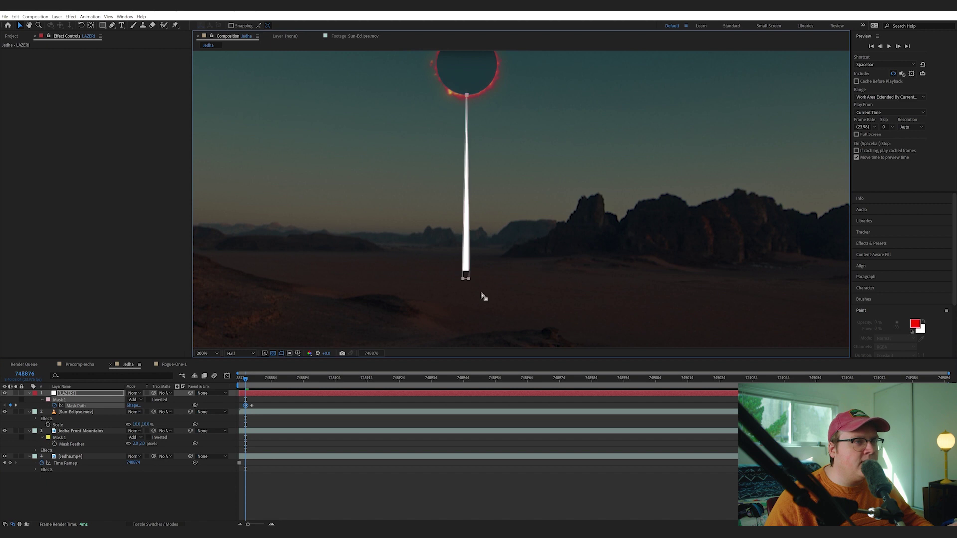
left_click(482, 297)
scroll(482, 297, "up", 2)
left_click_drag(302, 344, 405, 195)
scroll(405, 195, "down", 6)
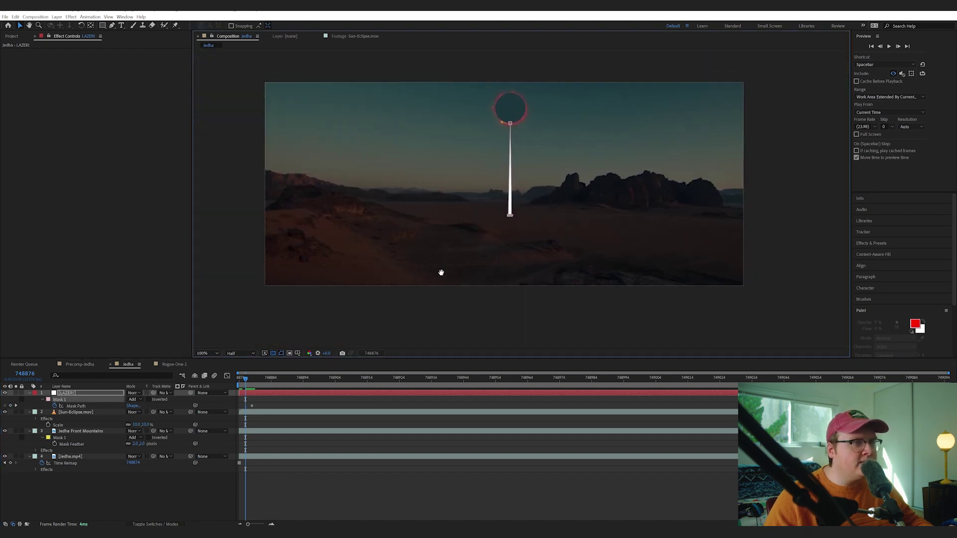
left_click_drag(490, 281, 491, 199)
scroll(508, 179, "up", 3)
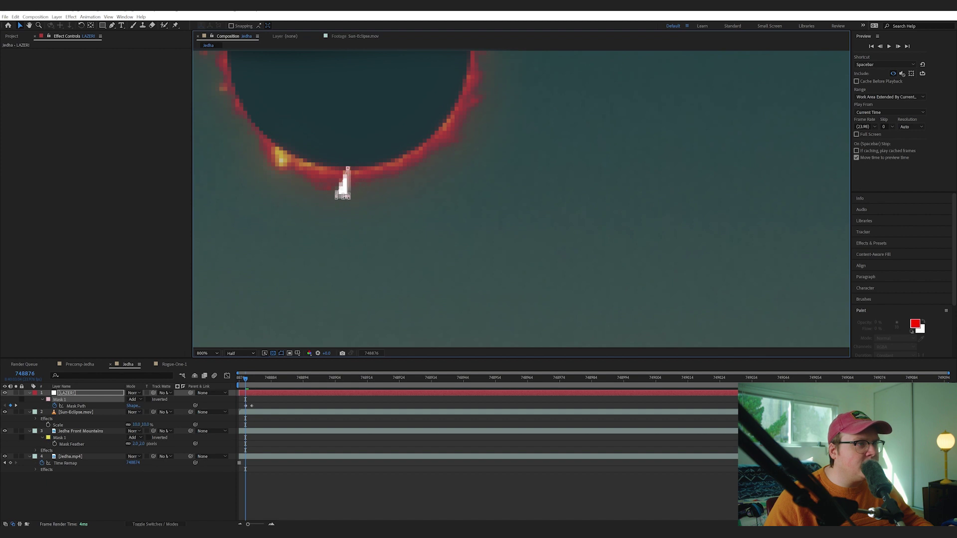
scroll(501, 151, "down", 4)
left_click_drag(247, 379, 240, 379)
scroll(481, 211, "down", 2)
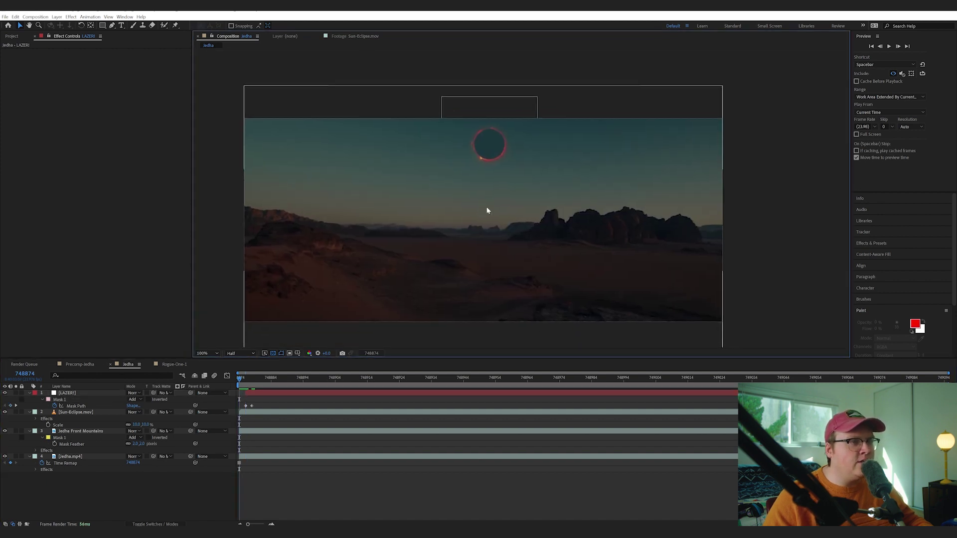
- Delay the full-length Mask Path keyframe to about frame 748881 and enable motion blur on the LAZER! layer
left_click(261, 384)
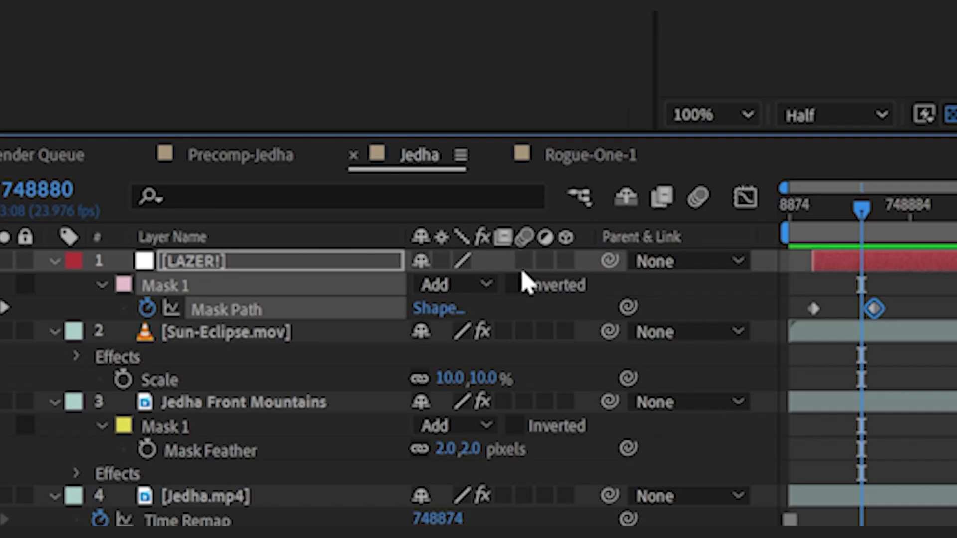
left_click(522, 260)
key("F2")
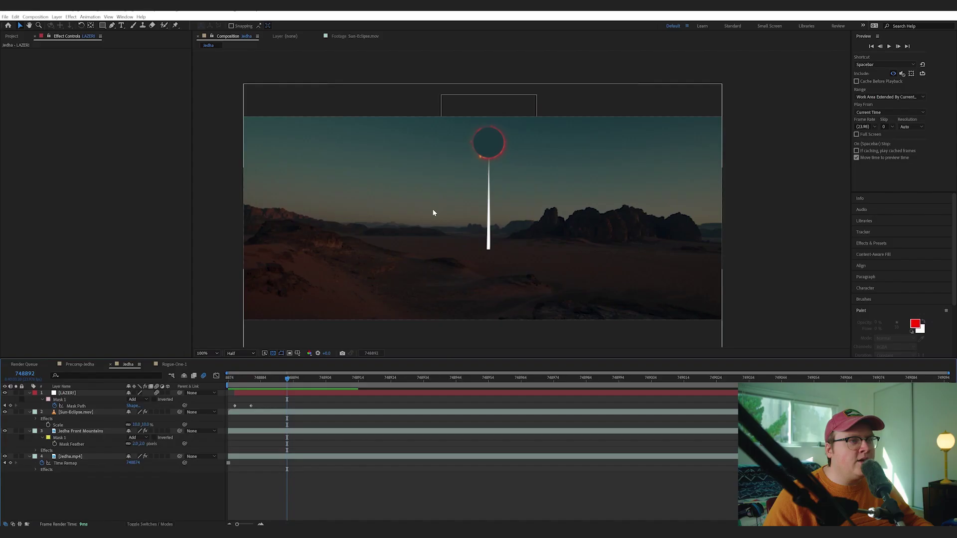
- Duplicate the LAZER! layer and feather the mask of the lower copy to form a soft glow around the beam
scroll(433, 209, "up", 2)
left_click(88, 394)
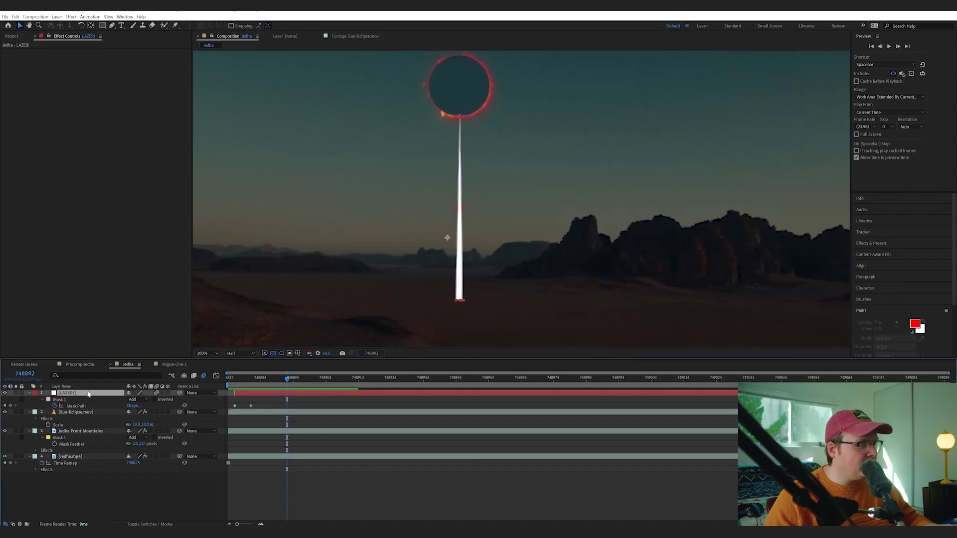
key("ctrl+d")
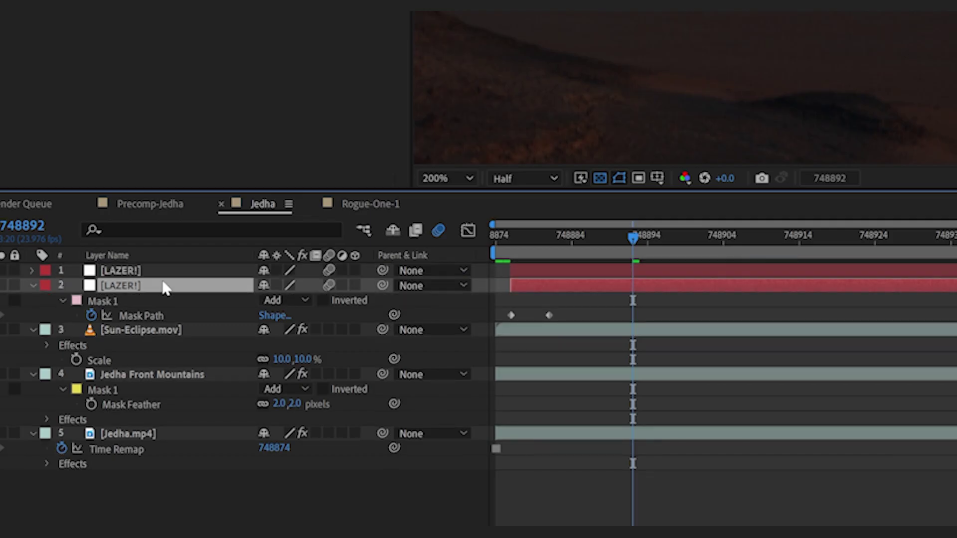
key("f")
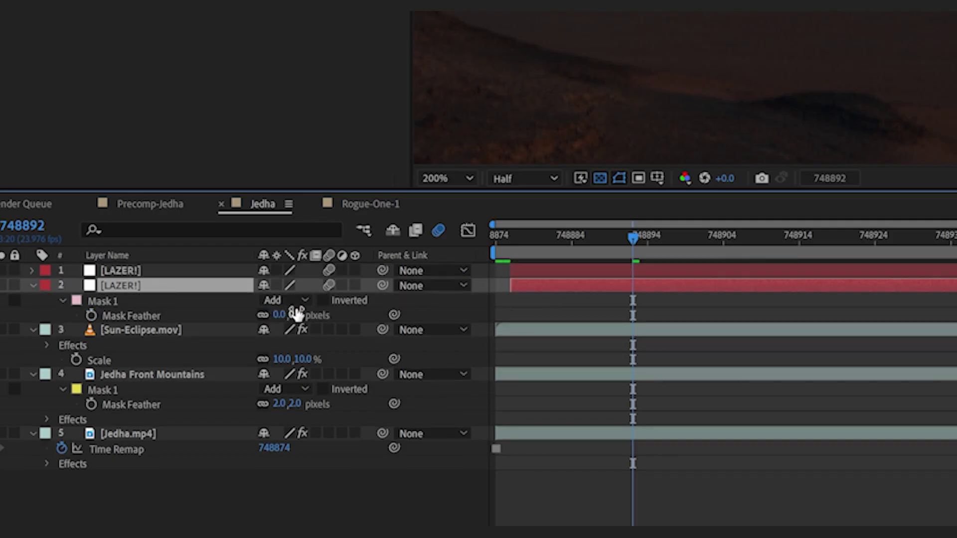
left_click_drag(294, 314, 324, 316)
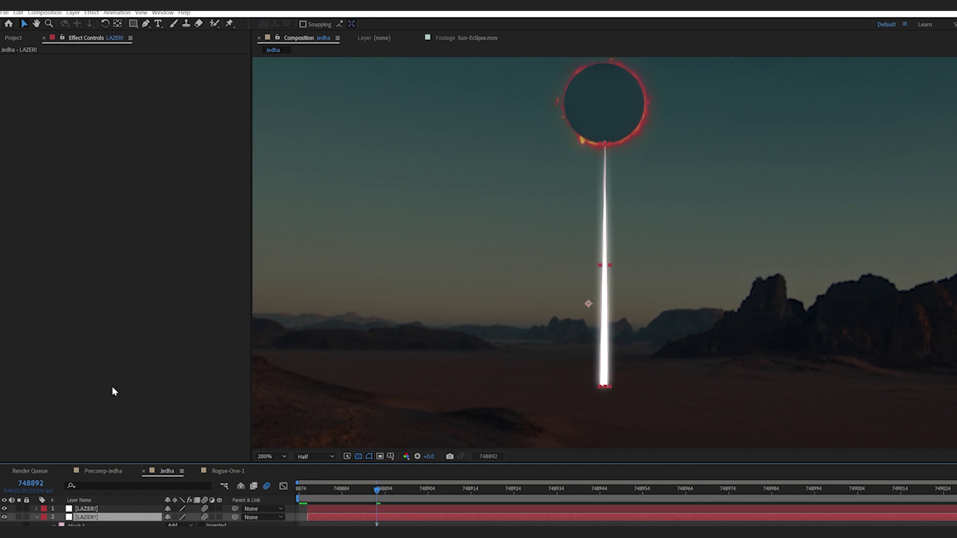
- Apply the Fill effect to the lower LAZER! layer and set its color to bright green
key("ctrl+space")
type("fill")
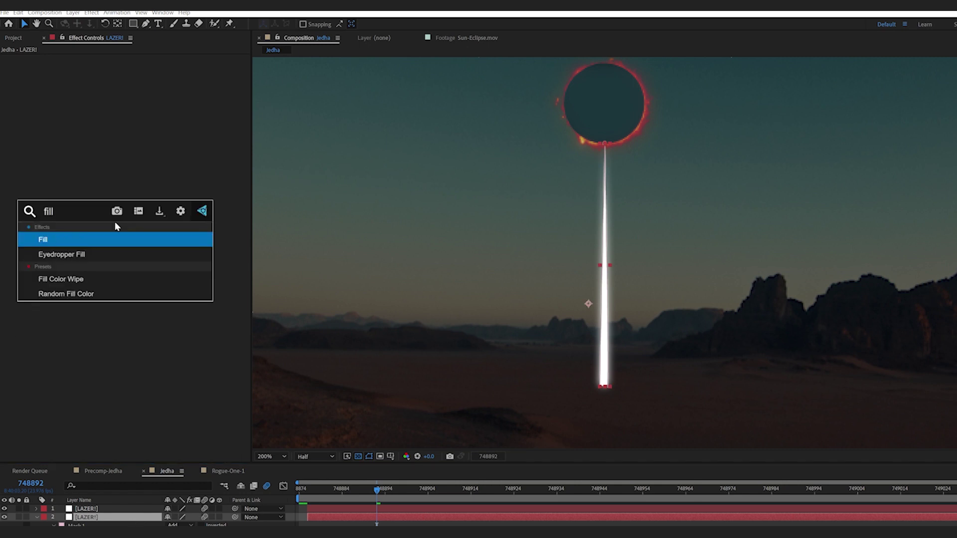
key("Return")
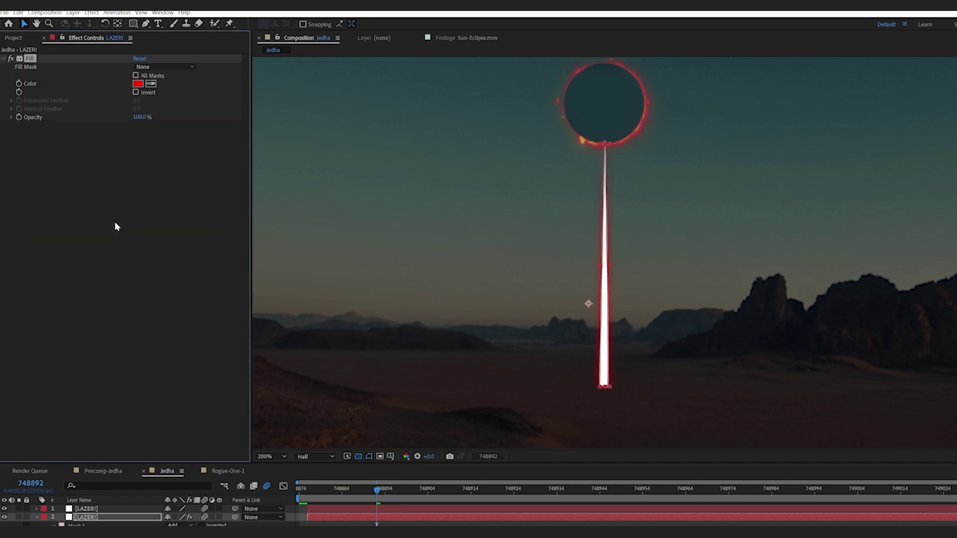
left_click(139, 84)
left_click_drag(423, 530, 423, 537)
left_click(377, 349)
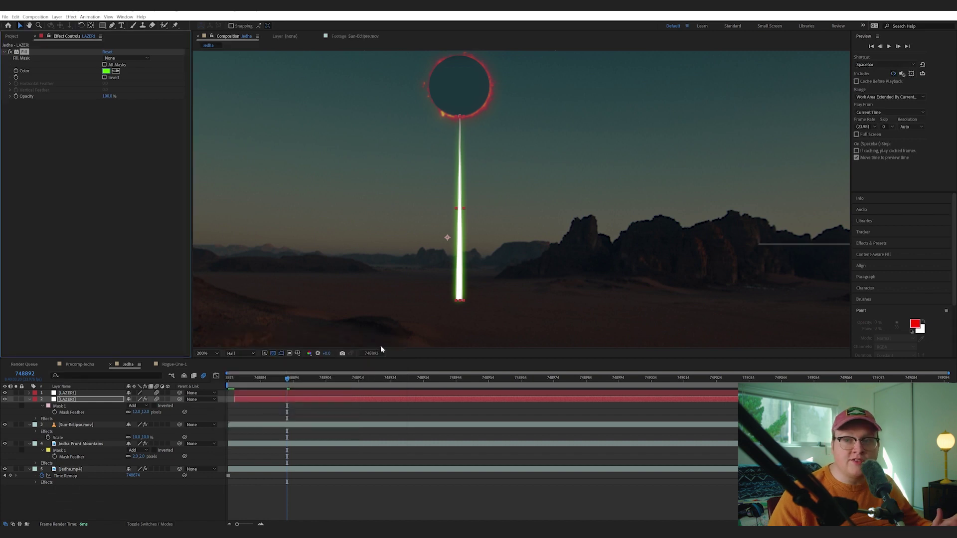
- Set the green LAZER! layer's mask feather to 18 px and its blending mode to Add
left_click(138, 406)
left_click(102, 399)
key("F4")
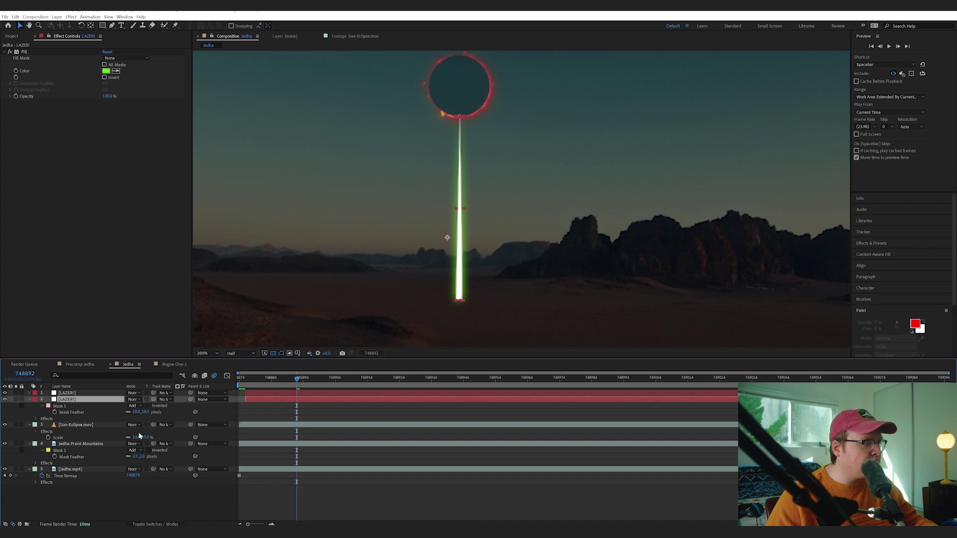
left_click(139, 401)
left_click(99, 401)
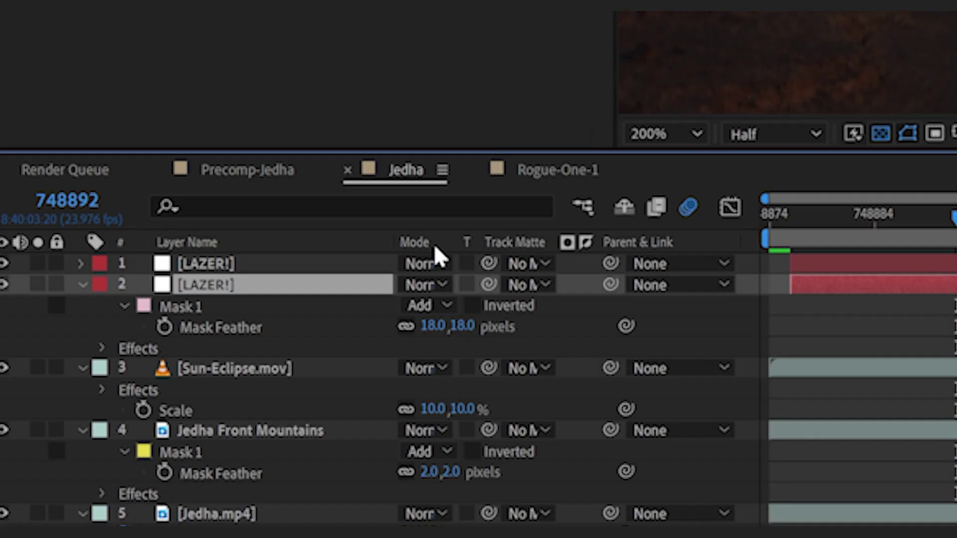
left_click(433, 286)
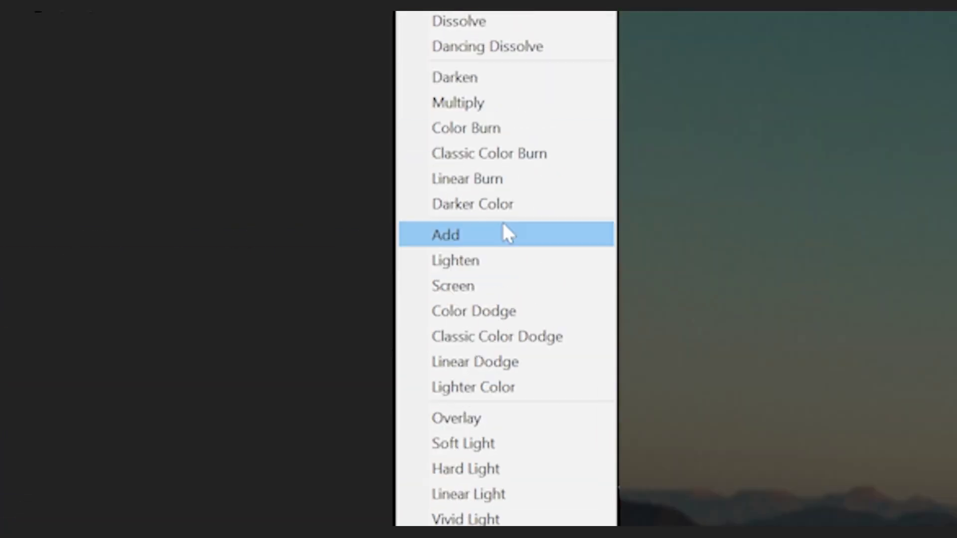
left_click(506, 231)
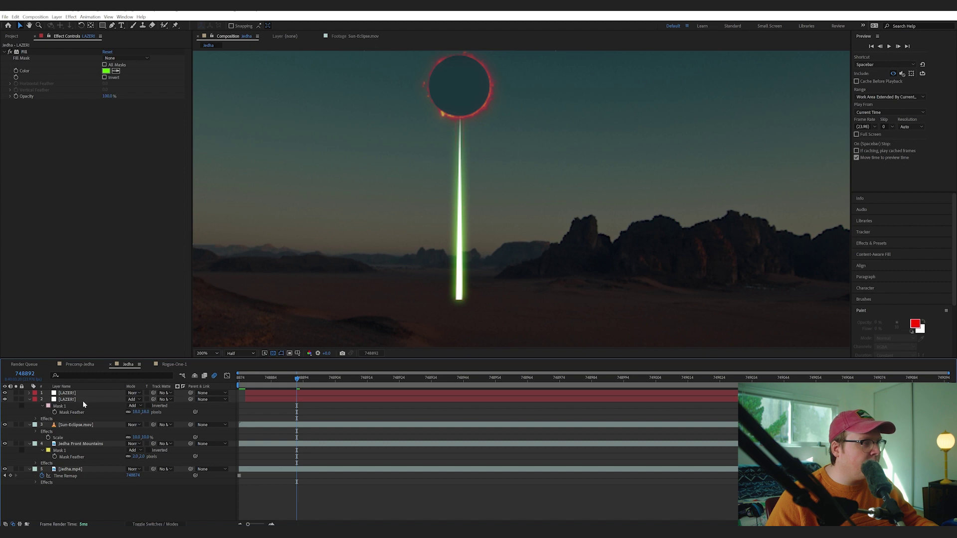
- Move the green LAZER! layer above the white one and slightly feather the white beam's mask
left_click_drag(83, 400, 89, 391)
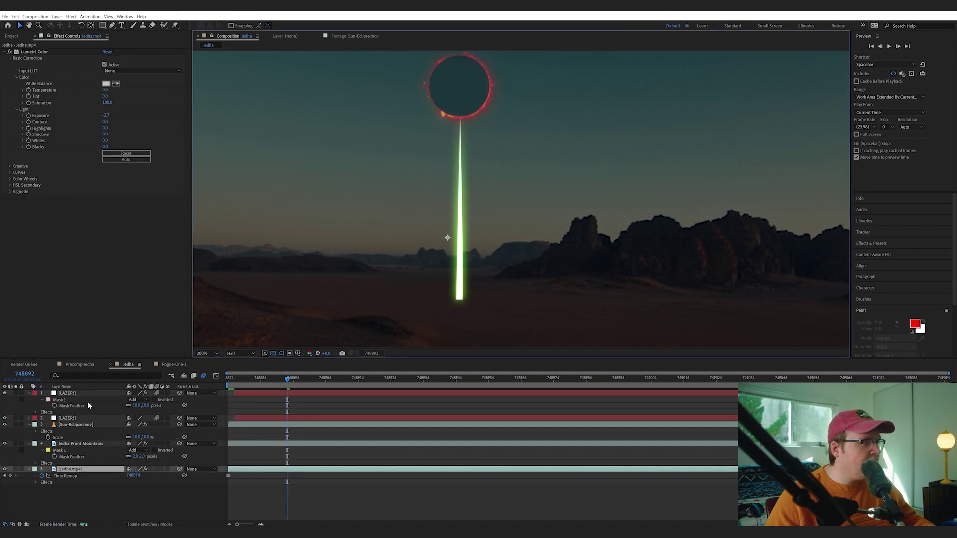
left_click(82, 419)
key("f")
left_click_drag(143, 432, 145, 432)
key("F2")
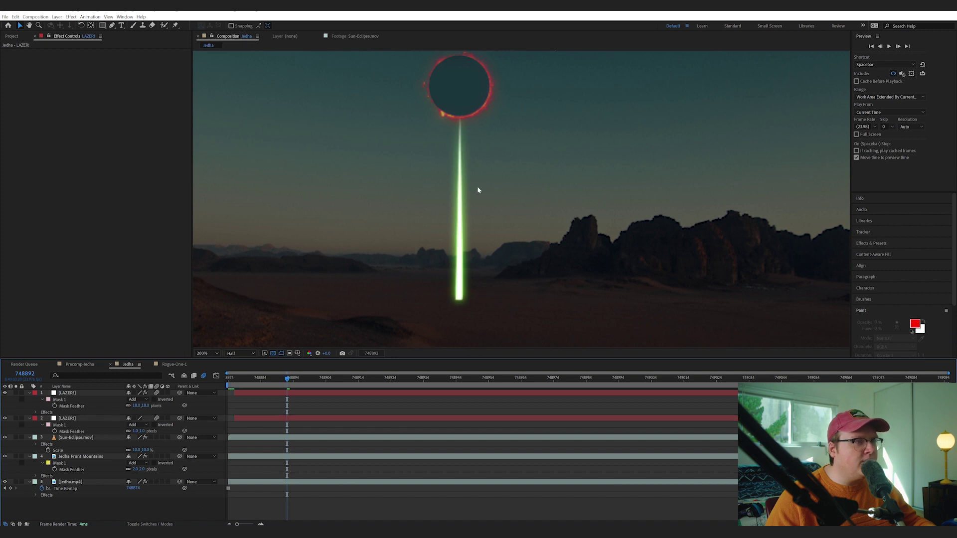
- Increase the white beam's mask feather to 5 px and preview the laser firing from the start of the composition
scroll(477, 186, "down", 2)
left_click_drag(141, 431, 143, 432)
right_click(181, 505)
left_click(726, 150)
scroll(421, 215, "up", 2)
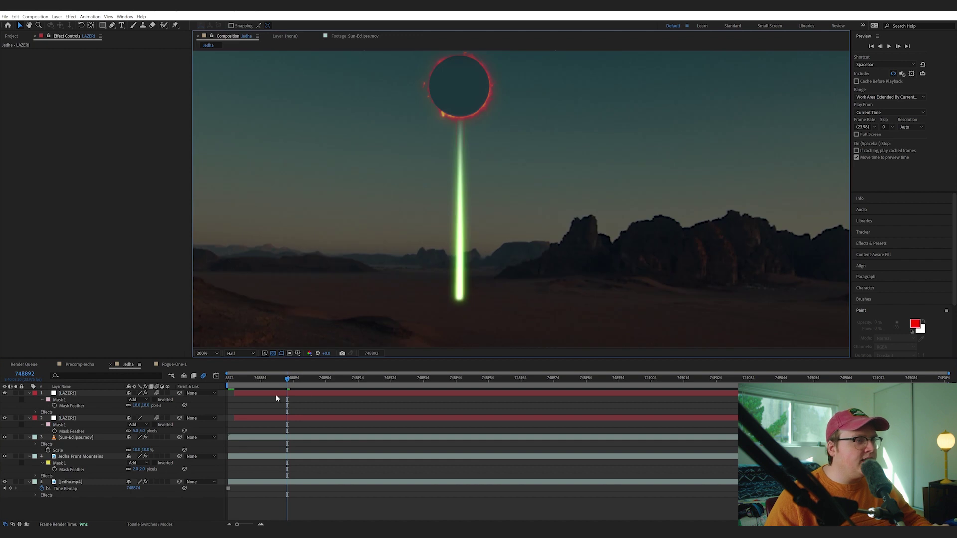
left_click_drag(246, 378, 203, 371)
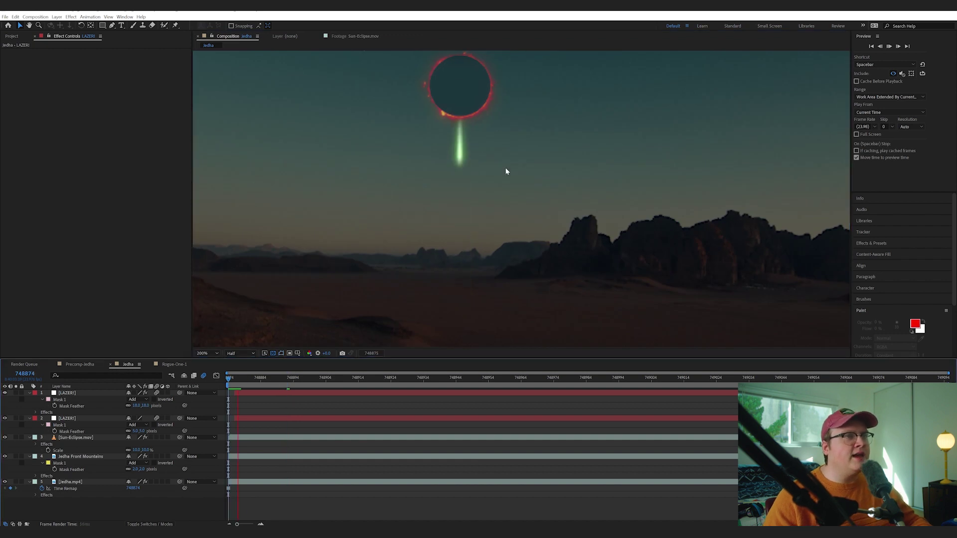
key("space")
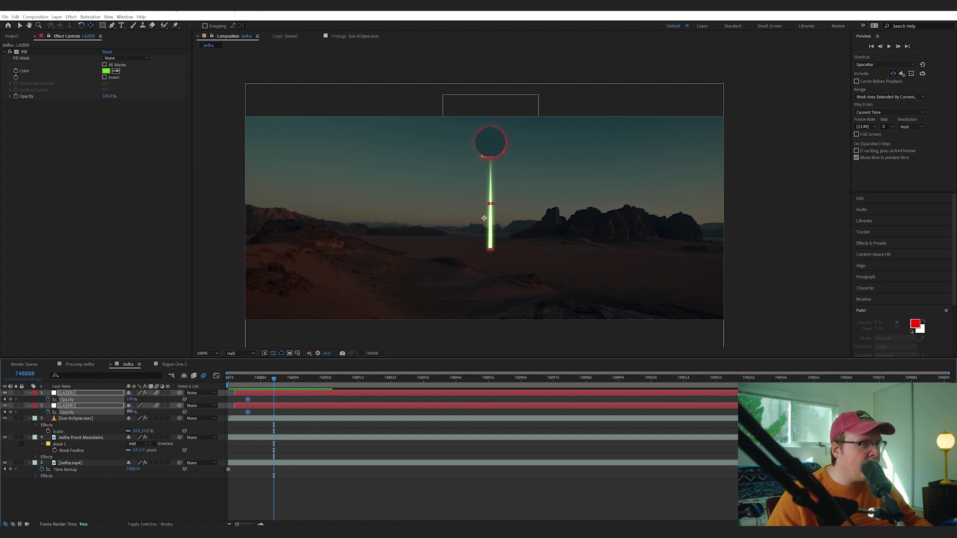
- Keyframe the opacity of both LAZER! layers to 0% at frame 748888 and preview the fade-out
left_click_drag(129, 412, 33, 435)
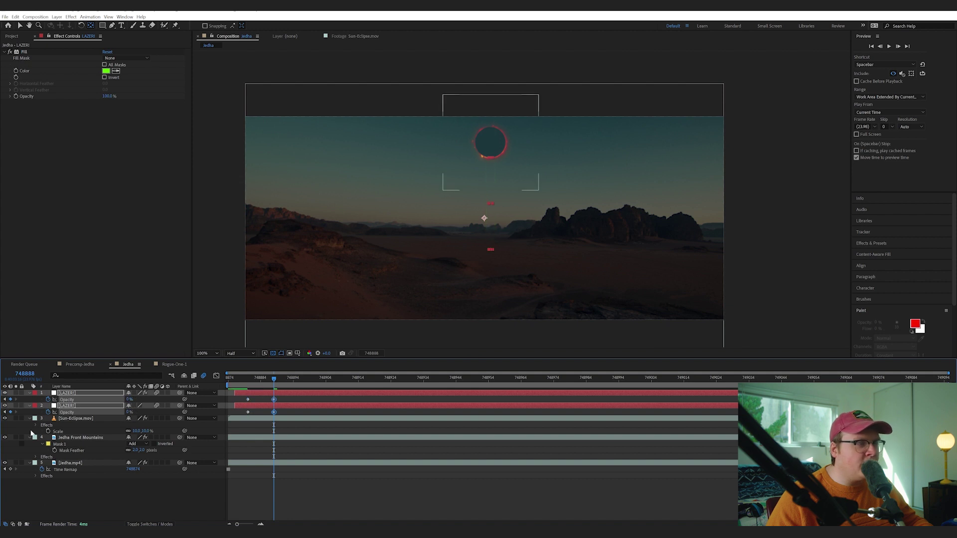
left_click(117, 506)
key("Home")
key("space")
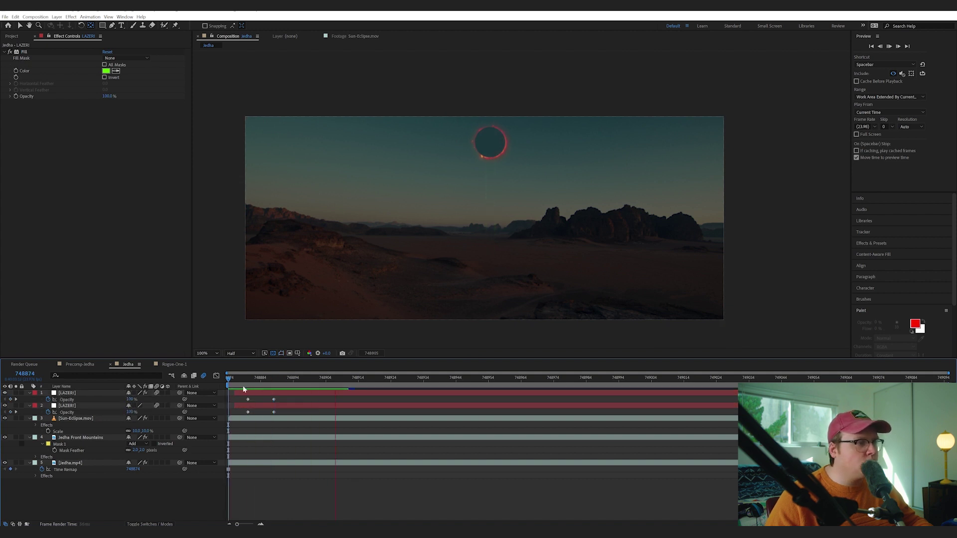
- Delay both layers' opacity keyframes by four frames so the fade ends at frame 748892, and trim both LAZER! layers there
left_click_drag(288, 413, 249, 400)
left_click(321, 464)
left_click(333, 495)
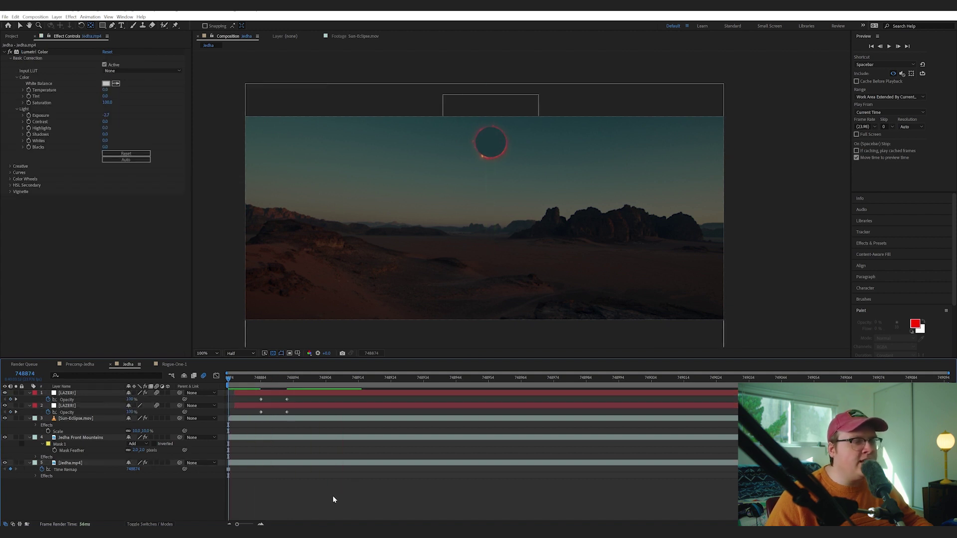
key("space")
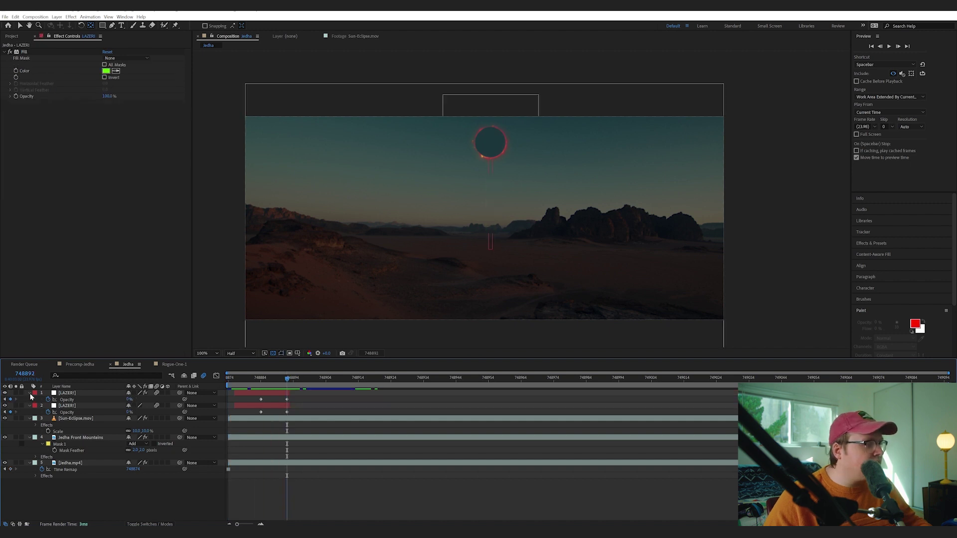
- Collapse the expanded properties of all layers in the Jedha composition
left_click(30, 393)
left_click(30, 399)
left_click(30, 406)
left_click(30, 412)
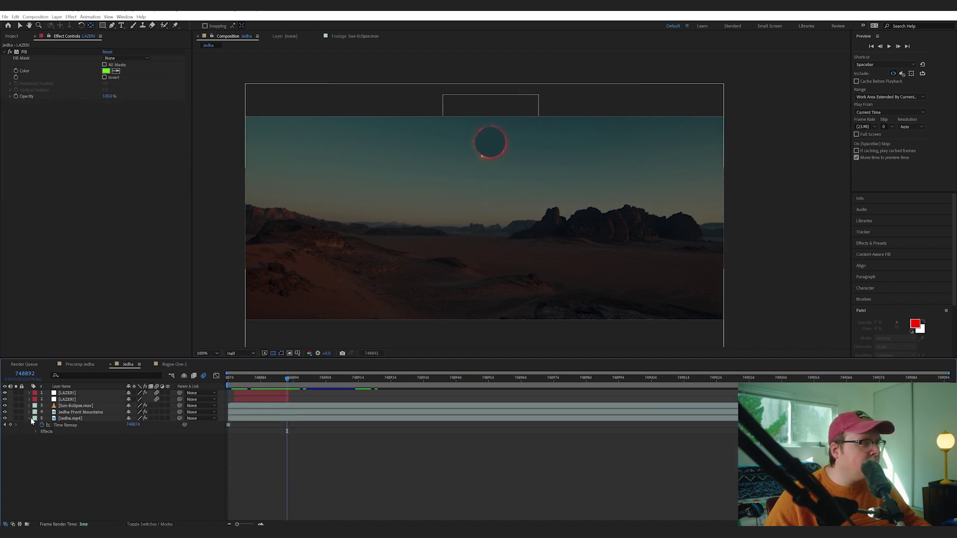
left_click(30, 418)
- Browse the Nuclear-Explosions clips in the project and look through the Nuclear-Explosion-02.mov footage
key("ctrl+0")
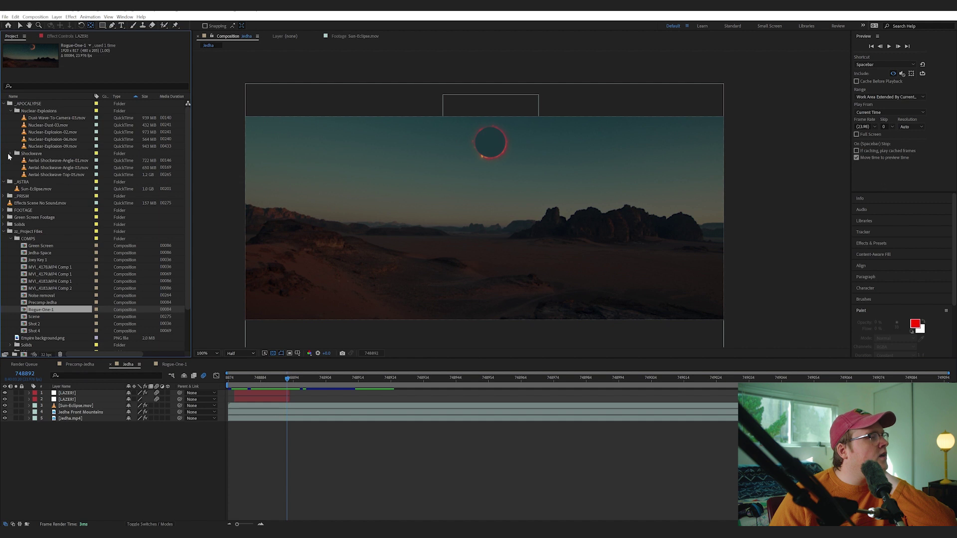
left_click(10, 154)
left_click(57, 117)
left_click(63, 124)
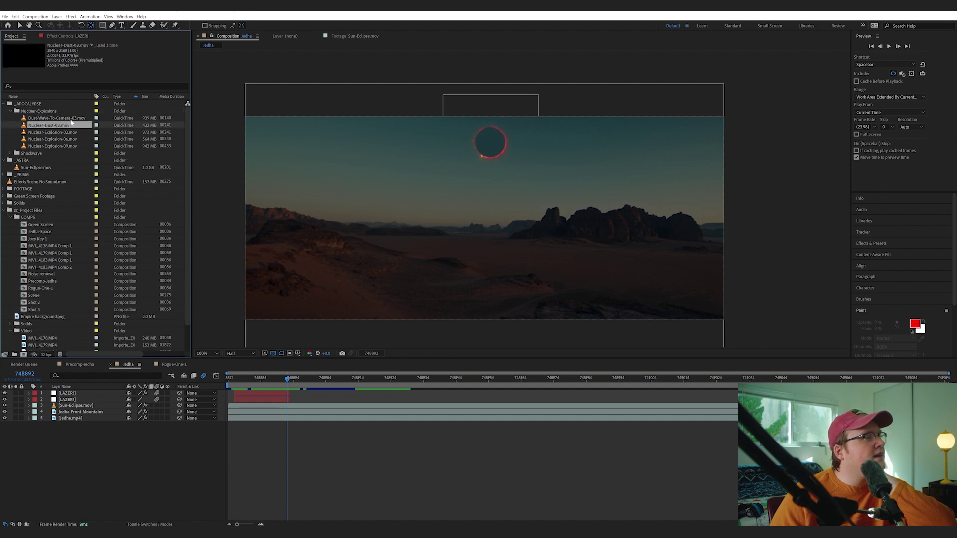
left_click(72, 118)
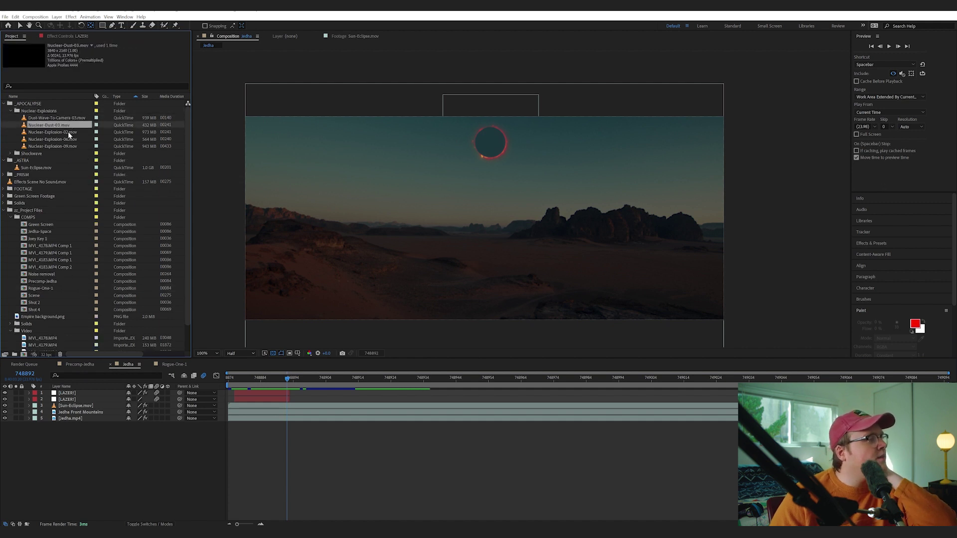
left_click(68, 132)
double_click(75, 134)
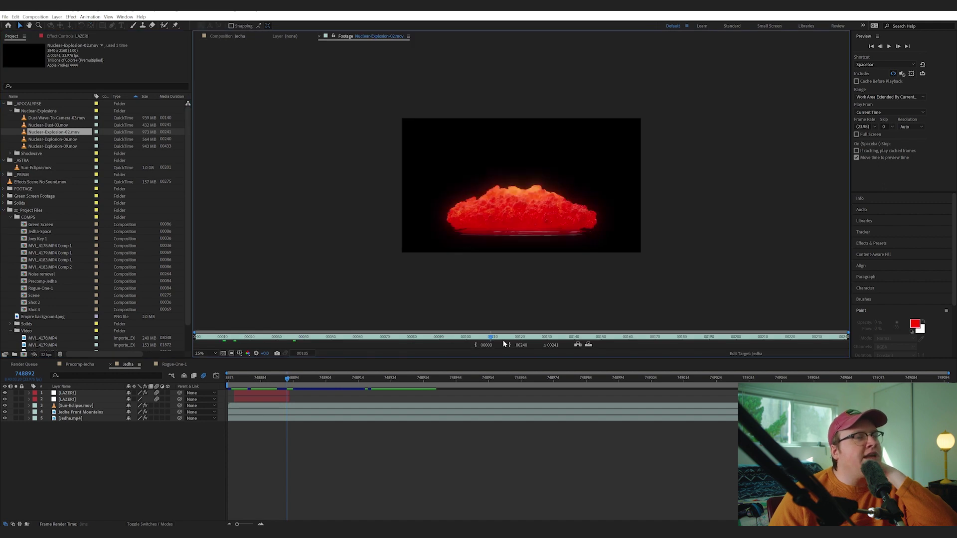
left_click_drag(294, 337, 392, 330)
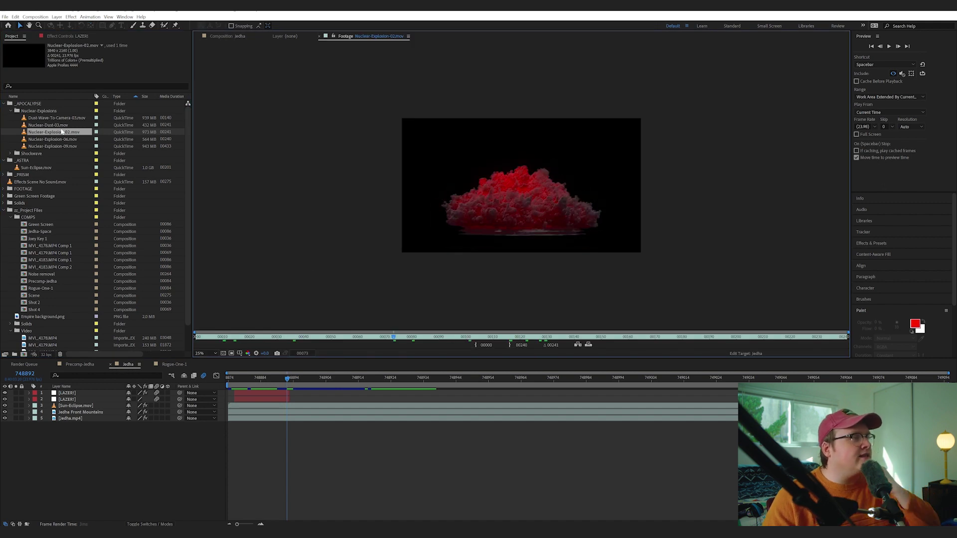
- Add Nuclear-Explosion-02.mov to the Jedha composition at 31% scale, behind a topmost Jedha Front Mountains layer, and raise the blast toward the horizon
left_click_drag(70, 161, 141, 406)
key("s")
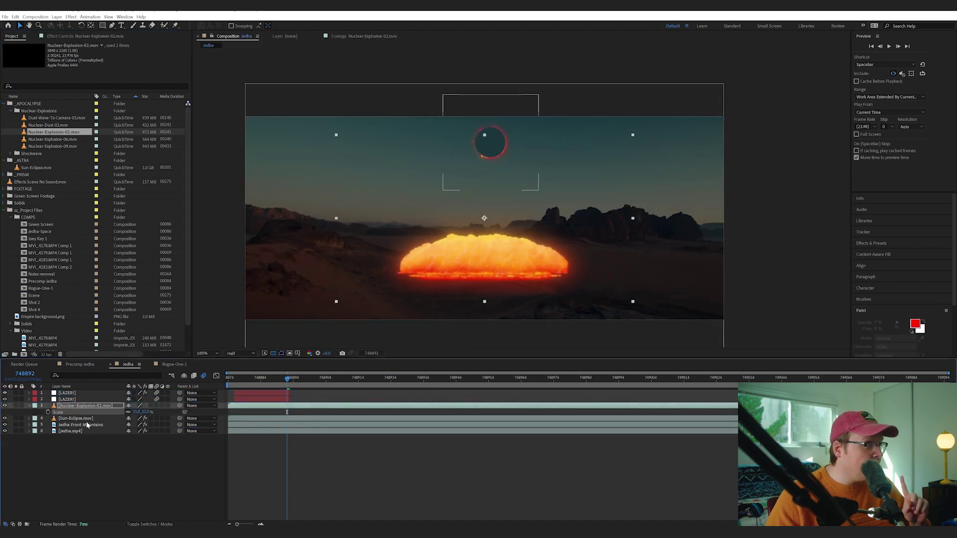
left_click_drag(88, 425, 84, 391)
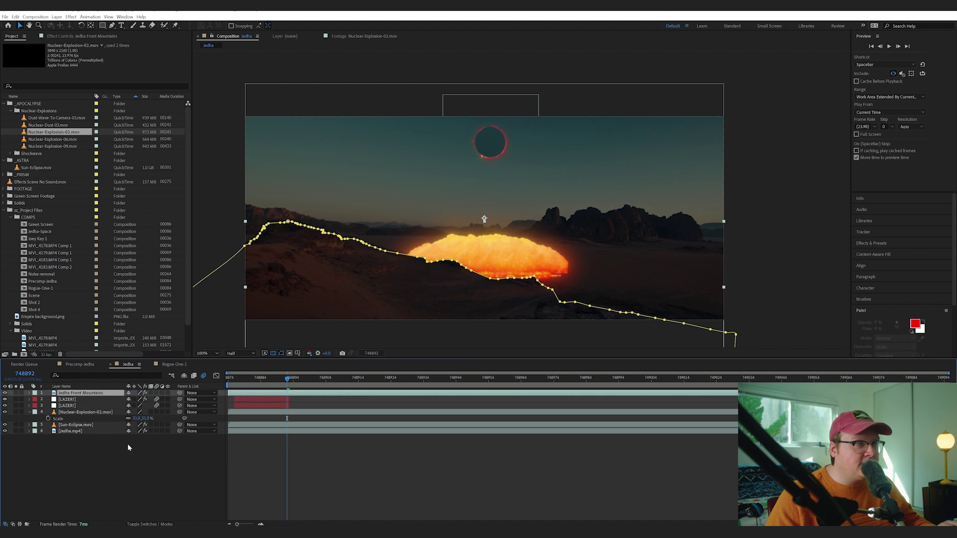
left_click(128, 448)
left_click_drag(522, 269, 522, 243)
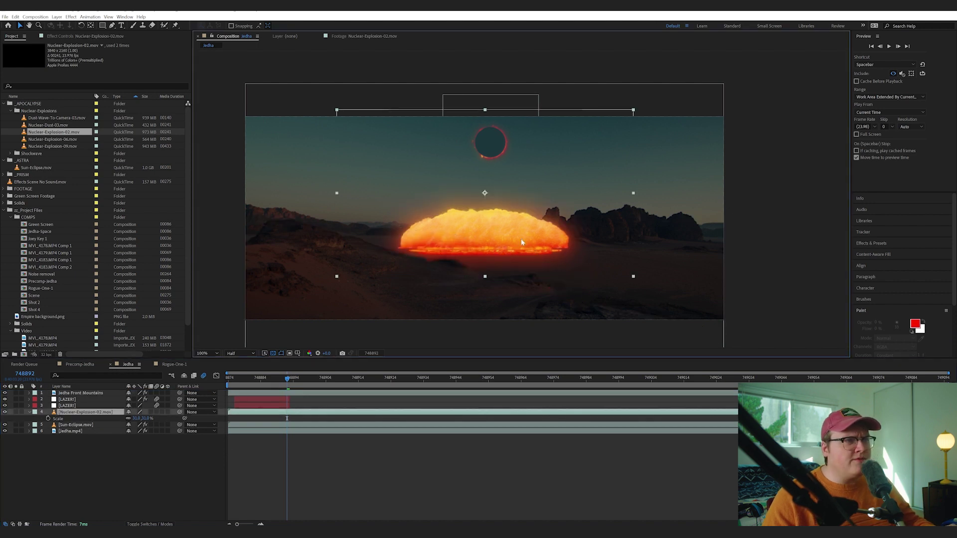
- Set the Nuclear-Explosion-02.mov layer to 45% scale, starting at frame 748881 and above both LAZER! layers, and preview the blast
left_click_drag(283, 381, 241, 383)
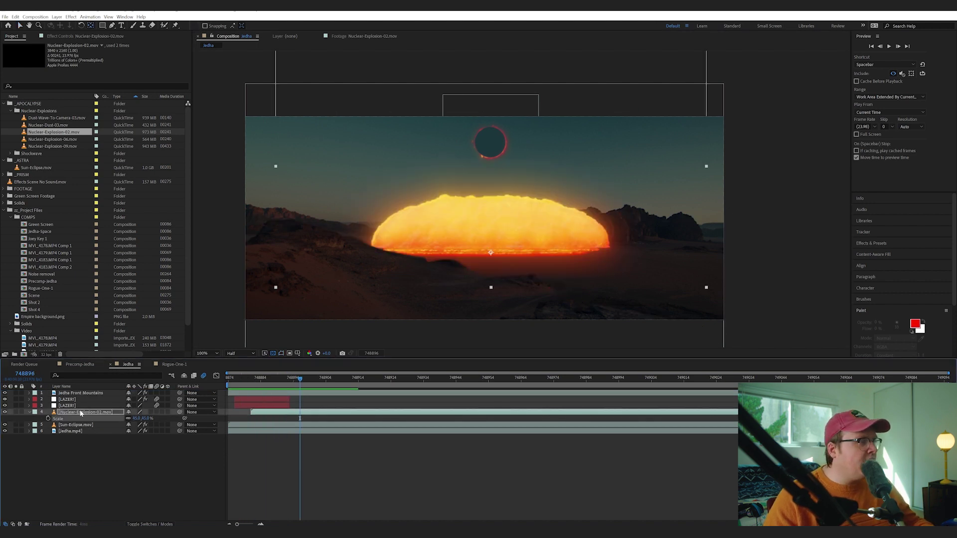
left_click_drag(82, 413, 83, 397)
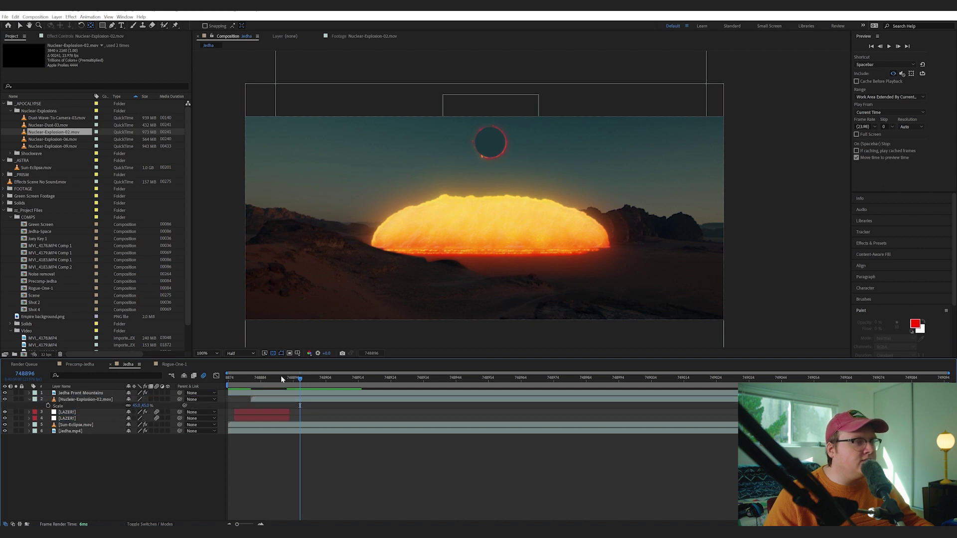
left_click_drag(280, 375, 228, 377)
key("space")
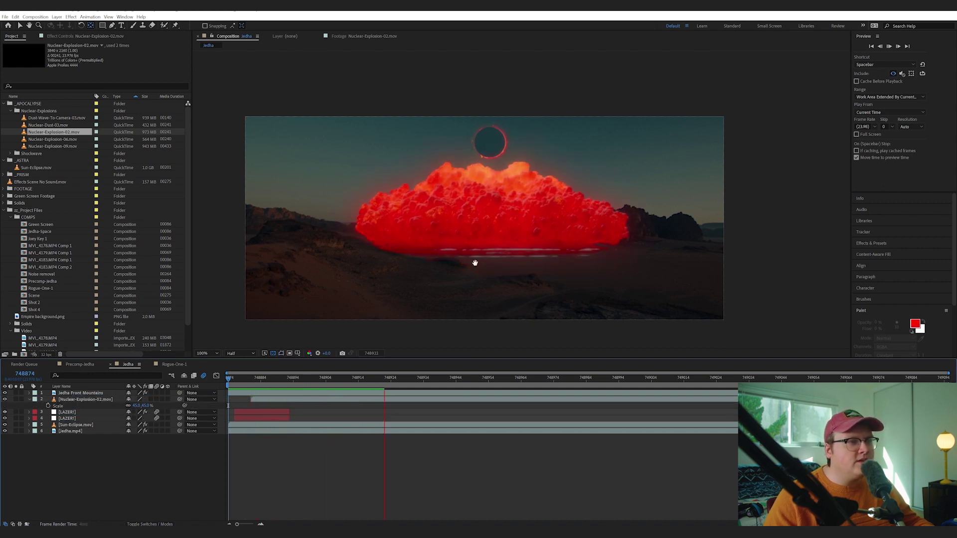
- Open and look through the Nuclear-Explosion-06.mov and Nuclear-Explosion-09.mov footage
double_click(52, 139)
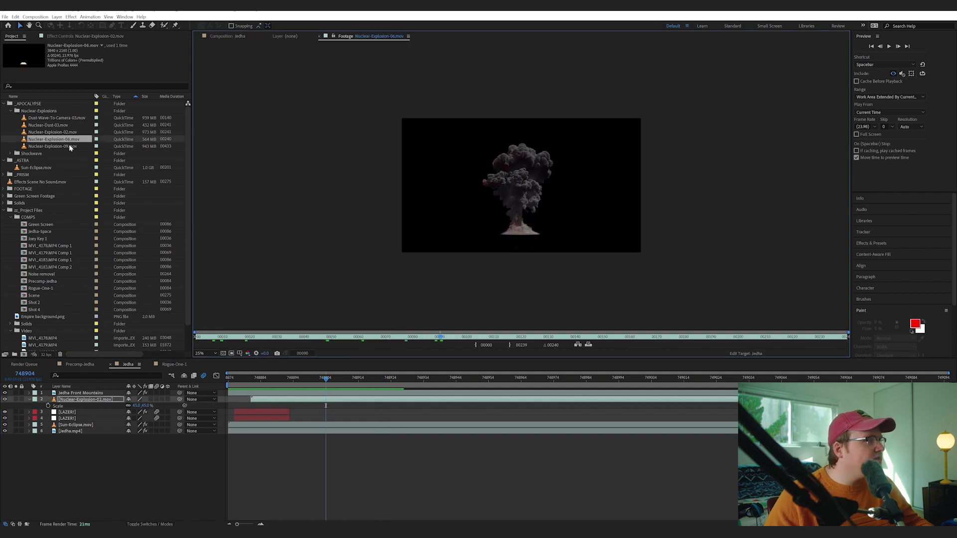
double_click(52, 146)
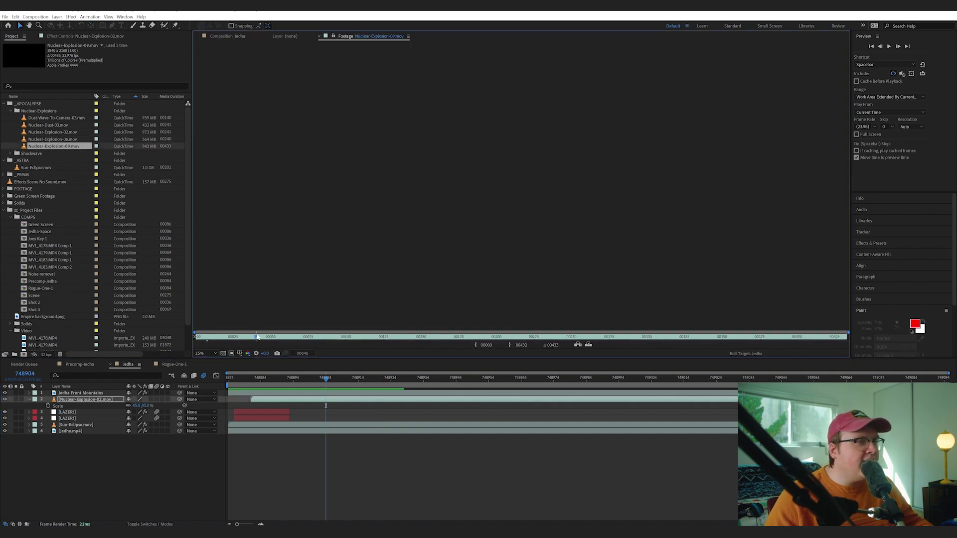
left_click_drag(257, 337, 393, 332)
- Add Nuclear-Explosion-06.mov directly beneath Jedha Front Mountains at 61% scale, over the impact point, starting at frame 748881
left_click_drag(69, 148, 84, 410)
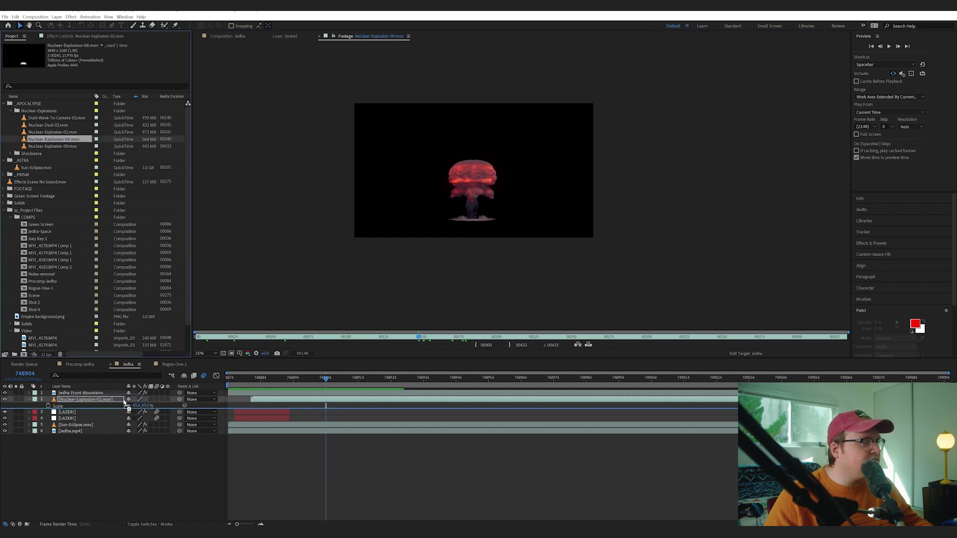
left_click_drag(307, 398, 346, 394)
left_click_drag(81, 412, 89, 396)
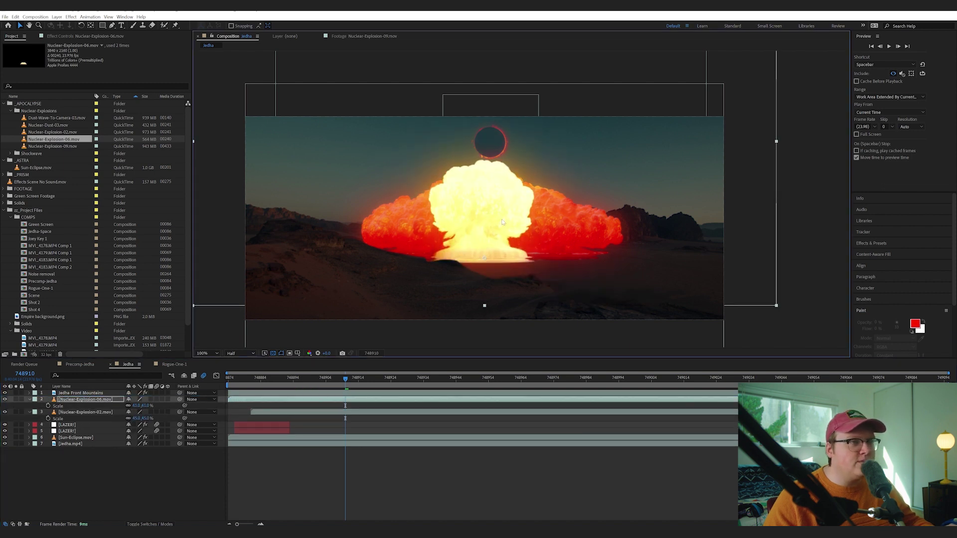
left_click_drag(345, 377, 274, 378)
- Add Nuclear-Explosion-09.mov directly beneath Jedha Front Mountains at 33% scale and raise it onto the other blasts at the impact point
left_click(62, 147)
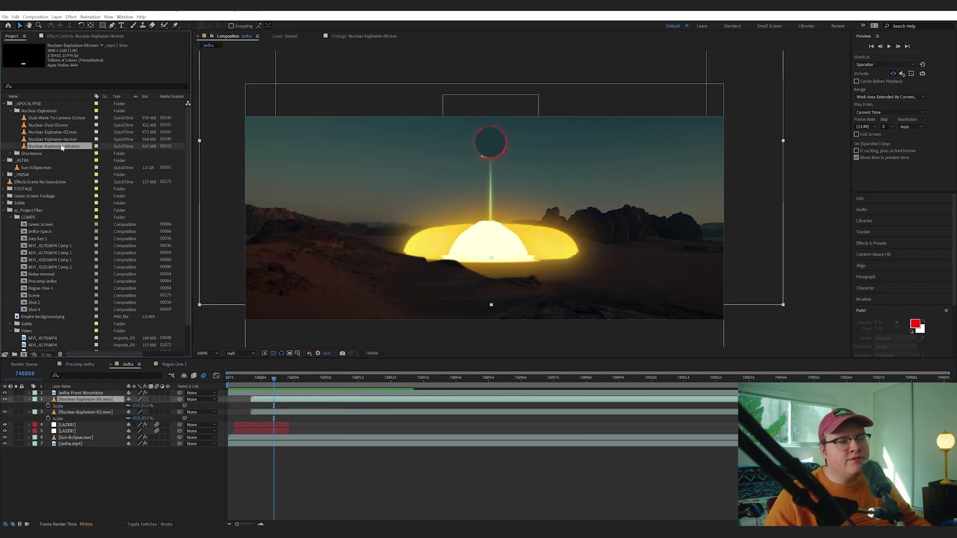
double_click(61, 147)
left_click_drag(62, 146, 96, 399)
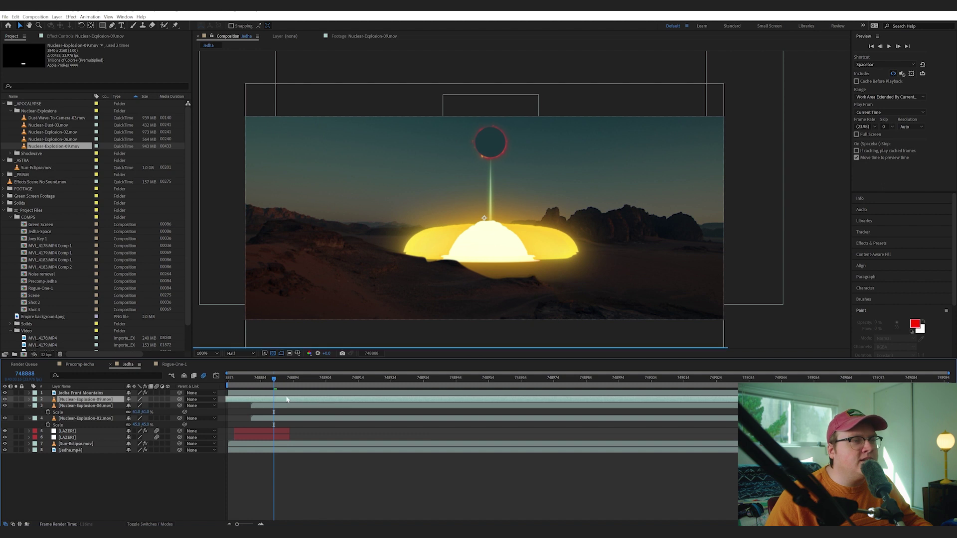
left_click_drag(318, 401, 327, 401)
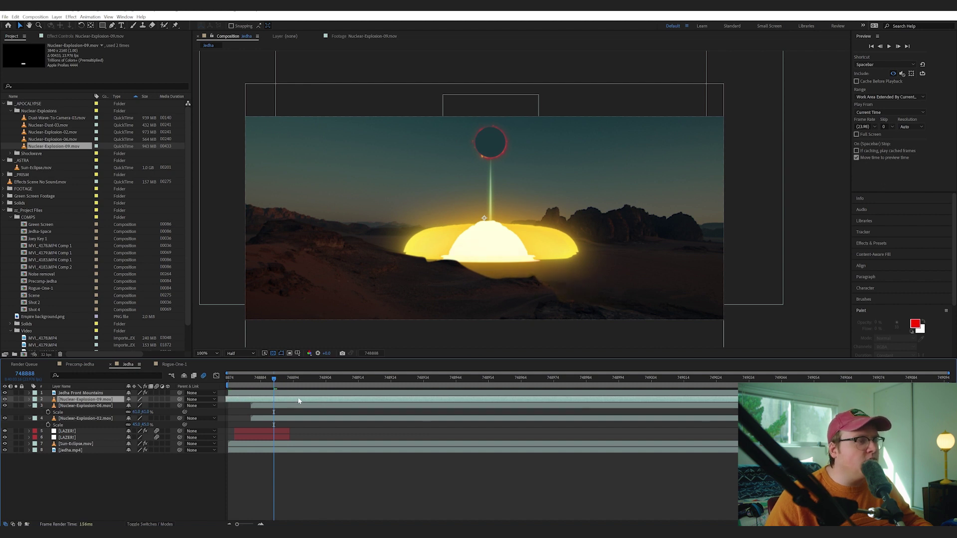
key("s")
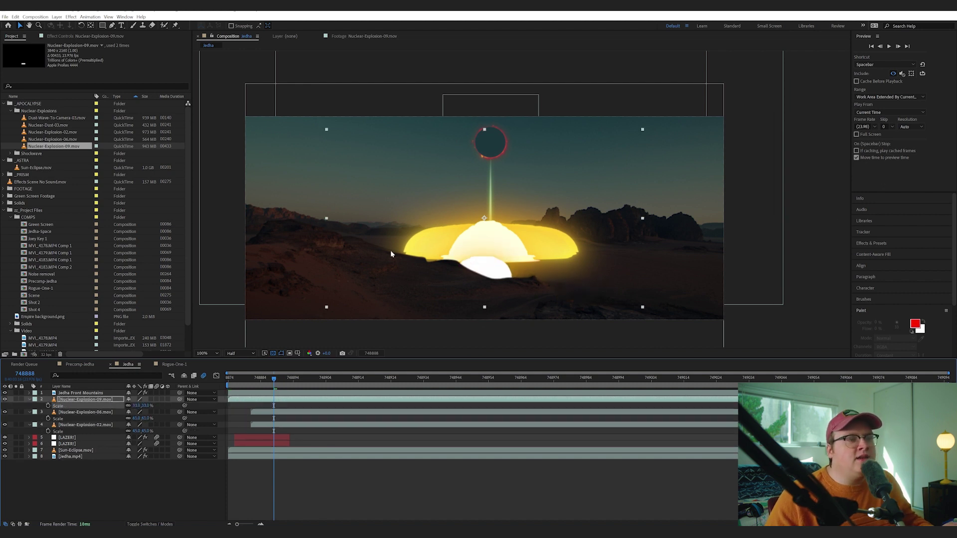
left_click_drag(495, 264, 496, 243)
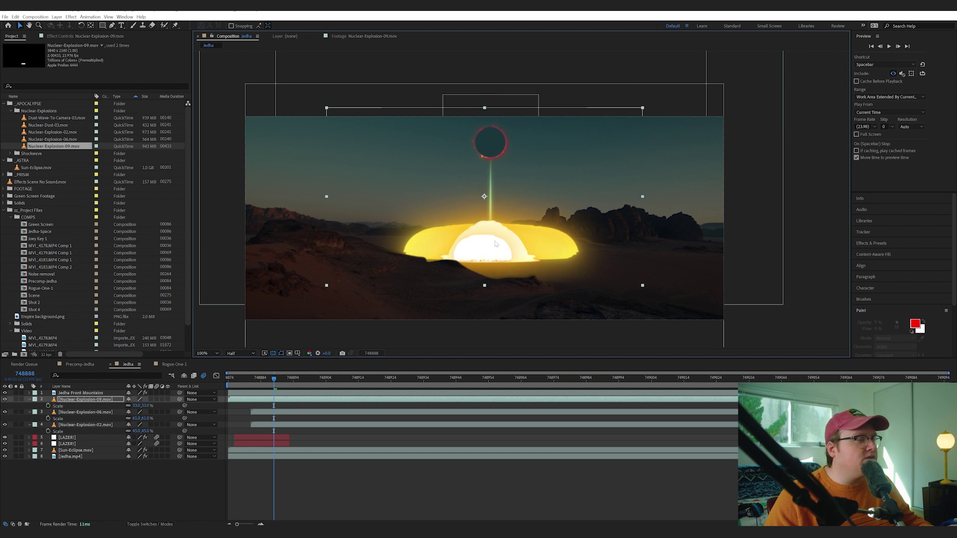
- Move the Nuclear-Explosion-09.mov anchor point to the blast's base, scale it to 74% under the laser, and start it at frame 748881
left_click(90, 25)
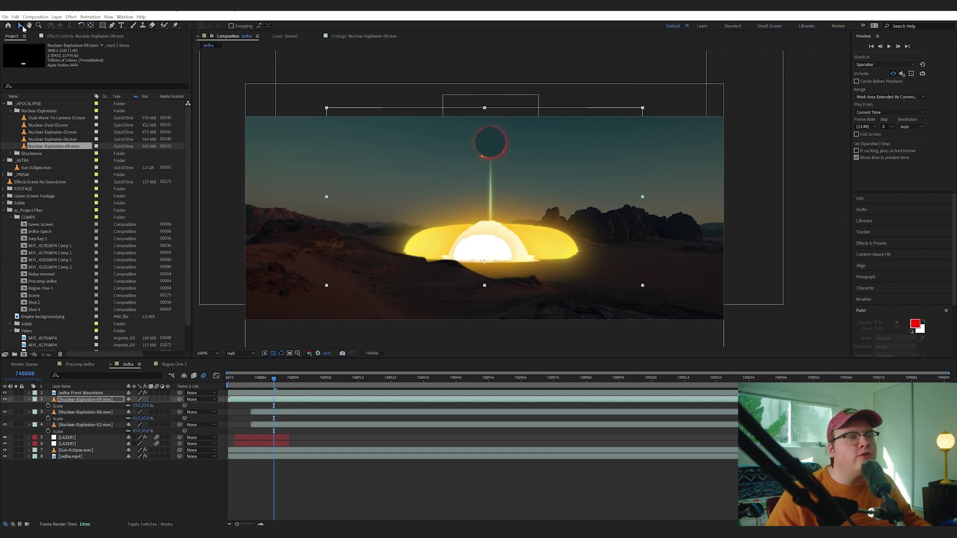
key("v")
left_click_drag(492, 251, 498, 251)
left_click_drag(280, 400, 293, 402)
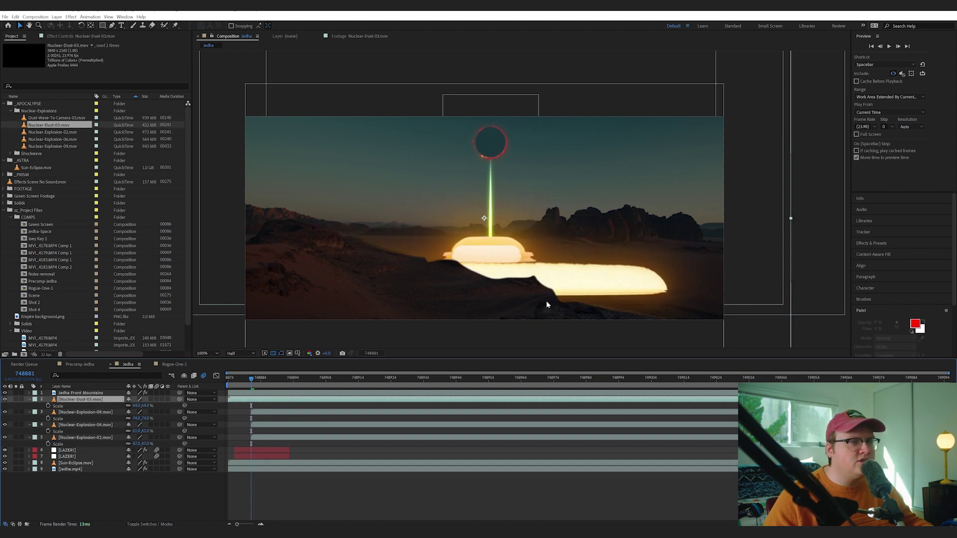
- Spread Nuclear-Dust-03.mov across the explosion's base at 62% scale, starting at frame 748881, and preview the layered blast
left_click_drag(569, 287, 570, 263)
left_click_drag(146, 406, 287, 402)
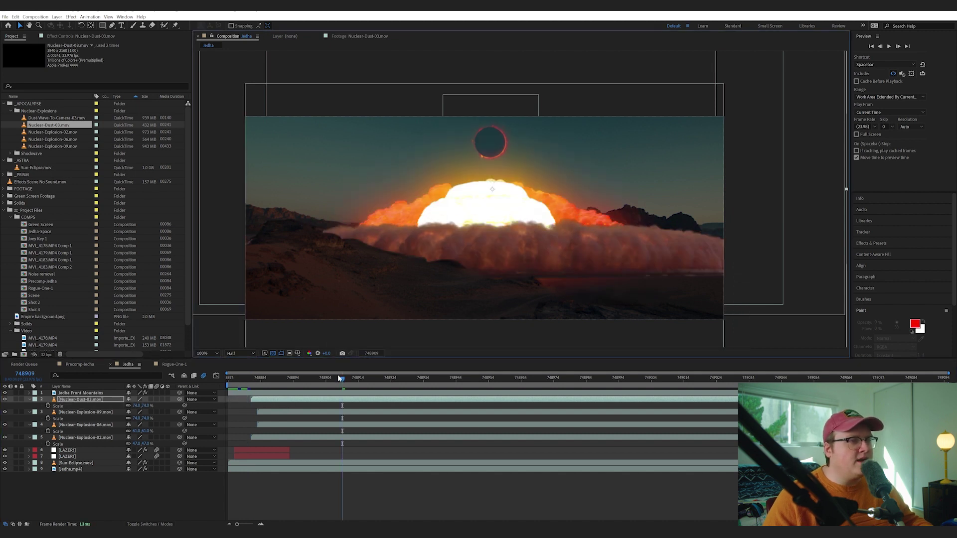
left_click_drag(339, 377, 133, 372)
key("space")
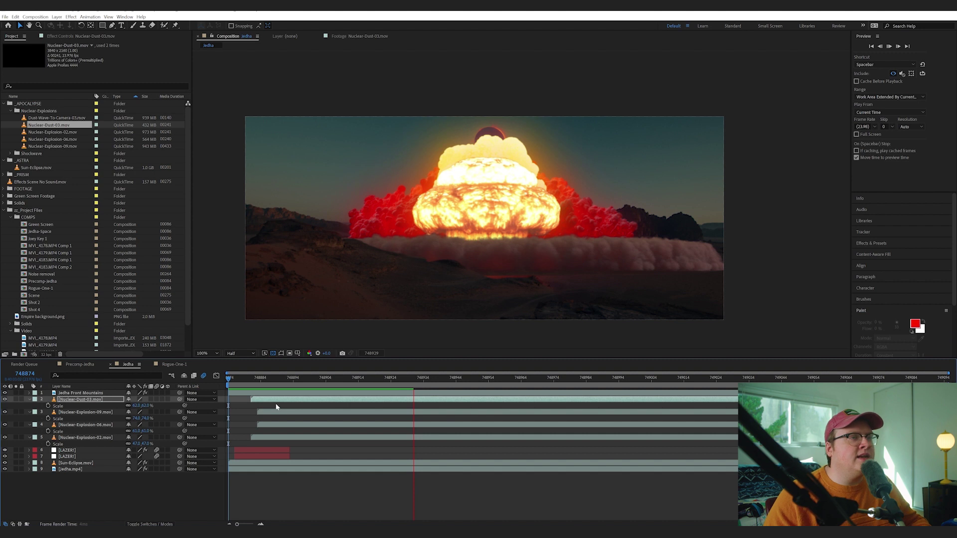
key("space")
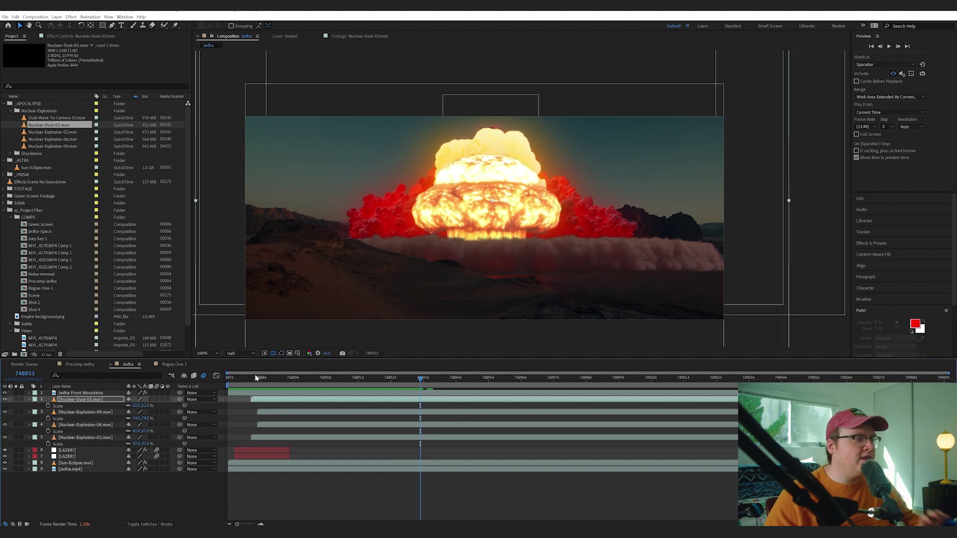
left_click_drag(255, 379, 320, 383)
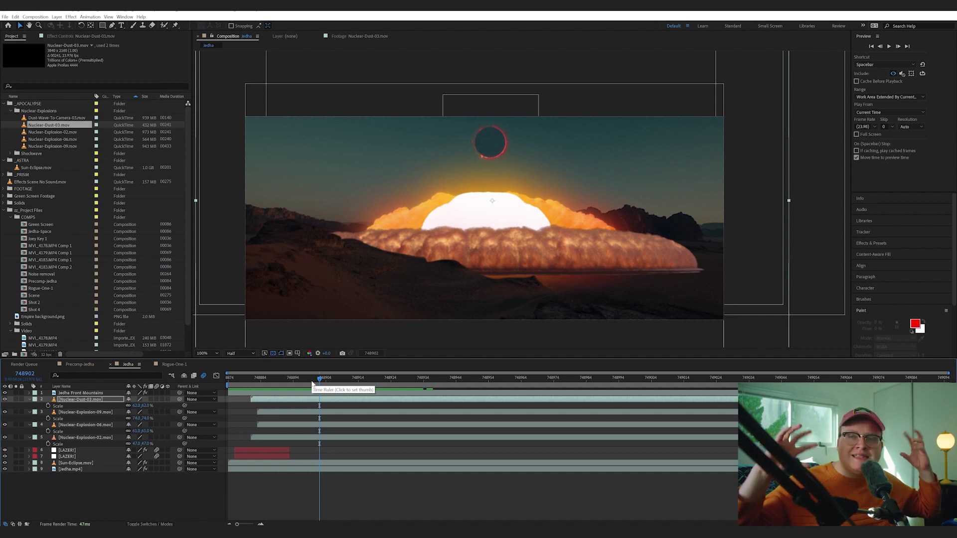
- Create a composition-sized orange solid as the top layer of the Jedha composition
left_click(248, 380)
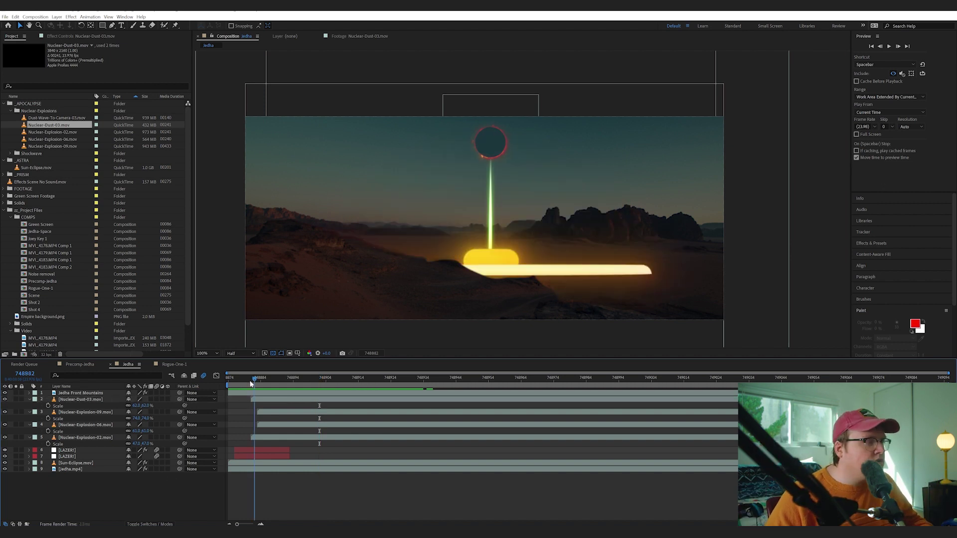
key("ctrl+y")
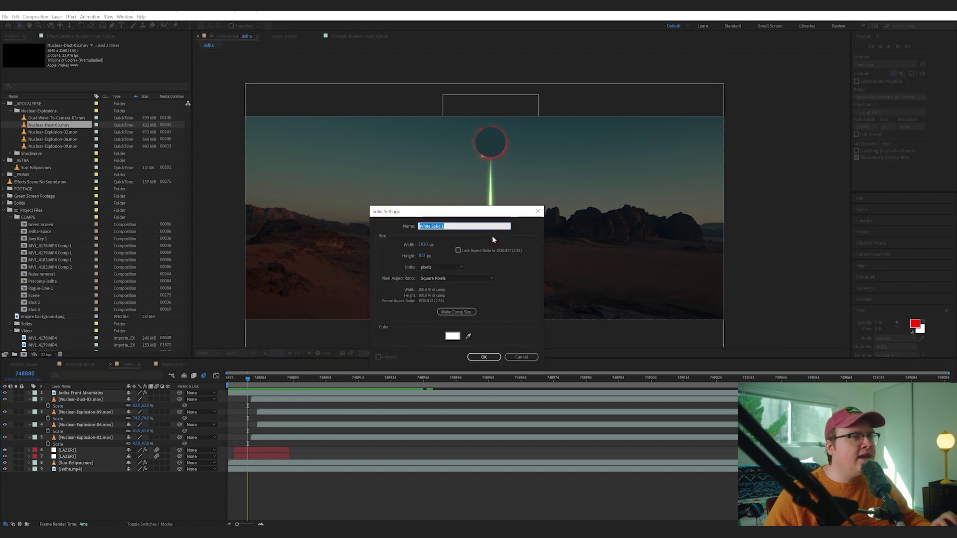
left_click(452, 336)
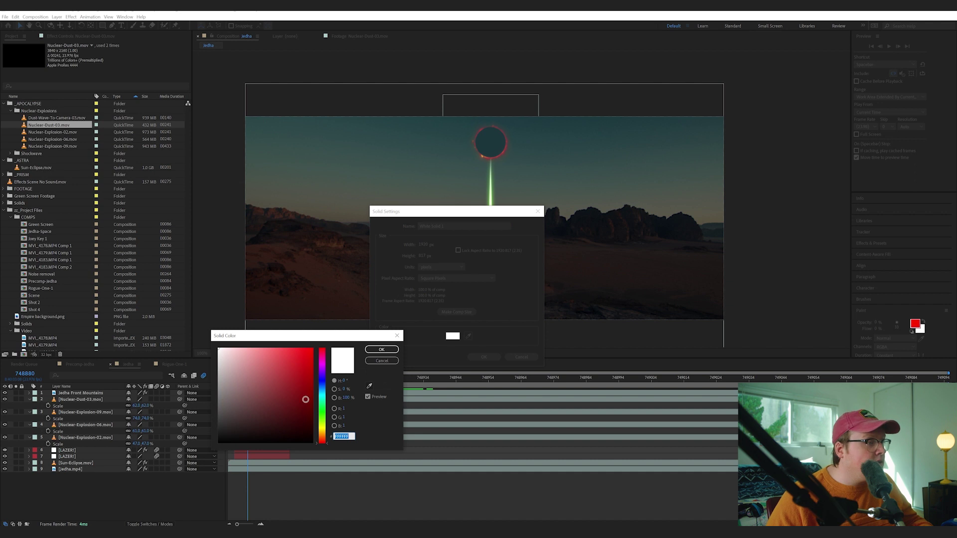
left_click_drag(322, 427, 322, 433)
left_click(306, 353)
left_click(381, 350)
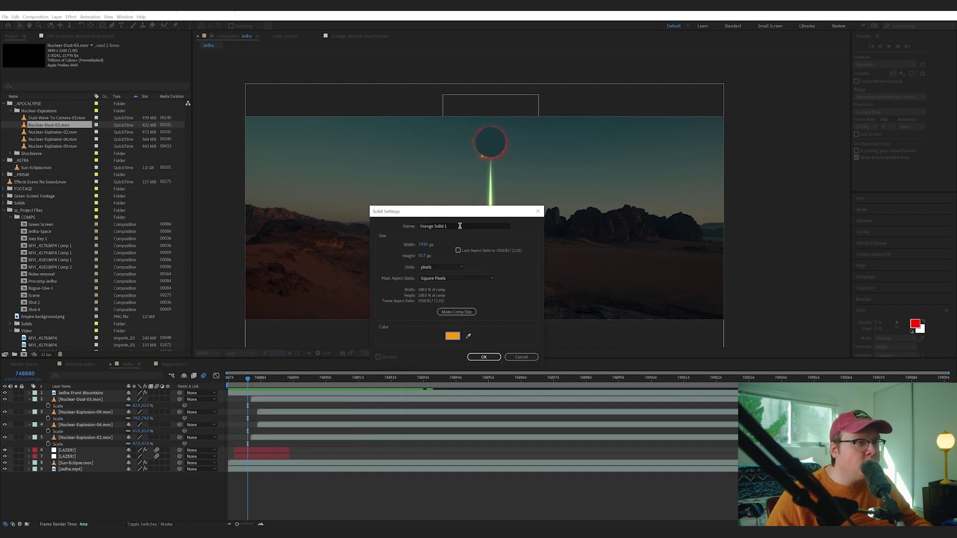
left_click(492, 357)
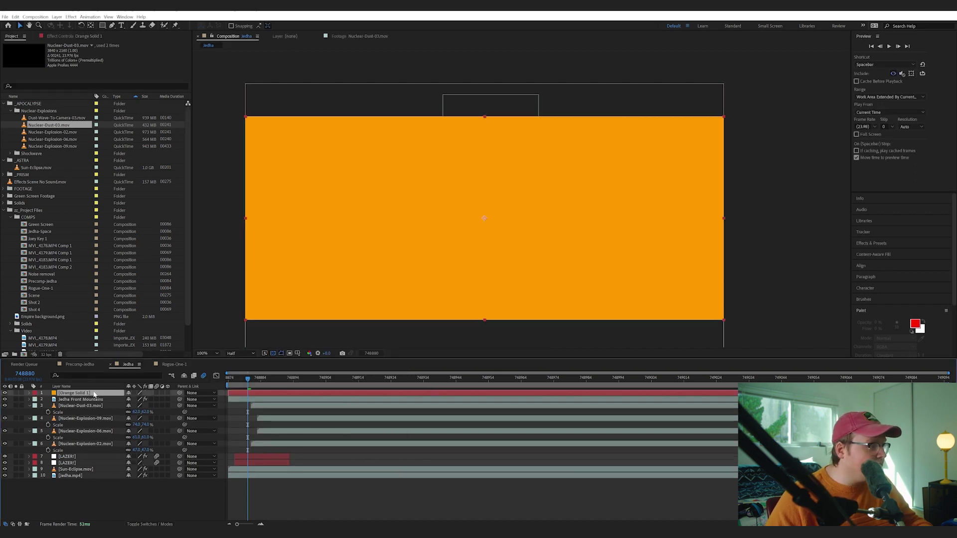
- Mask the orange solid with an ellipse around the blast at frame 748886 and set the mask feather to 275 pixels
key("q")
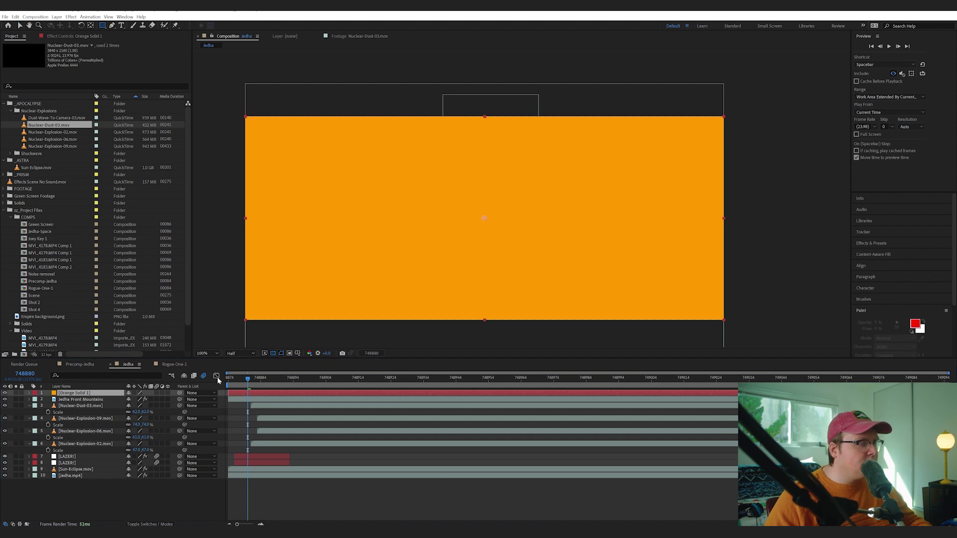
key("q")
key("q")
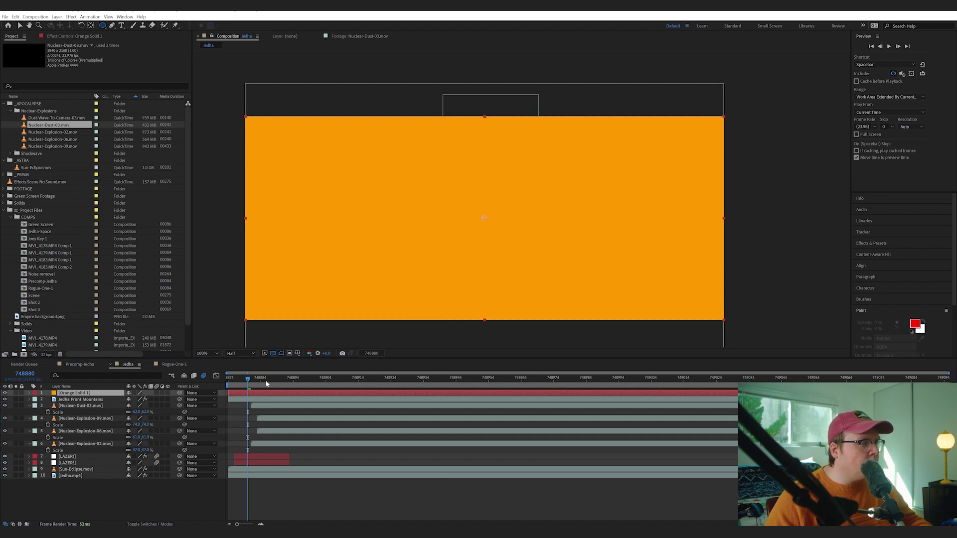
left_click(267, 381)
left_click(6, 394)
mouse_move(393, 189)
left_mouse_down()
mouse_move(491, 232)
mouse_move(602, 301)
mouse_move(585, 301)
left_mouse_up()
left_click(6, 394)
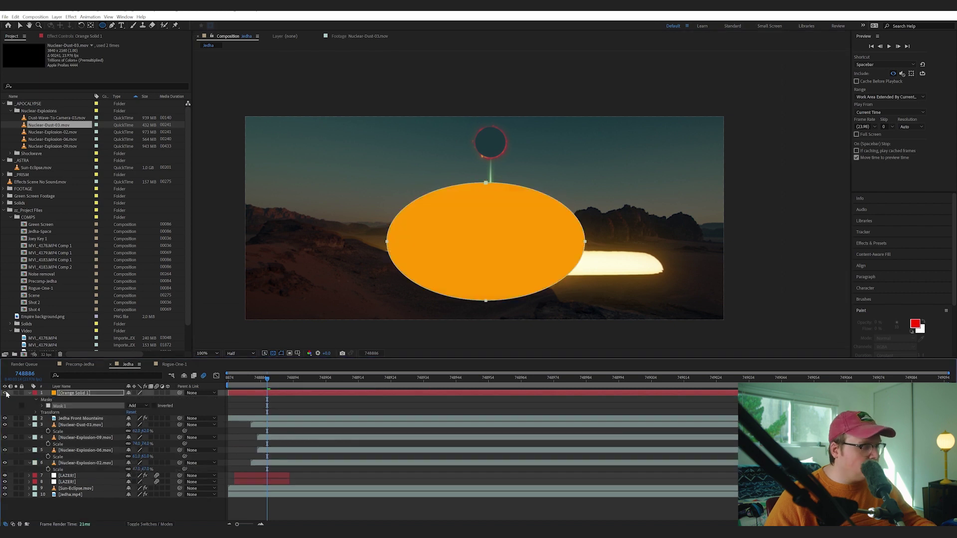
key("f")
left_click_drag(141, 407, 156, 392)
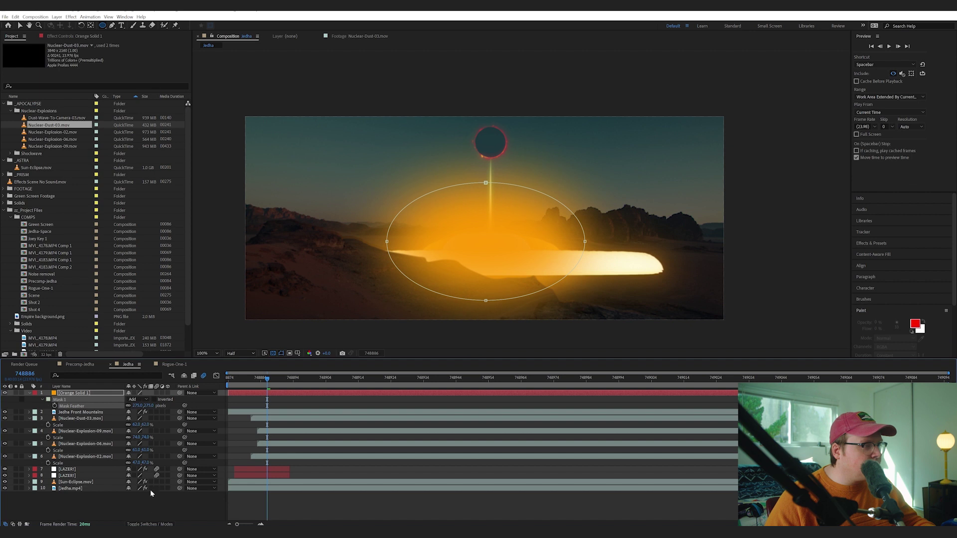
- Set the orange solid's blending mode to Add and increase its mask feather to 482 pixels
left_click(147, 524)
left_click(134, 393)
left_click(149, 181)
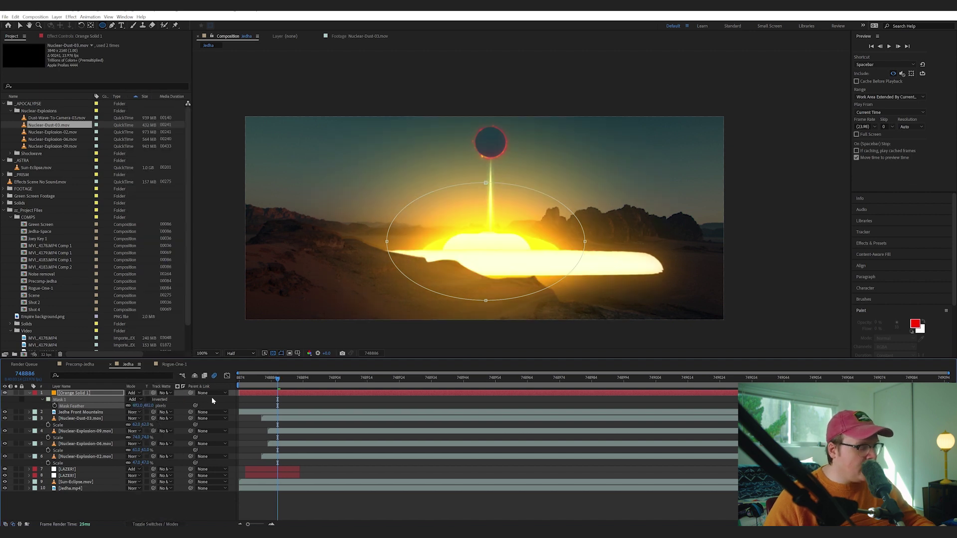
- Set a mask expansion keyframe of 0 pixels on the orange solid at frame 748886
key("m")
key("m")
key("m")
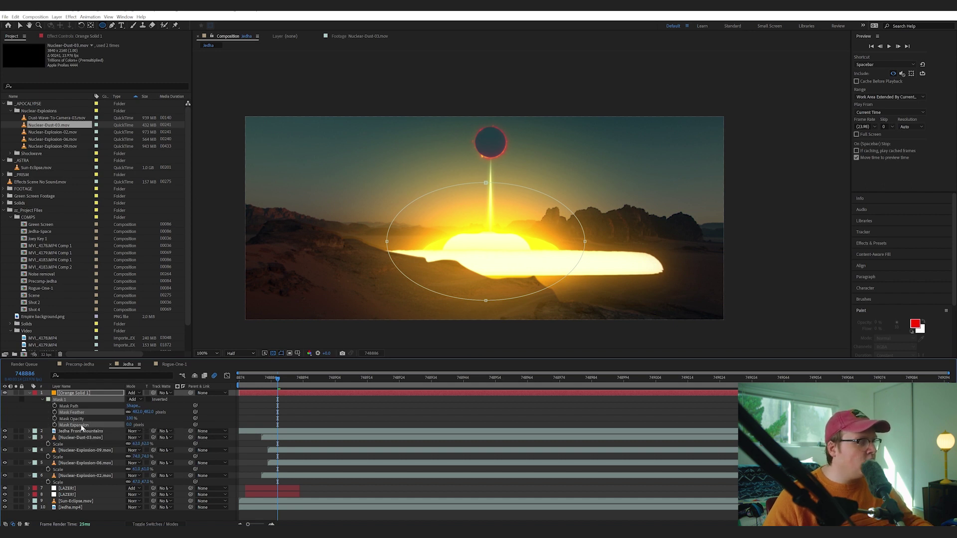
left_click(80, 425)
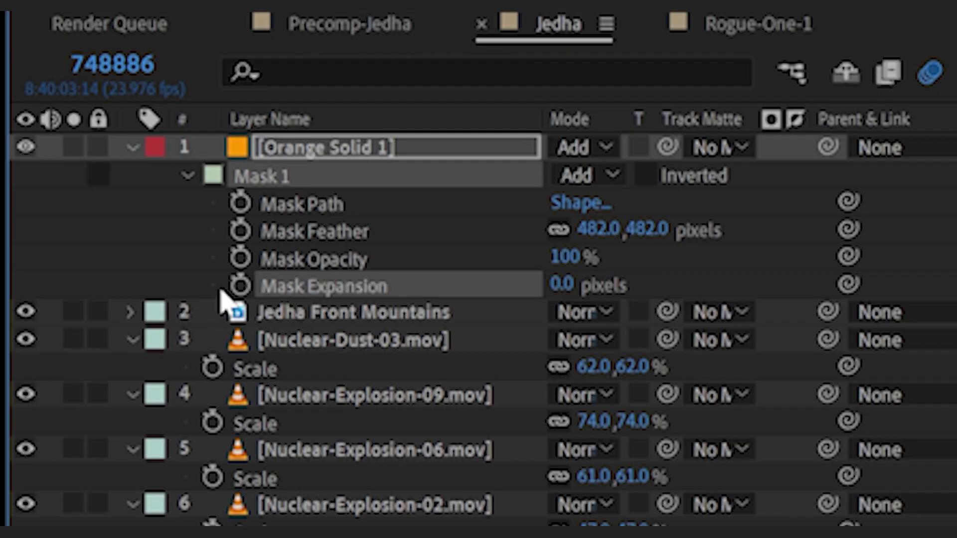
left_click(241, 285)
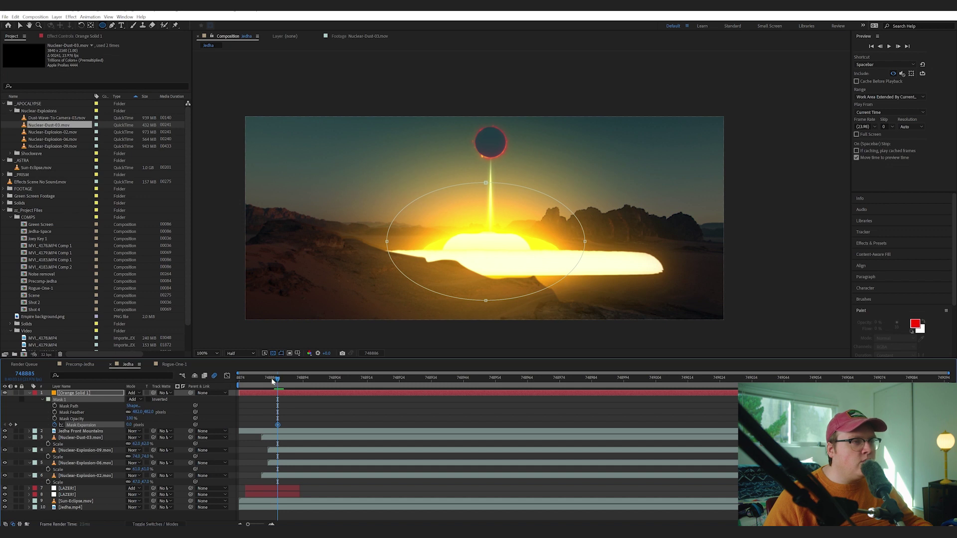
- Trim the orange solid to begin at frame 748882 and align its mask expansion keyframe with that start
left_click(261, 381)
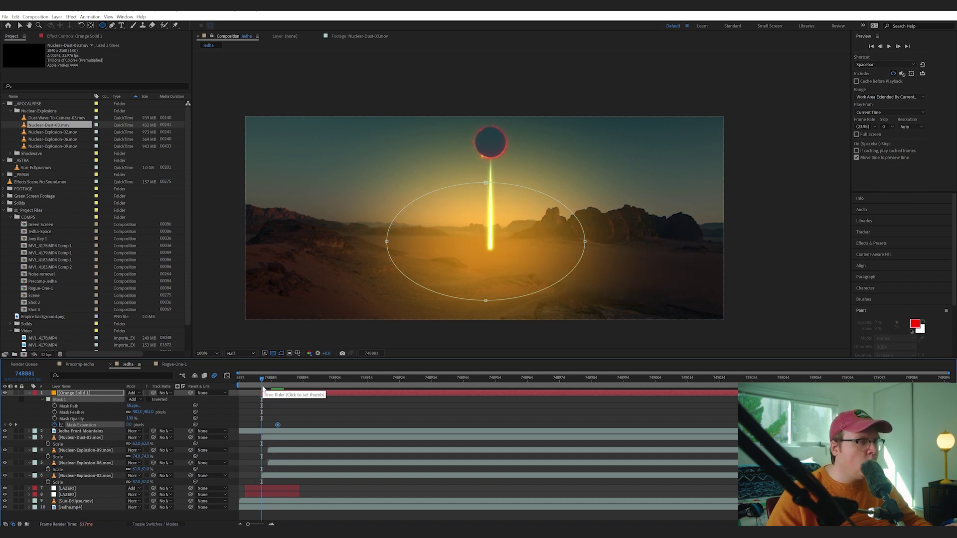
key("alt+bracketleft")
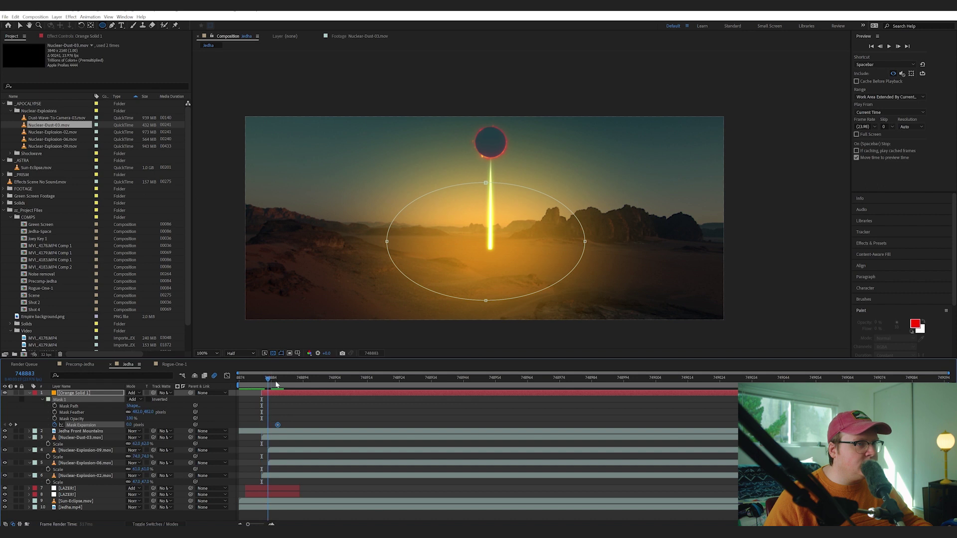
left_click(276, 380)
left_click_drag(278, 424, 266, 427)
left_click(262, 380)
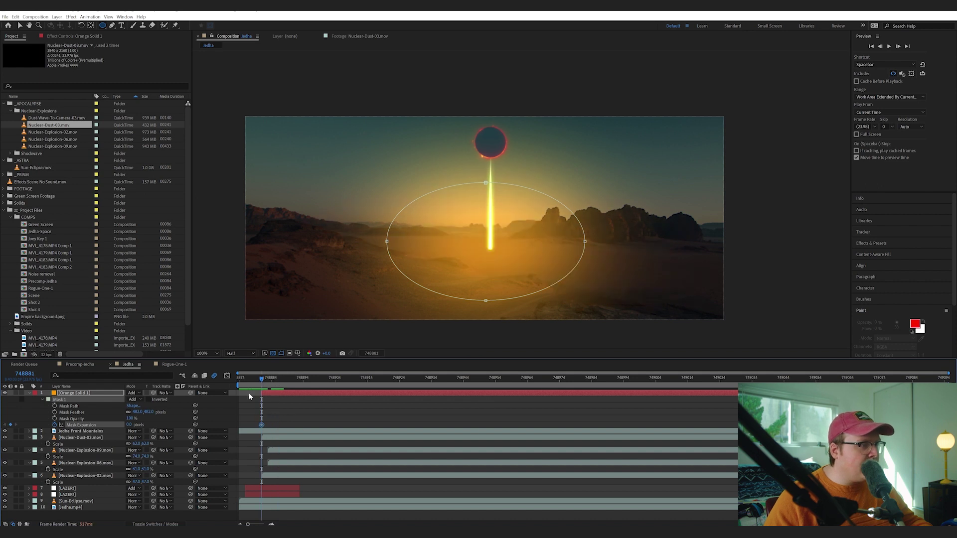
left_click(263, 381)
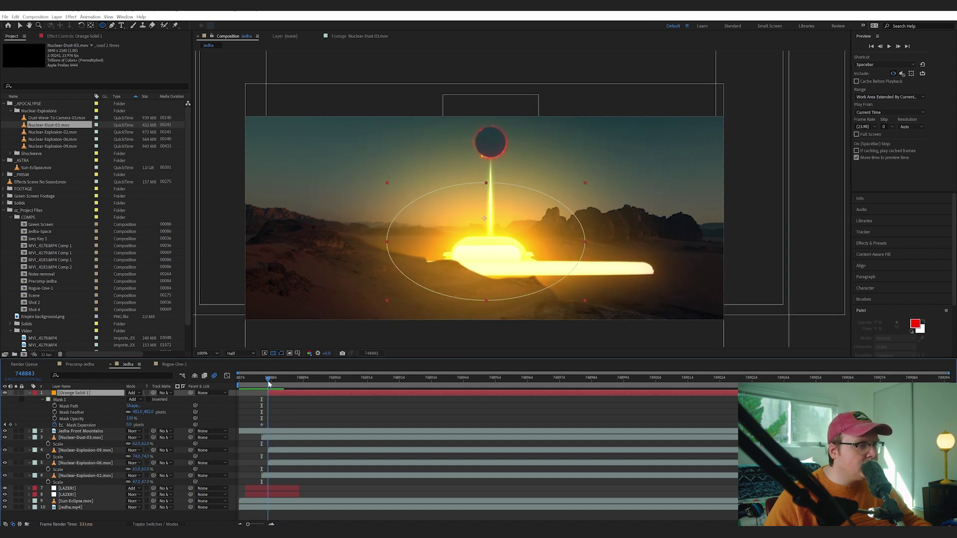
left_click(267, 394)
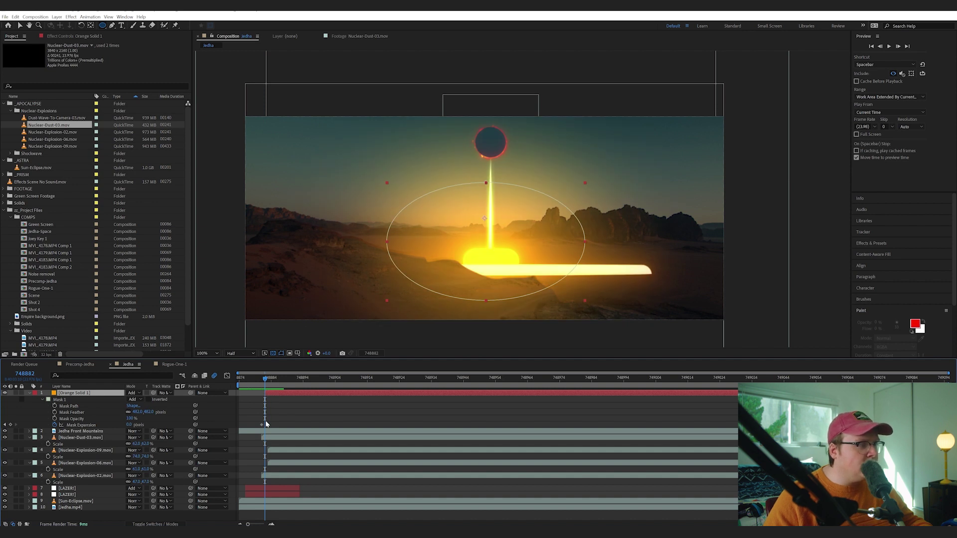
left_click(265, 425)
- Animate the orange solid's mask expansion to shrink from a wide glow at frame 748882 to a smaller one at frame 748939
left_click_drag(163, 425, 267, 414)
left_click_drag(277, 381, 448, 399)
left_click_drag(131, 424, 16, 425)
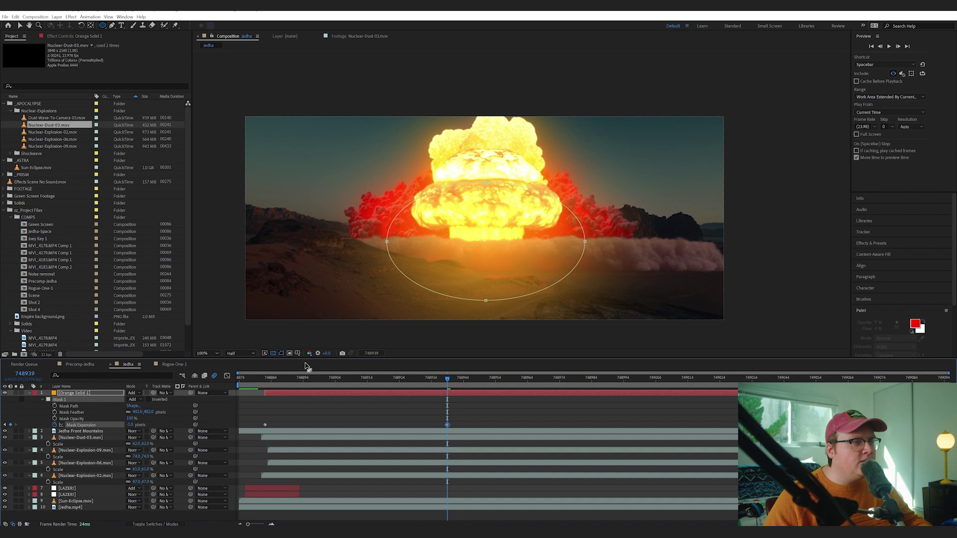
- Keyframe the orange solid's opacity to fade in from 0% at frame 748881 to a reduced opacity at frame 748884
left_click(300, 378)
key("t")
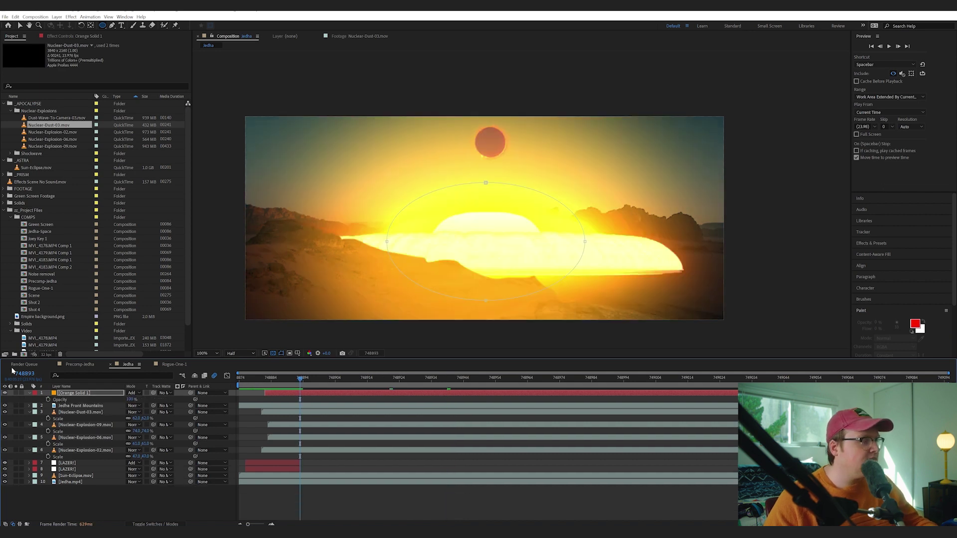
left_click_drag(131, 401, 110, 401)
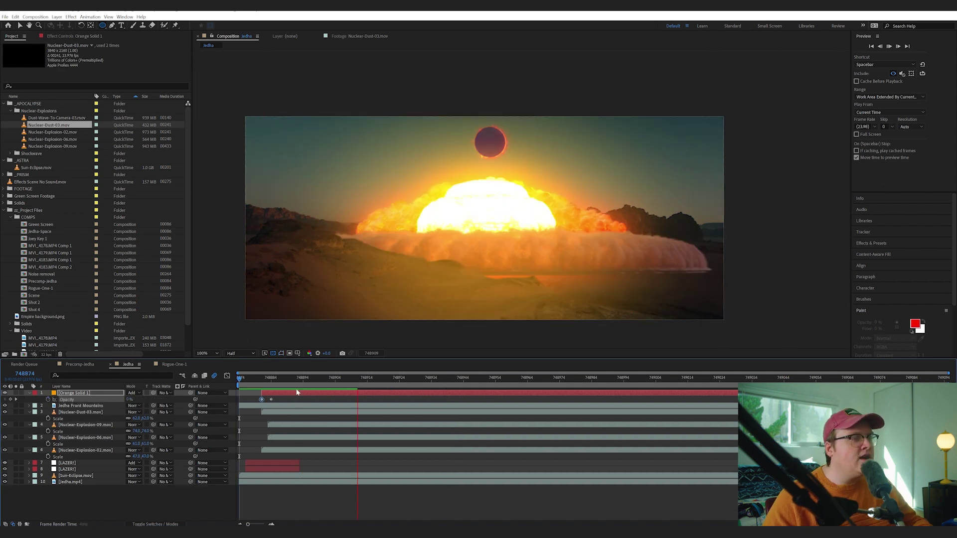
- Preview the explosion with and without the orange solid to compare the effect of its glow
key("space")
left_click(259, 378)
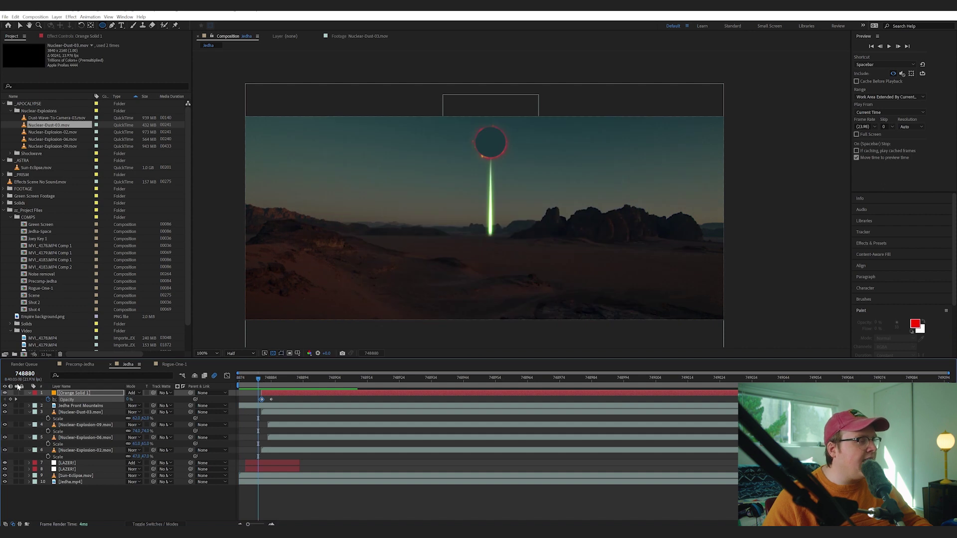
left_click(5, 393)
key("space")
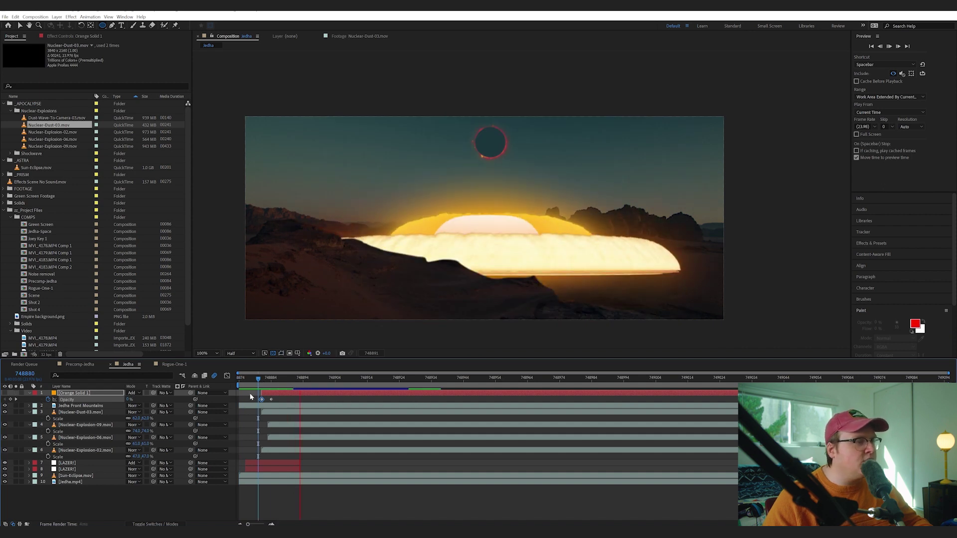
key("space")
left_click(253, 381)
key("space")
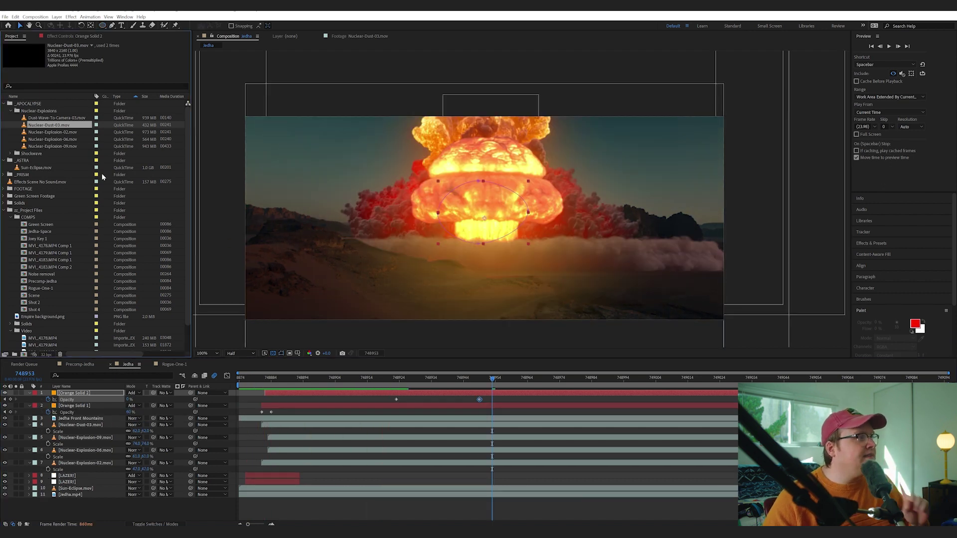
- Place Dust-Wave-To-Camera-03.mov directly below Jedha Front Mountains, resize it to sweep across the foreground, and start it at frame 748924
double_click(61, 118)
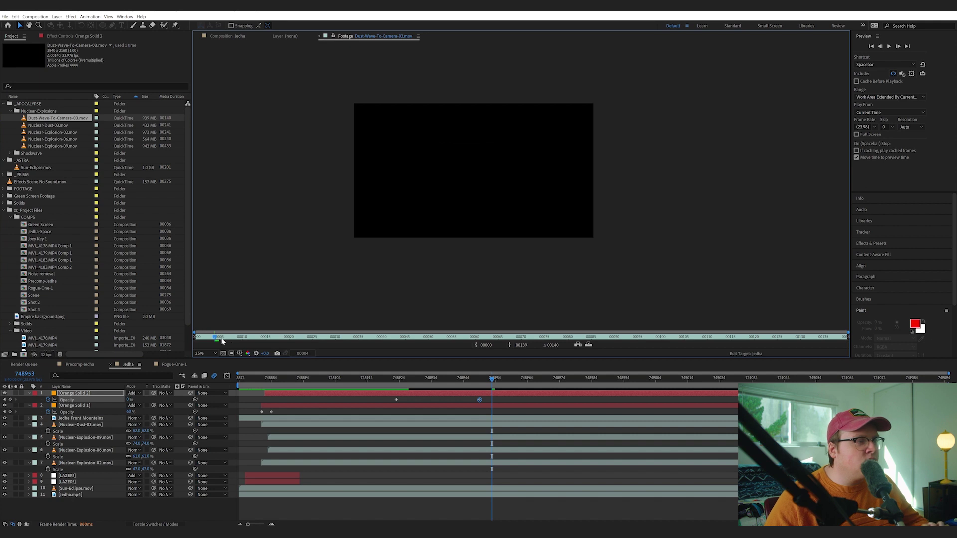
left_click_drag(222, 341, 309, 341)
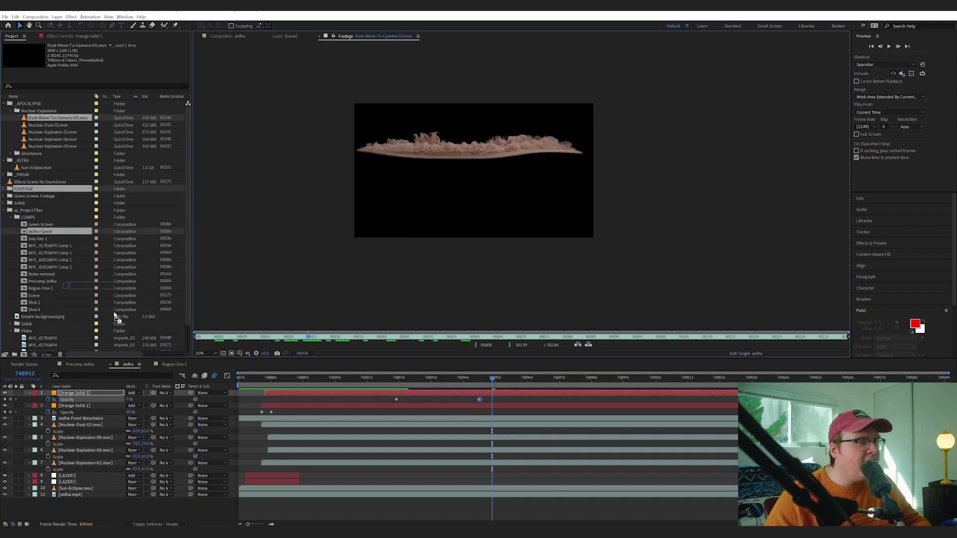
left_click_drag(116, 317, 126, 421)
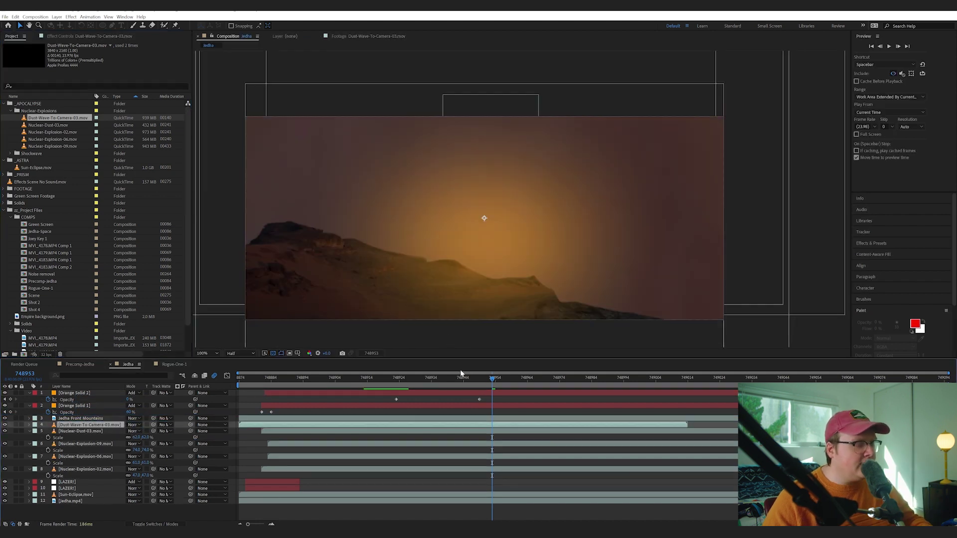
key("s")
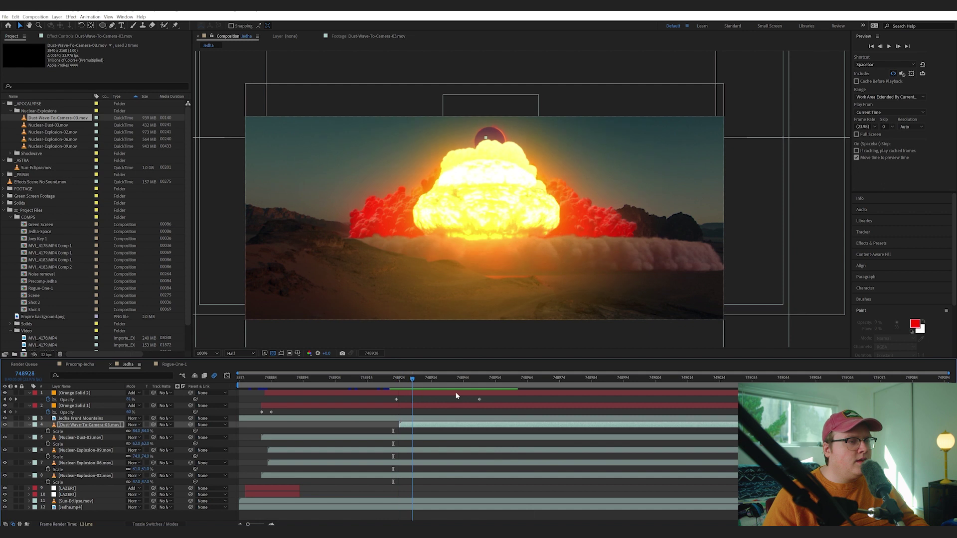
left_click(467, 379)
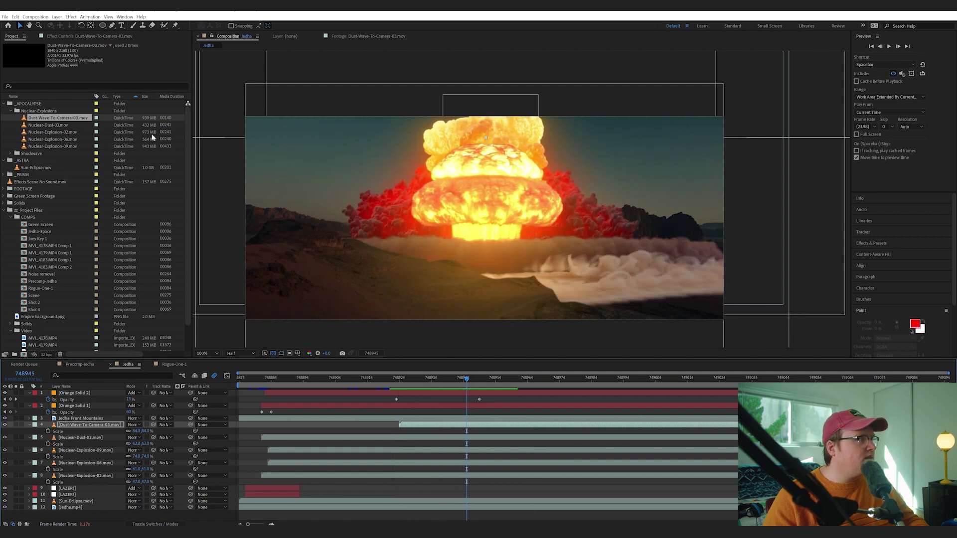
- Apply Lumetri Color to the dust wave, lowering its exposure and setting temperature to 15 and tint to -7
left_click(97, 35)
key("ctrl+space")
type("lu")
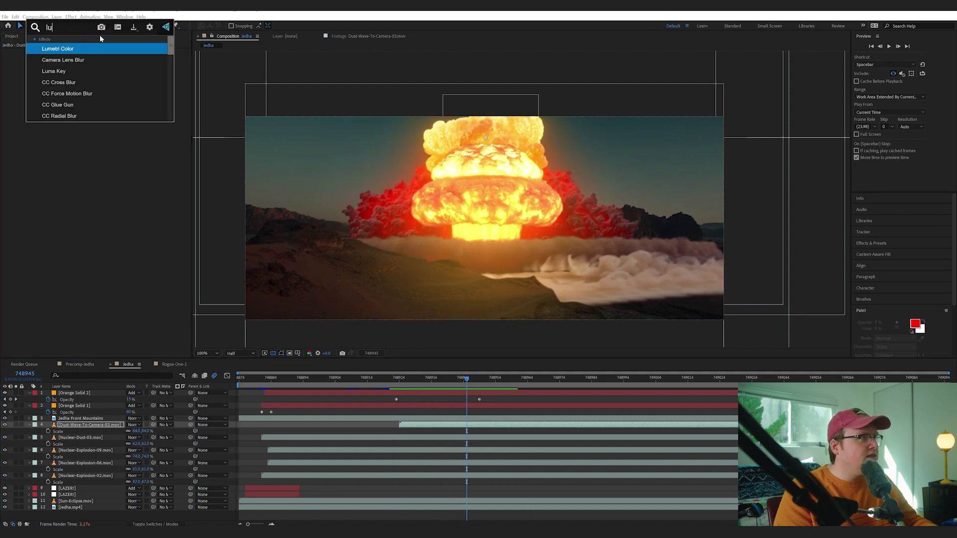
key("Return")
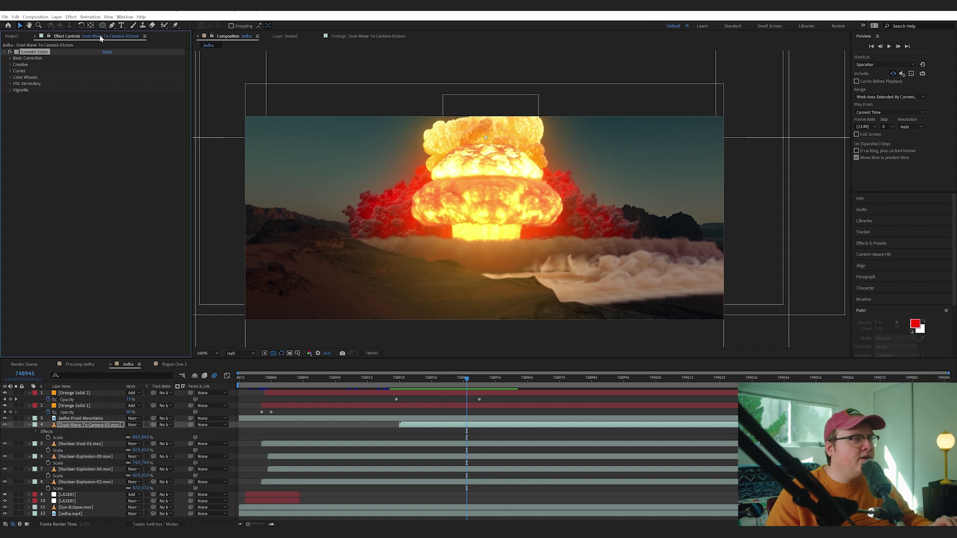
left_click(11, 59)
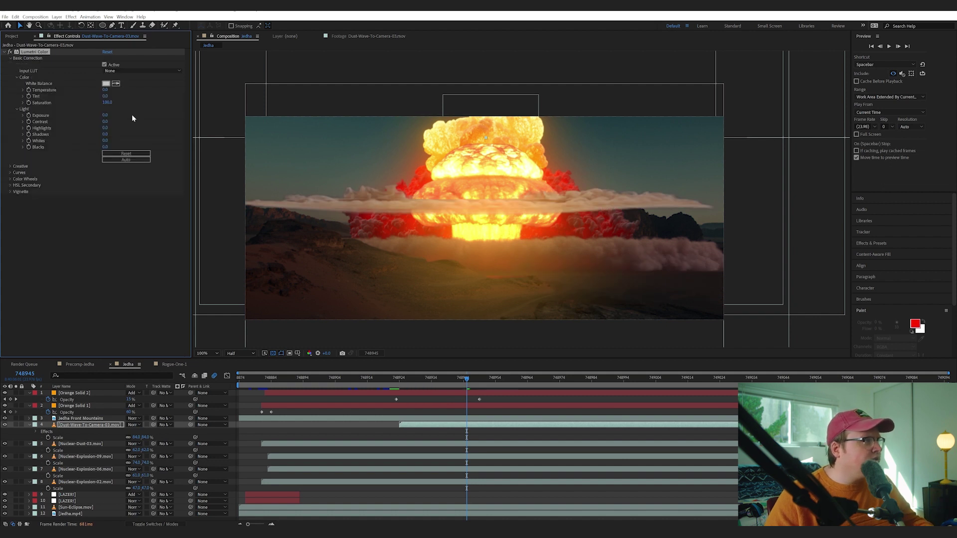
left_click_drag(104, 114, 92, 115)
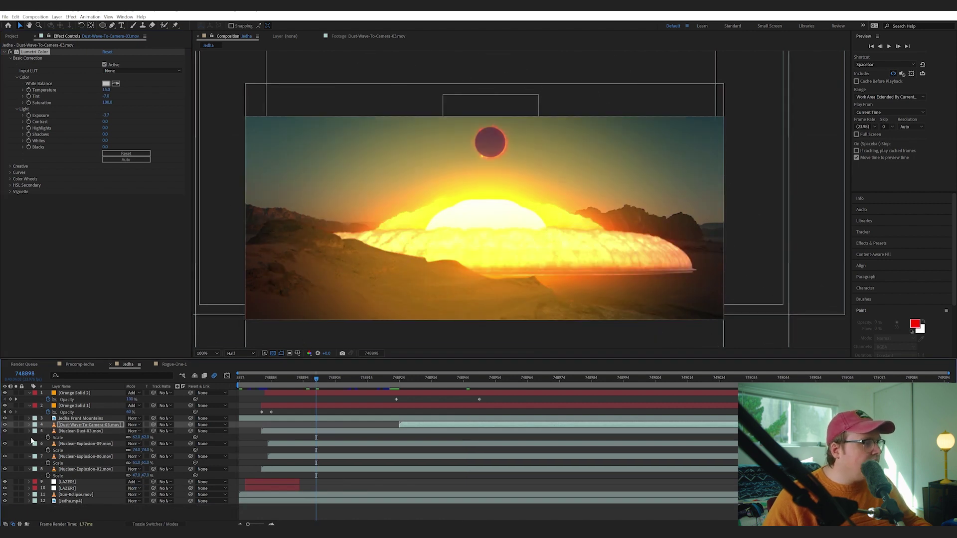
- Add an adjustment layer on top of the Jedha composition and apply the Glow effect to it
left_click(29, 444)
left_click(29, 431)
left_click(177, 509)
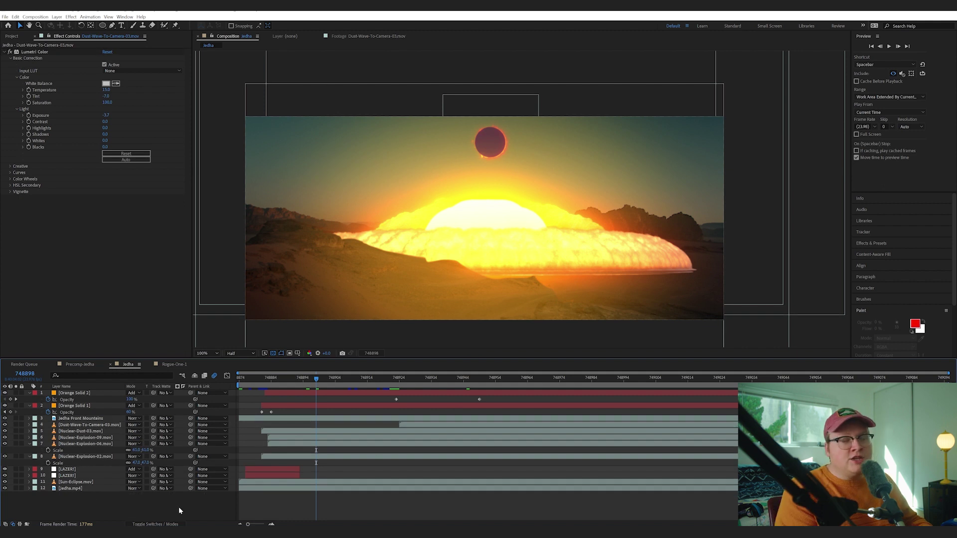
key("ctrl+alt+y")
key("ctrl+space")
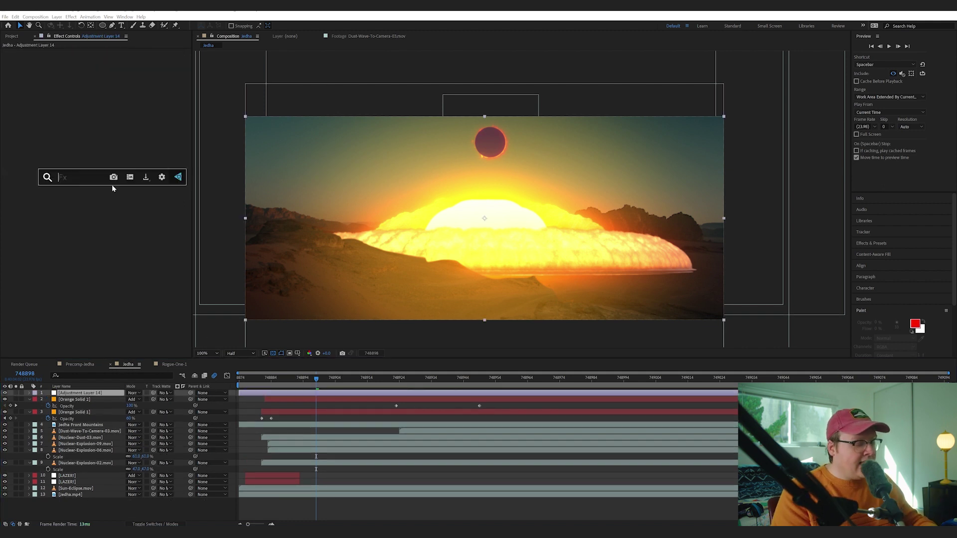
type("glow")
key("Return")
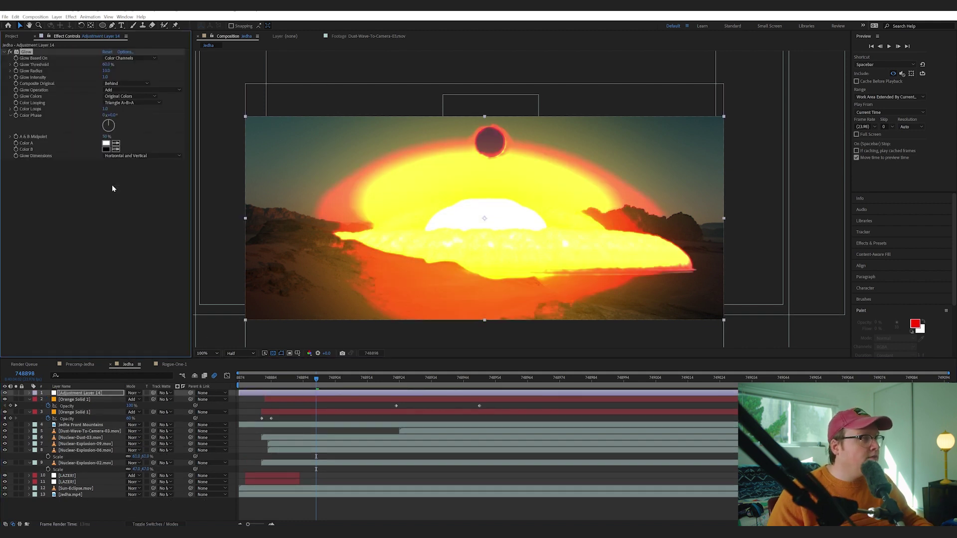
- Change the glow's Color B to orange and set Glow Colors to A & B Colors
left_click(106, 149)
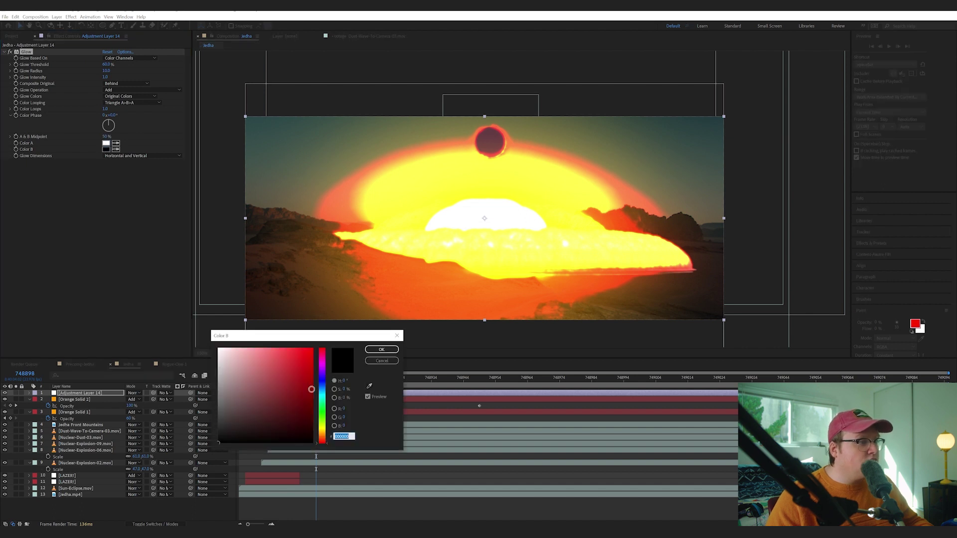
left_click(321, 434)
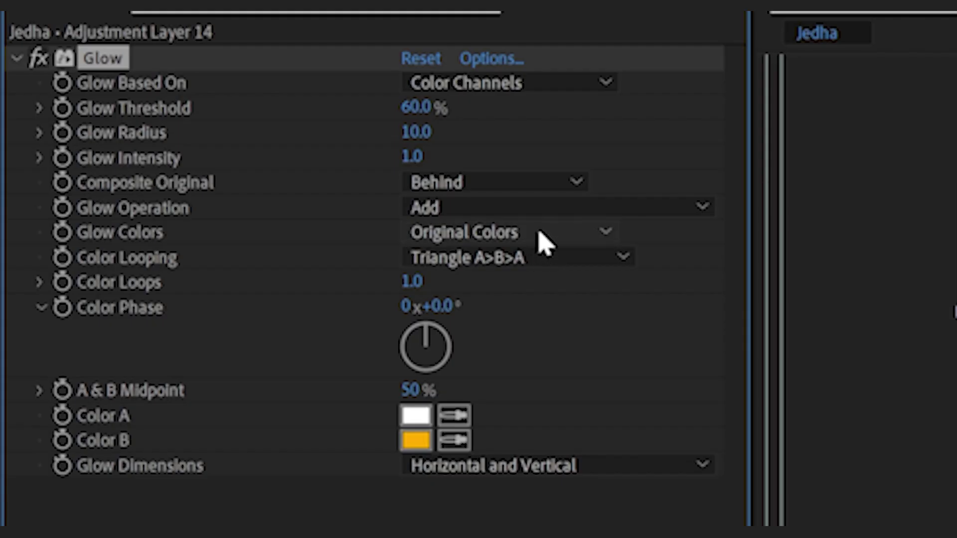
left_click(139, 96)
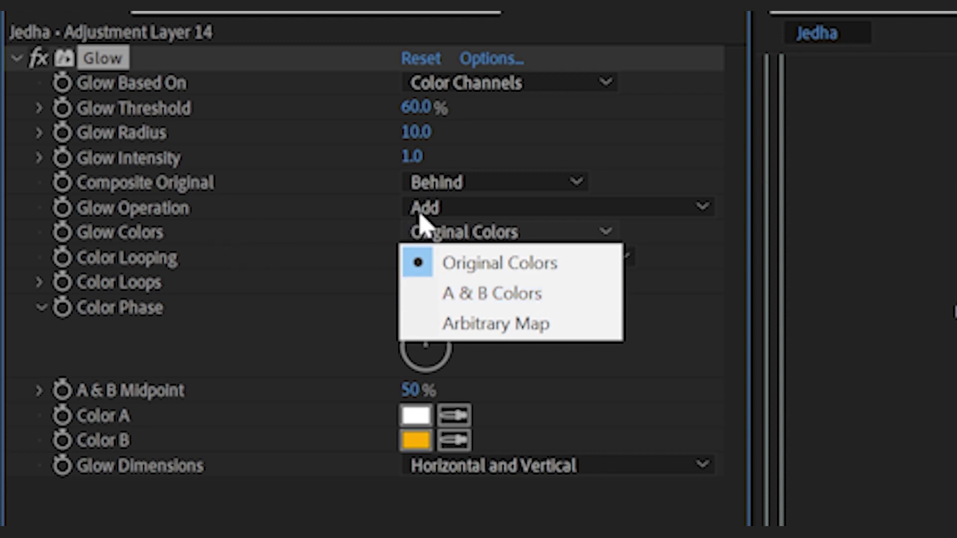
left_click(492, 294)
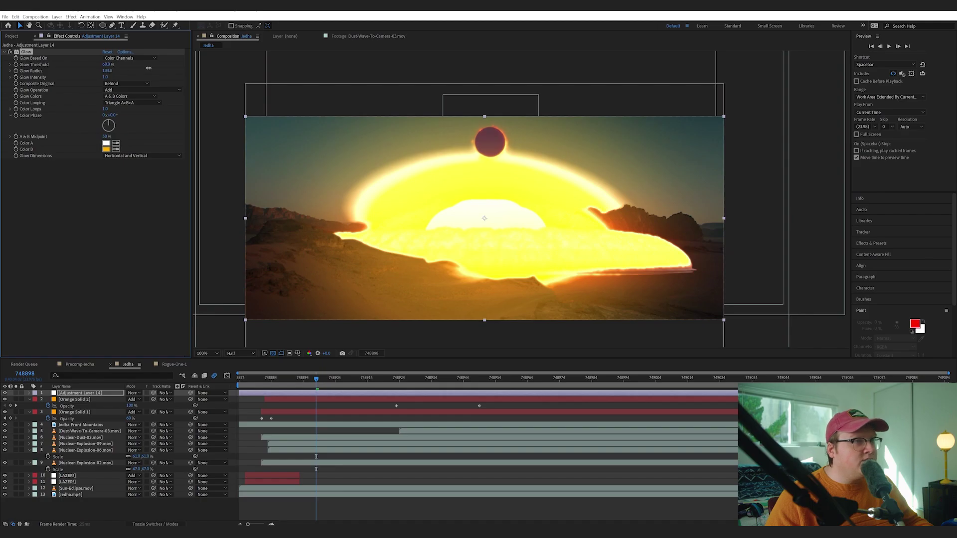
- Set the glow radius to 800 and threshold to 42.7%, reduce its intensity, and preview the composition from the start
left_click(111, 71)
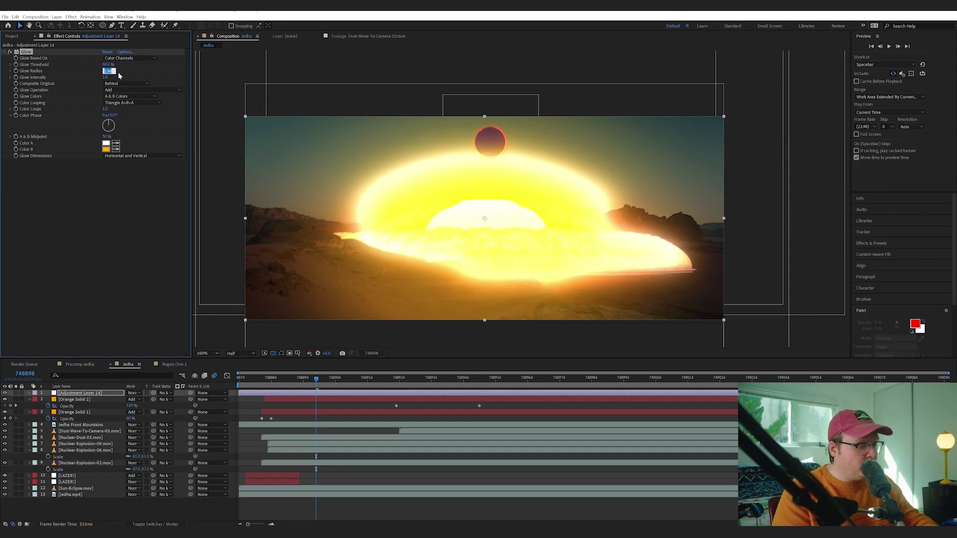
type("800")
key("Return")
left_click_drag(97, 77, 81, 77)
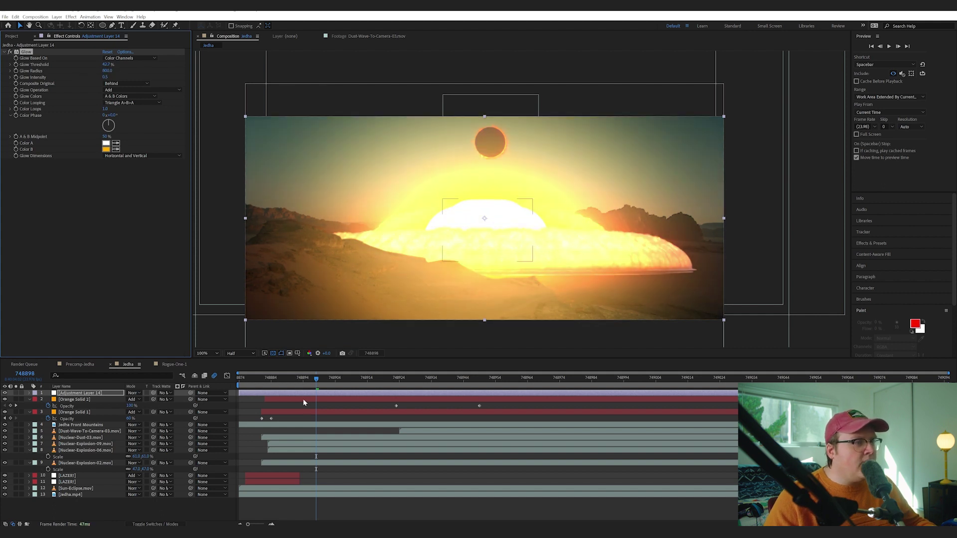
left_click_drag(307, 380, 259, 390)
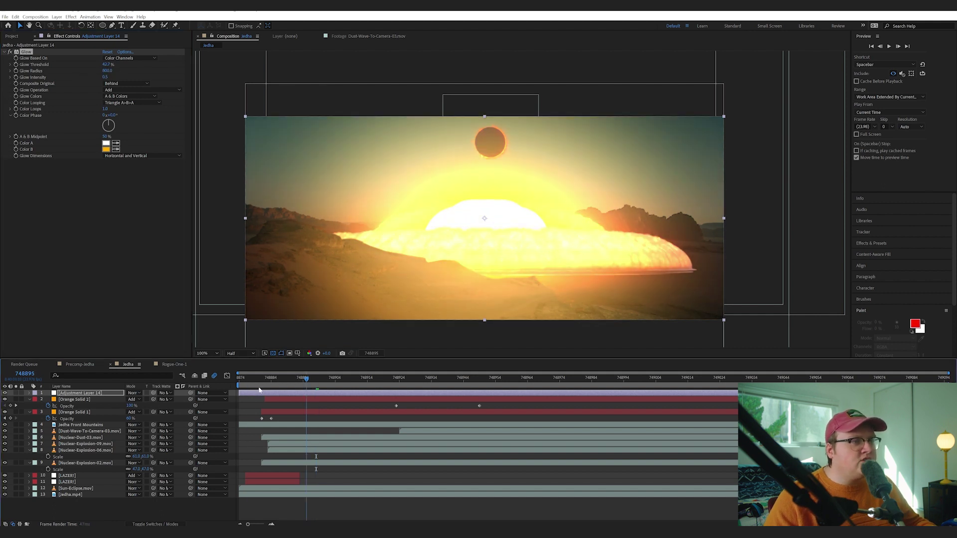
key("Home")
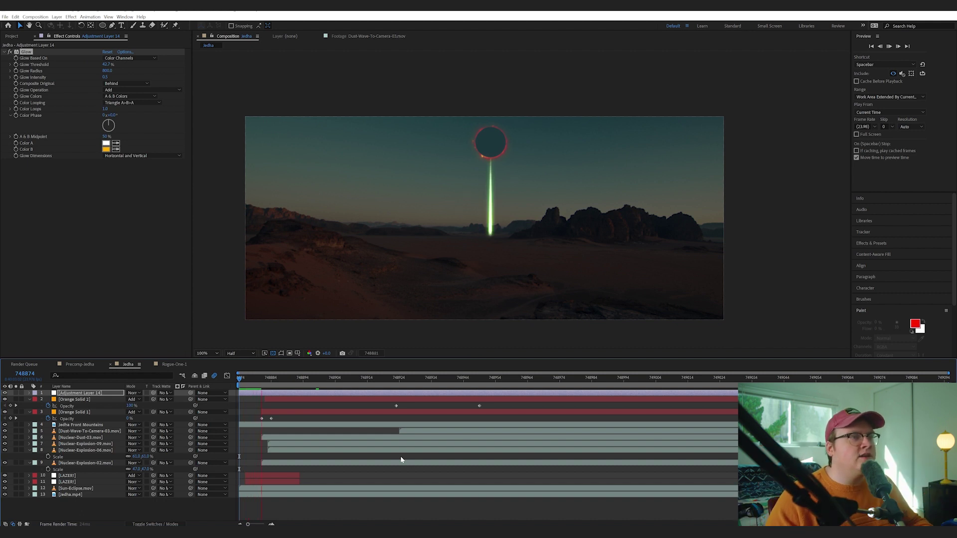
- Save the project and apply the Noise HLS Auto effect to the adjustment layer
key("space")
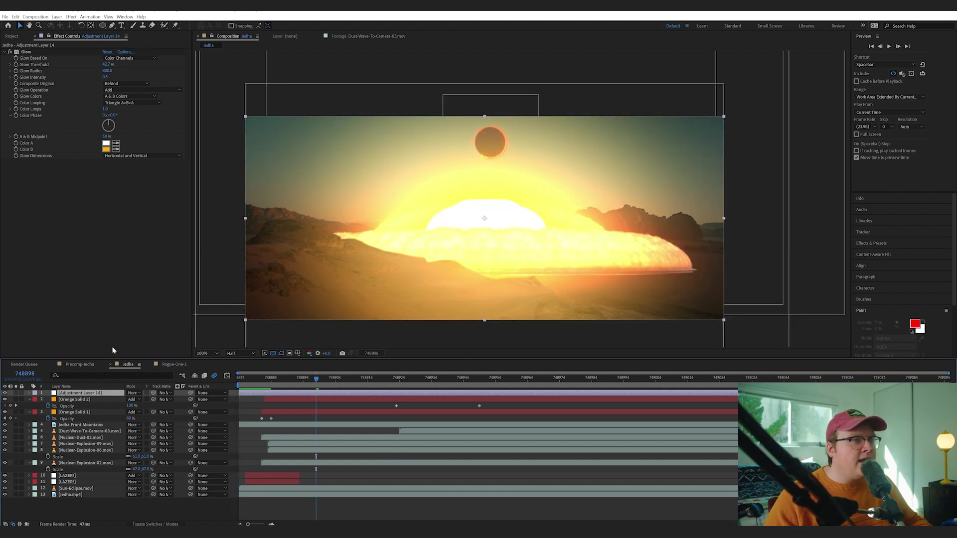
key("ctrl+s")
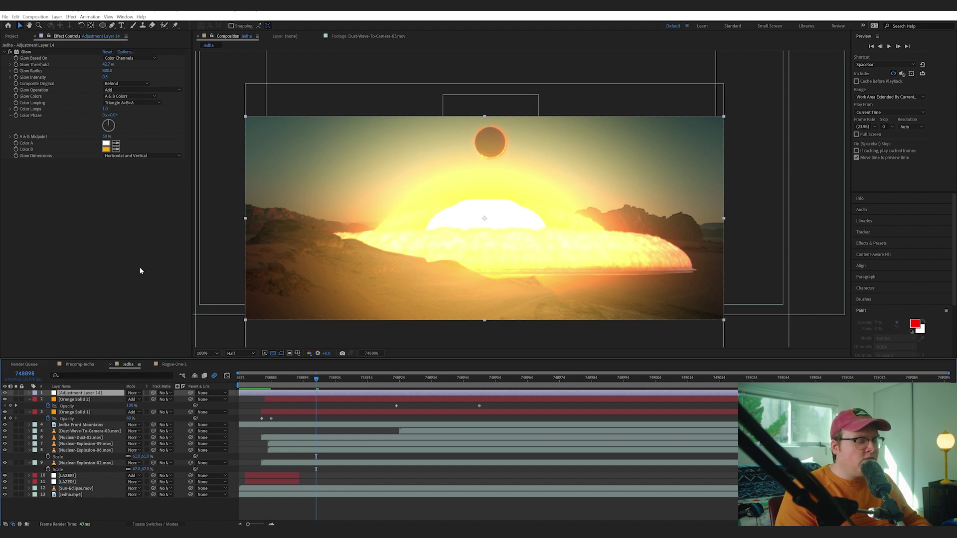
key("ctrl+space")
type("noise")
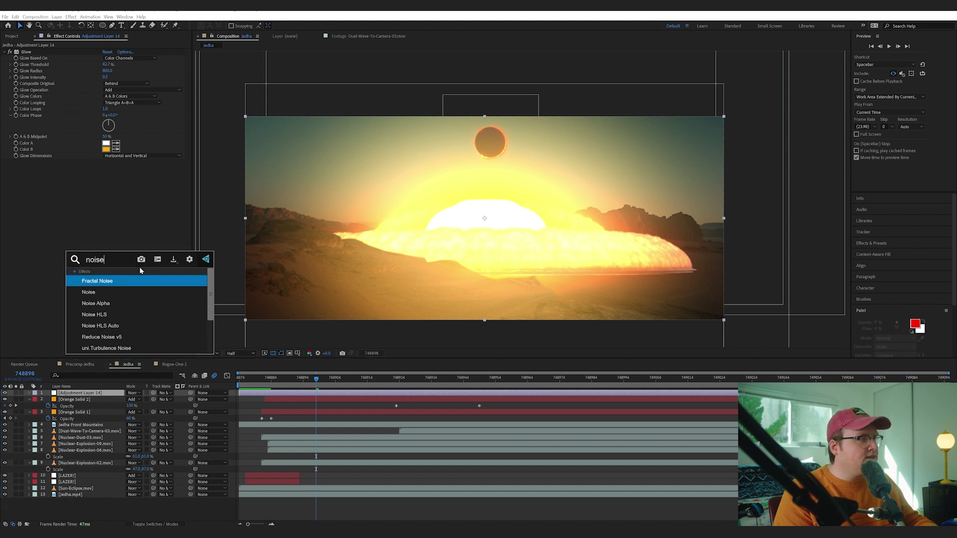
key("Down")
key("Down")
key("Down")
key("Down")
key("Return")
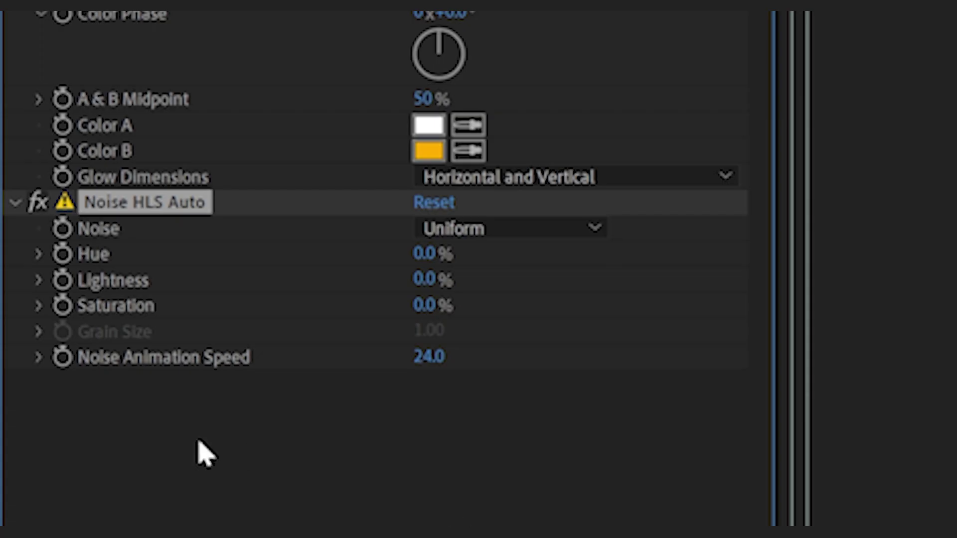
- Set the noise Lightness to 2% and inspect the grain up close across the explosion and sky
left_click(436, 281)
type("2")
key("Return")
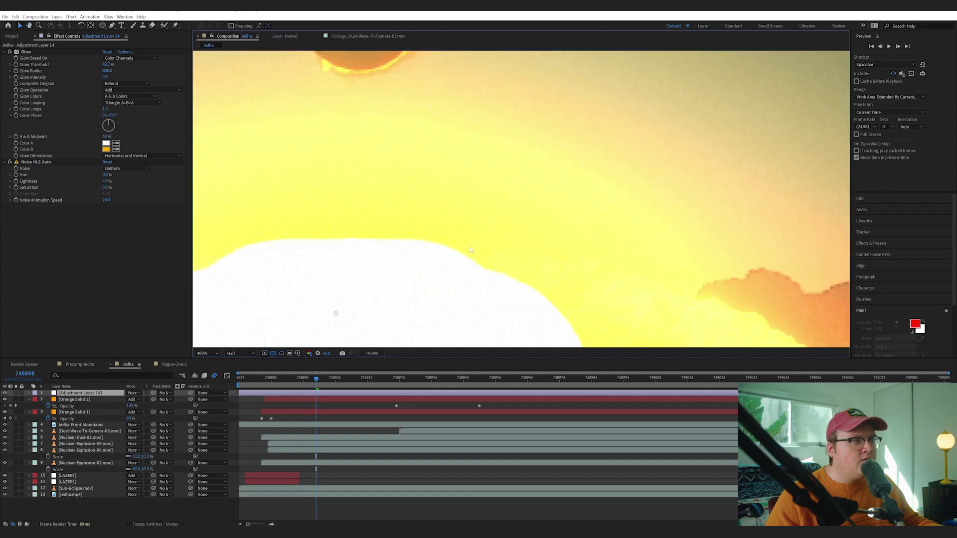
left_click_drag(452, 276, 593, 179)
left_click_drag(397, 239, 520, 218)
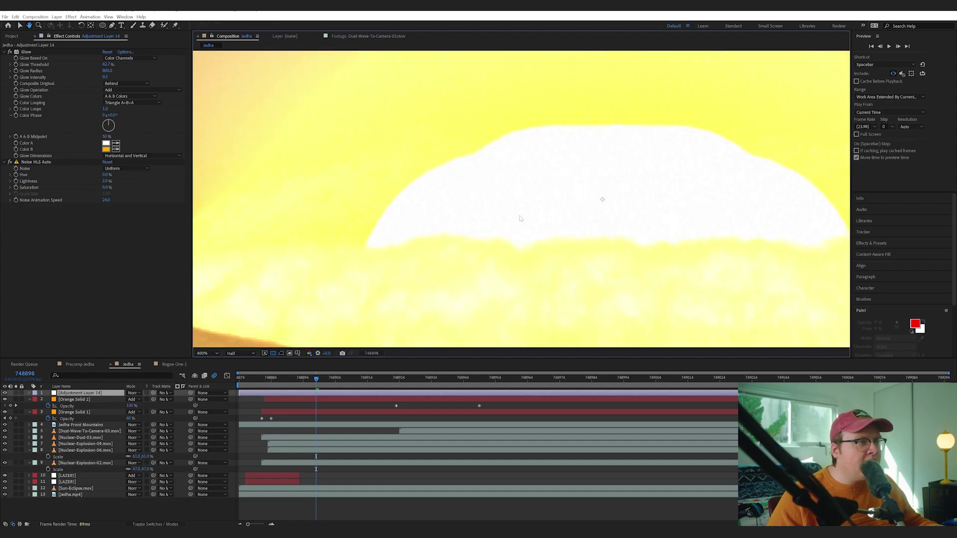
left_click_drag(389, 184, 551, 334)
left_click_drag(224, 150, 489, 97)
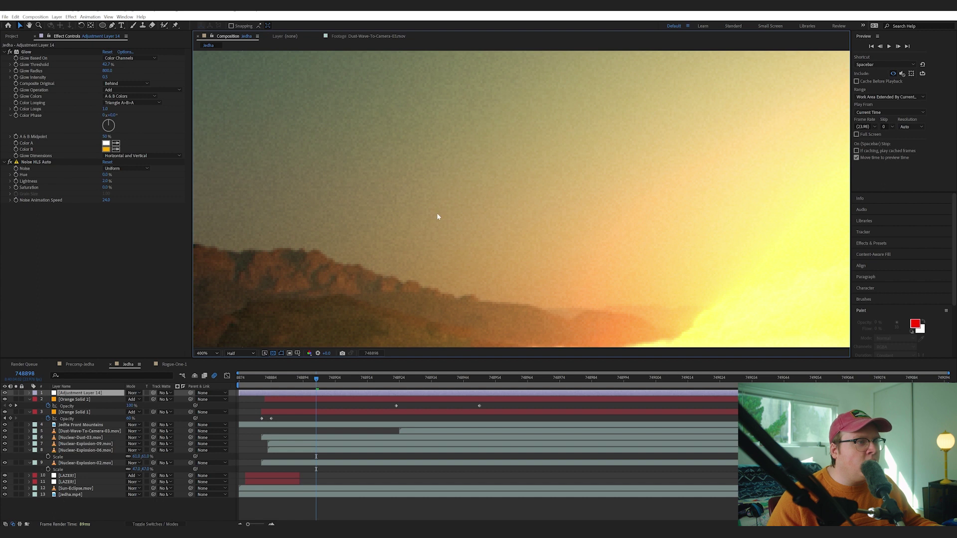
scroll(438, 216, "down", 1)
left_click_drag(544, 243, 319, 189)
scroll(448, 220, "down", 1)
left_click_drag(647, 268, 622, 268)
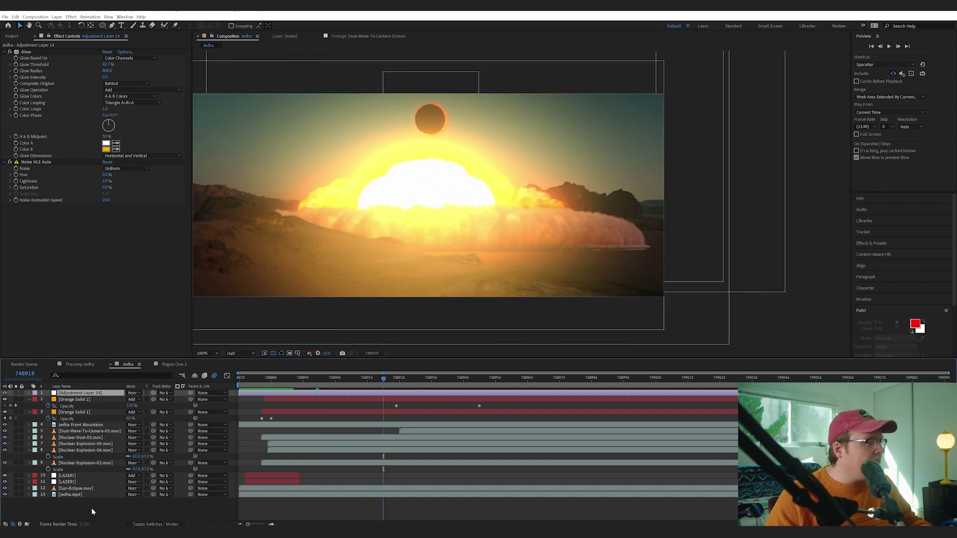
- Pre-compose all layers of the Jedha composition into one named Jedha Explosion
left_click_drag(92, 508, 87, 394)
right_click(87, 393)
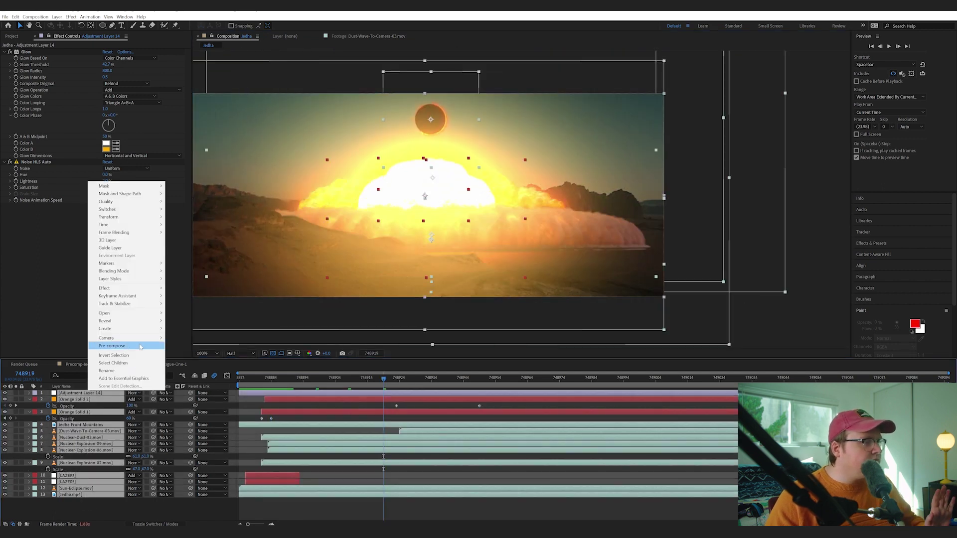
left_click(99, 340)
type("Jedha Explosion")
key("Return")
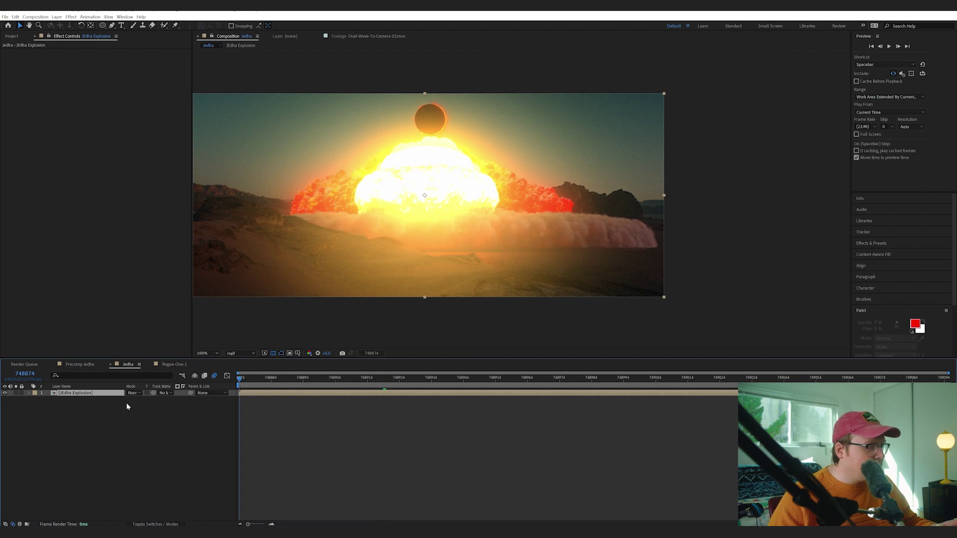
- Scale the Jedha Explosion layer up to 104% so it extends past the frame edges
left_click(149, 400)
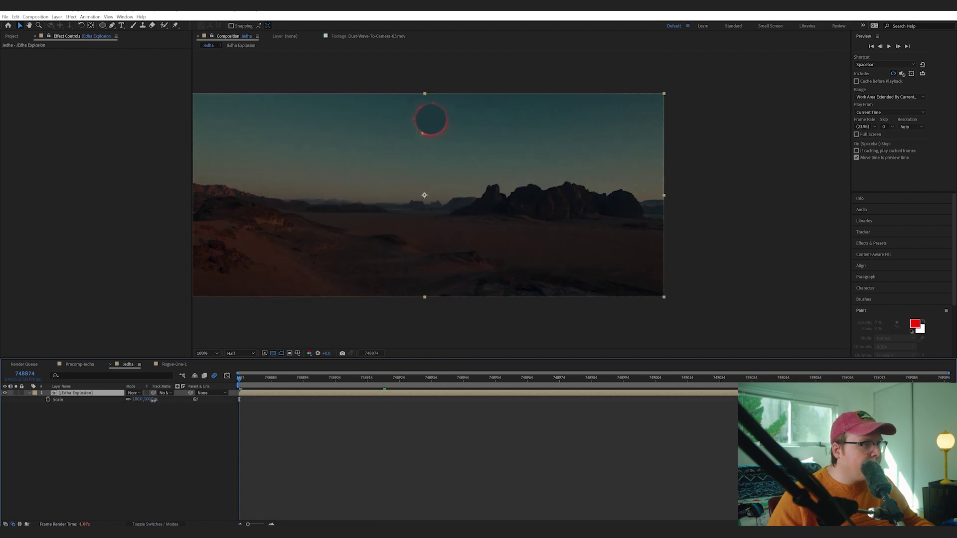
left_click_drag(154, 401, 155, 401)
left_click_drag(477, 232, 518, 251)
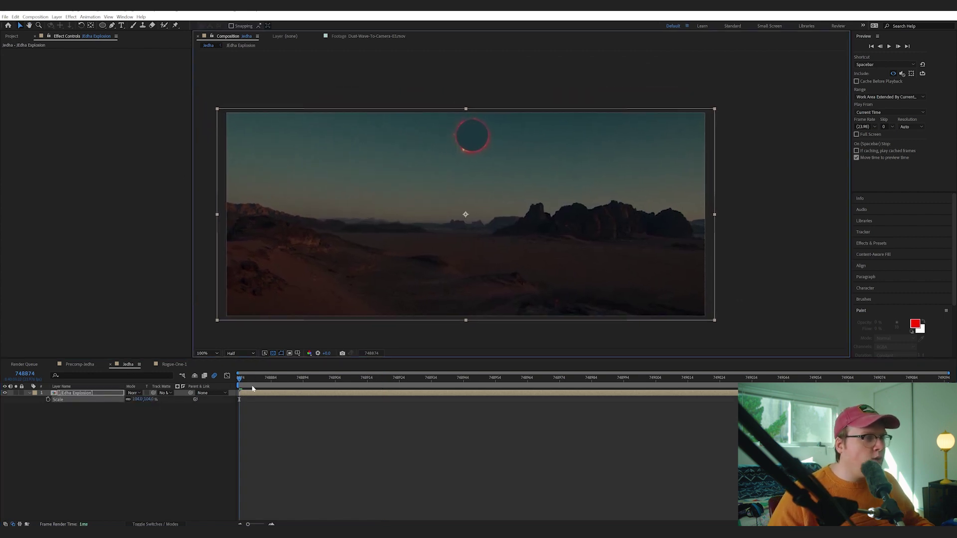
- Start a camera shake on the Jedha Explosion layer with position keyframes from frame 748883 to 748890, nudging it slightly at each
left_click_drag(253, 388, 268, 388)
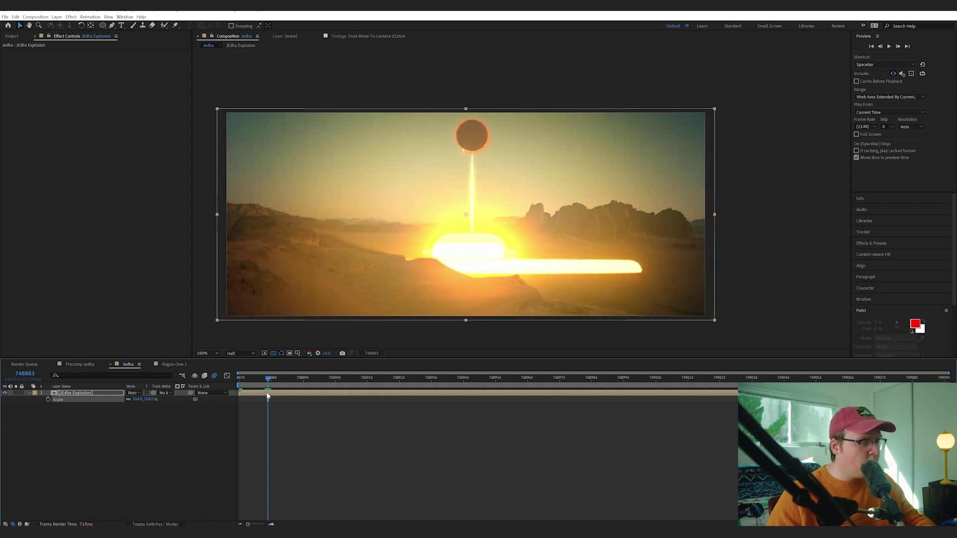
key("p")
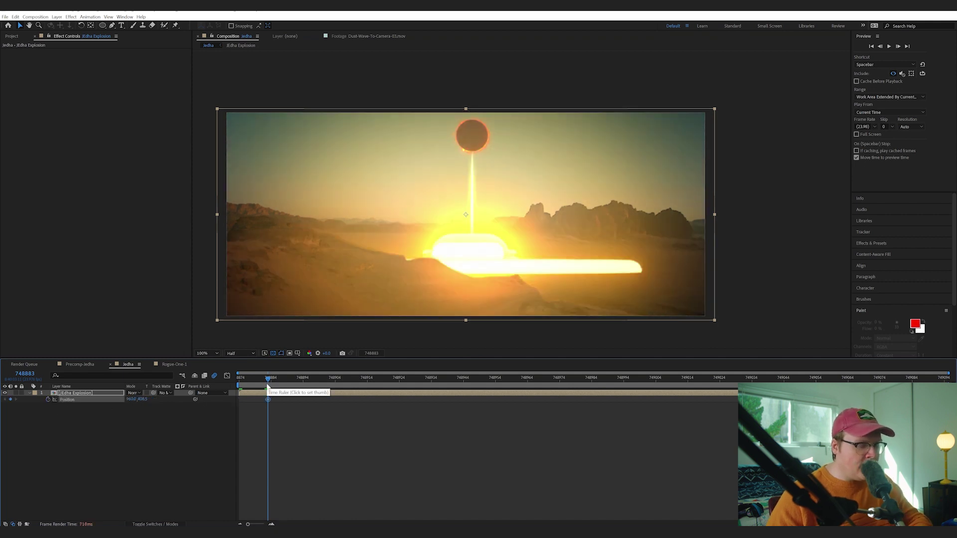
left_click(900, 46)
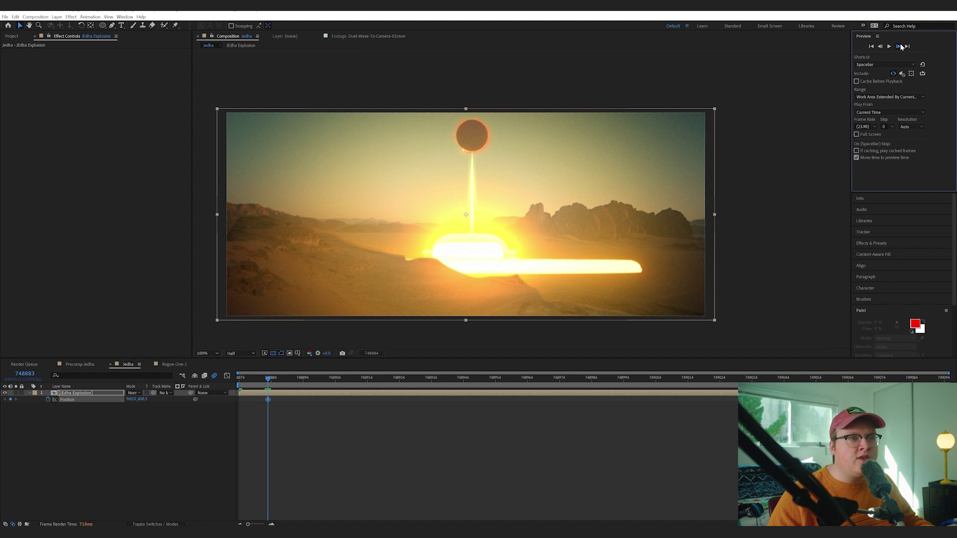
key("Right")
key("Right")
key("Right")
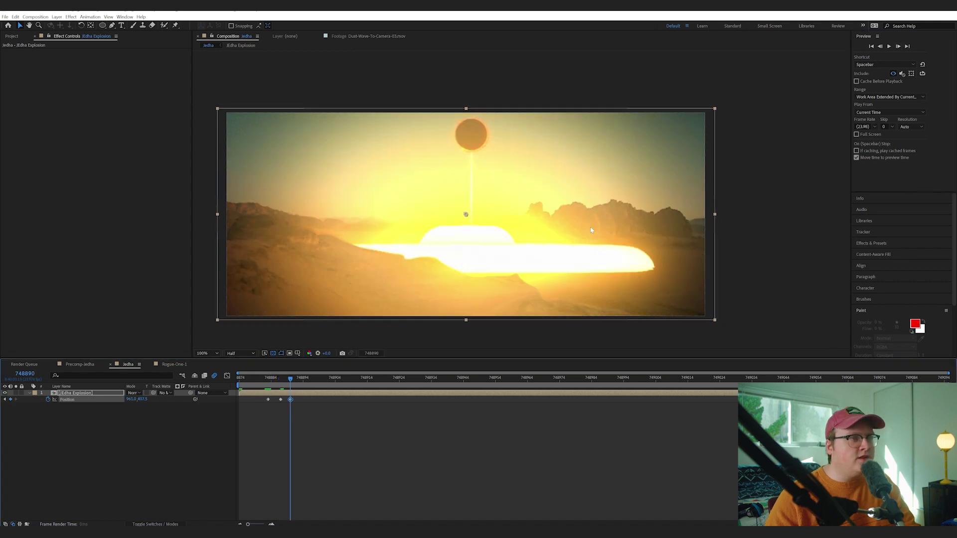
key("Down")
key("Down")
key("Down")
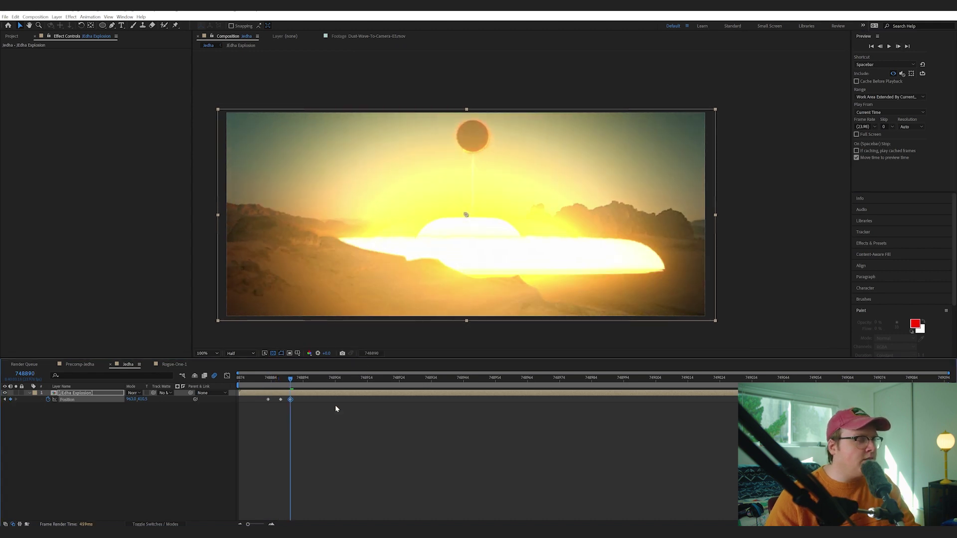
- Continue the shake with a position keyframe at frame 748894, nudging the layer left and up
left_click(304, 379)
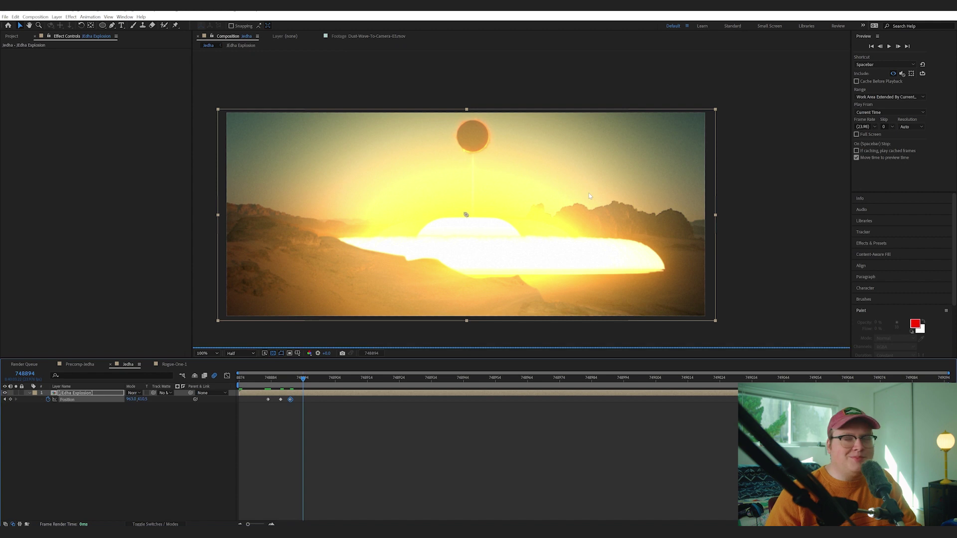
key("Left")
key("Left")
key("Left")
key("Left")
key("Up")
key("Up")
key("Up")
key("Up")
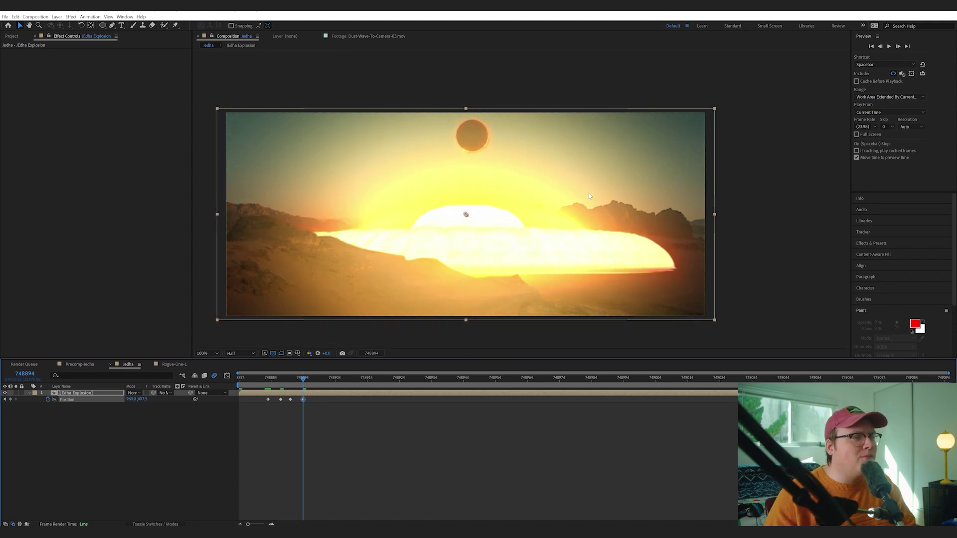
key("Left")
key("Left")
key("Left")
key("Left")
key("Left")
key("Up")
key("Up")
key("Up")
key("Up")
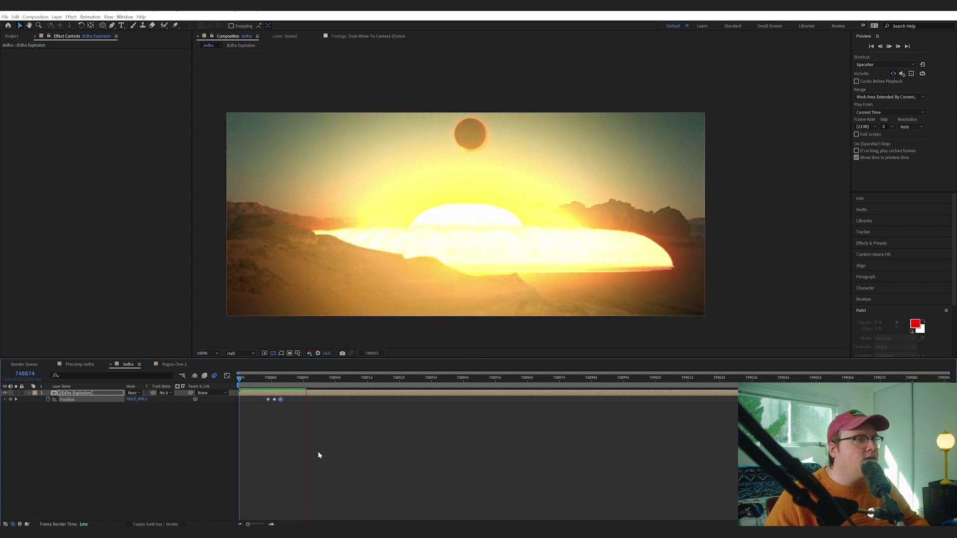
- Create a composition from OTS Green Screen_Shot2.mov and view the Krennic Jedha destruction still as reference
key("F4")
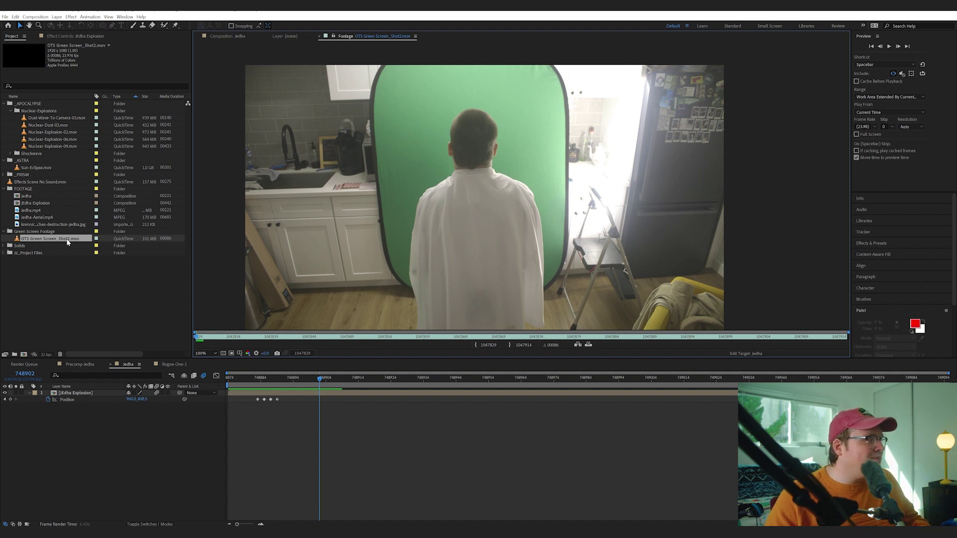
left_click_drag(68, 242, 23, 355)
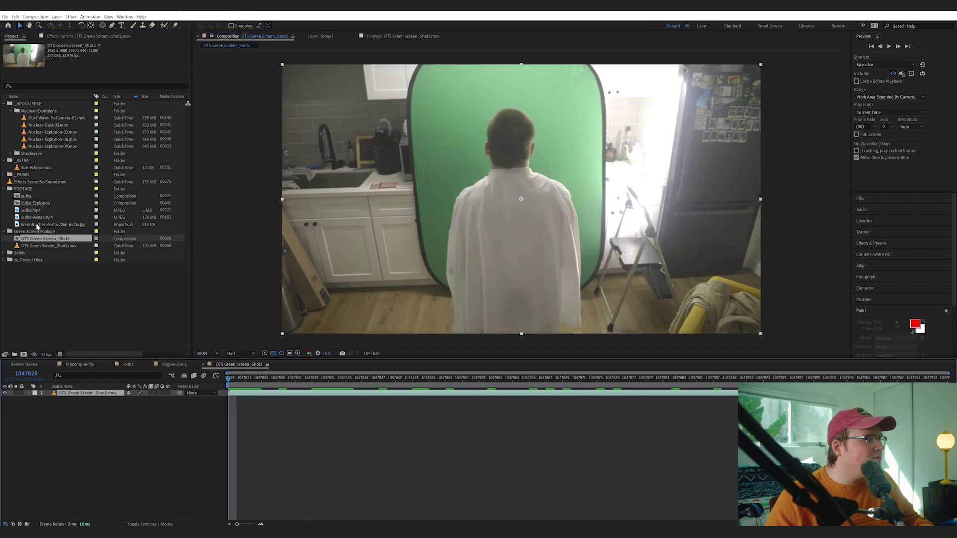
double_click(38, 225)
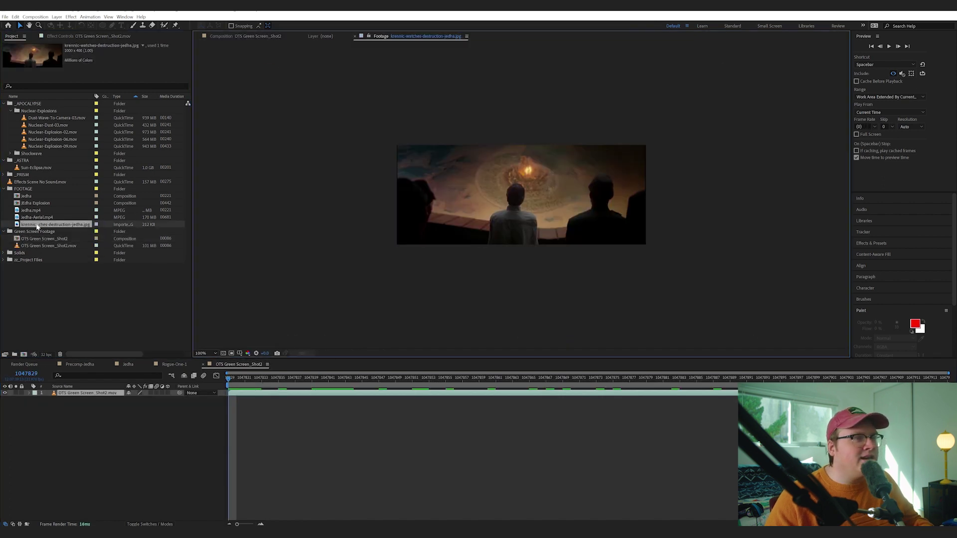
scroll(574, 178, "up", 1)
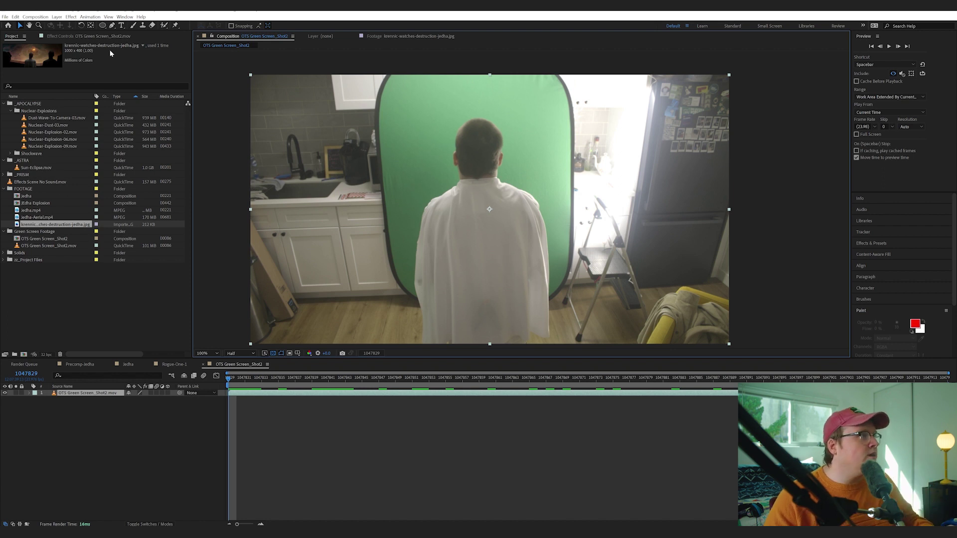
- Mask loosely around the person in the green screen shot with the Pen tool, starting at the cape's lower edge
left_click(119, 36)
left_click(113, 25)
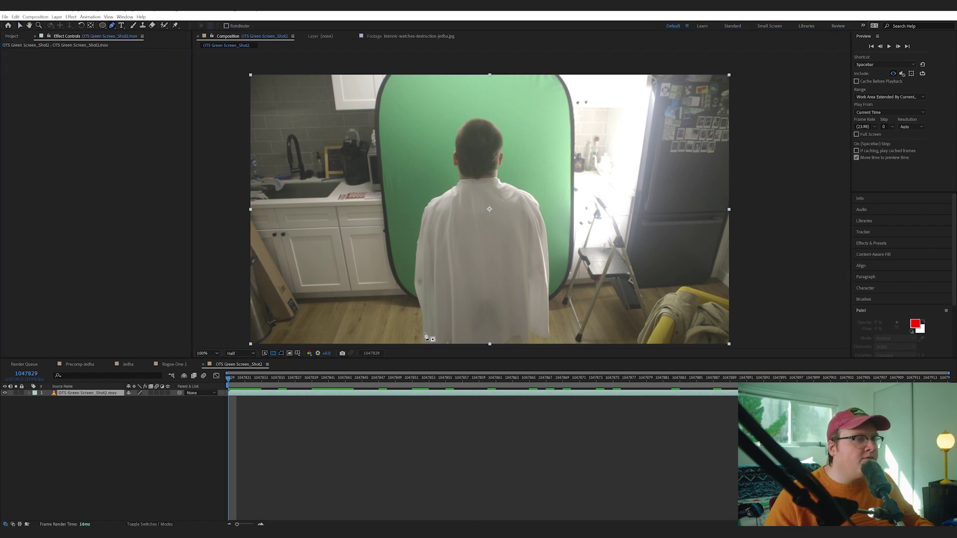
left_click_drag(427, 335, 549, 117)
scroll(459, 257, "up", 2)
left_click_drag(471, 278, 547, 197)
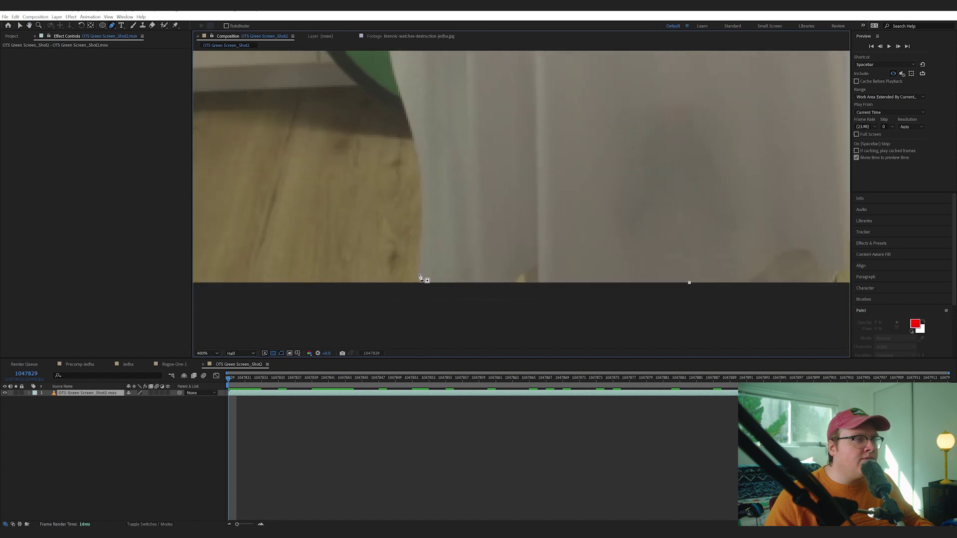
left_click(420, 279)
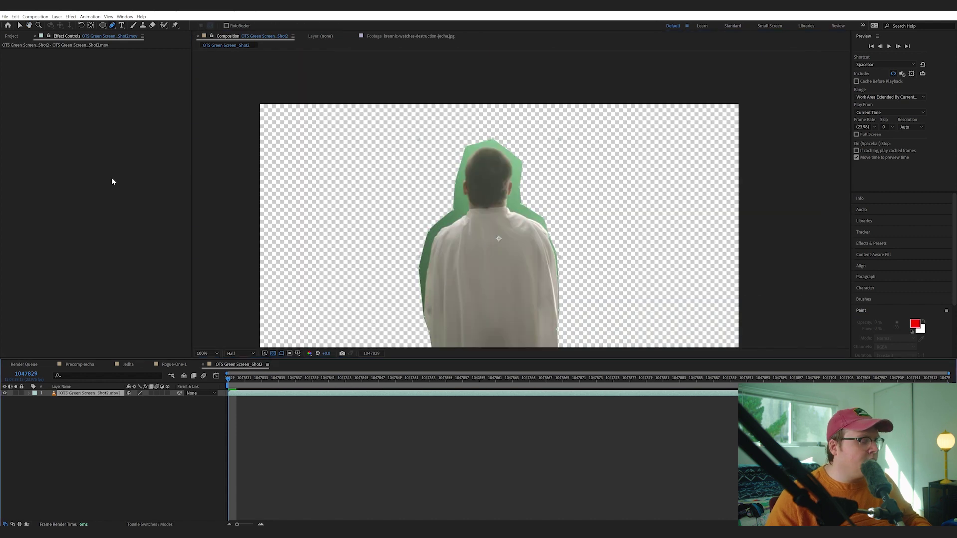
- Apply Keylight to the masked footage with the green backdrop as Screen Colour and view the Screen Matte
key("ctrl+space")
type("key")
key("Return")
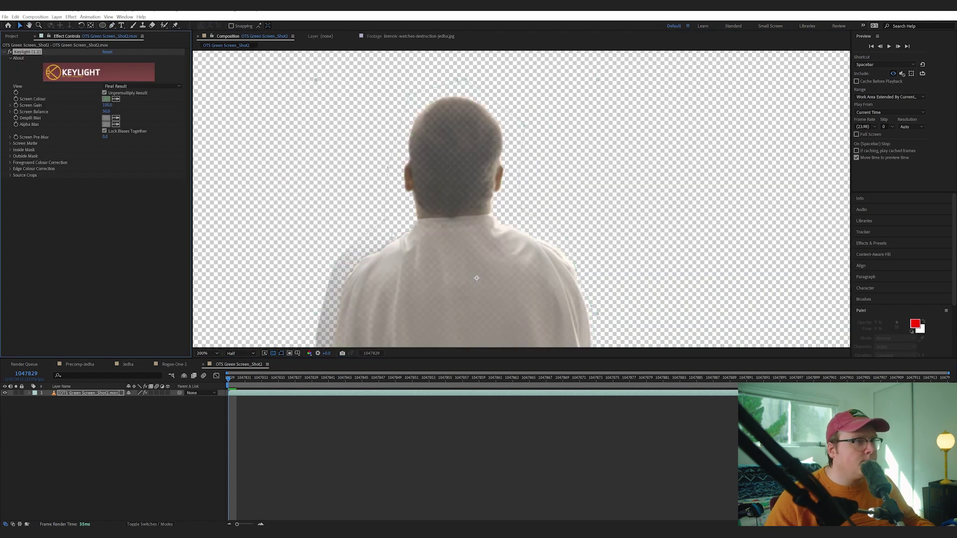
left_click(107, 85)
left_click(562, 273)
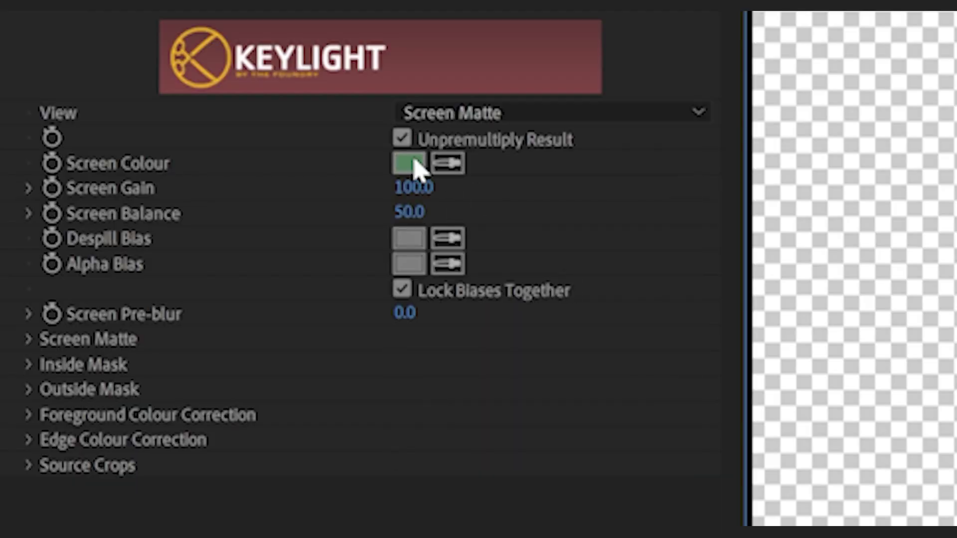
left_click(410, 162)
left_click(272, 393)
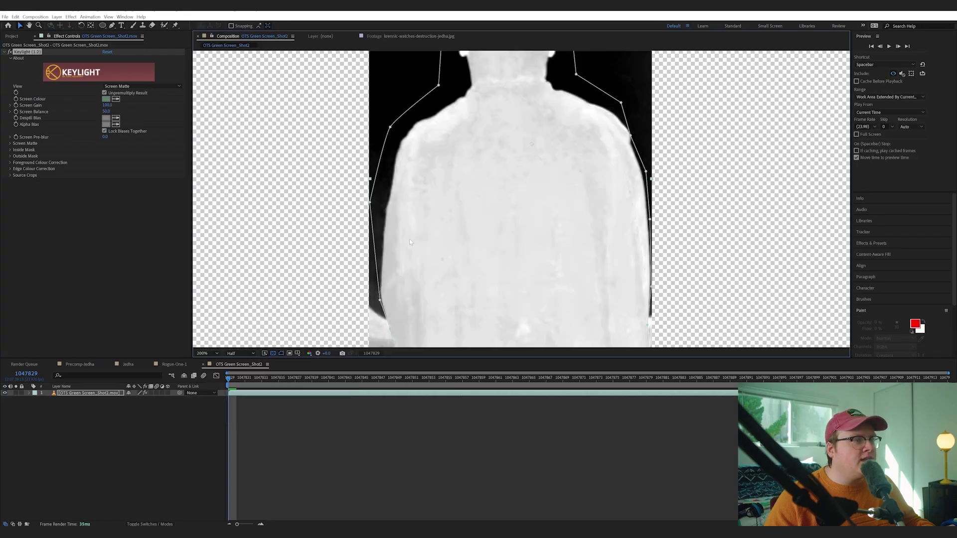
- Set Keylight's Clip Black to 6 and Clip White to 74, and switch its view to Intermediate Result
left_click(11, 145)
left_click_drag(107, 156, 106, 156)
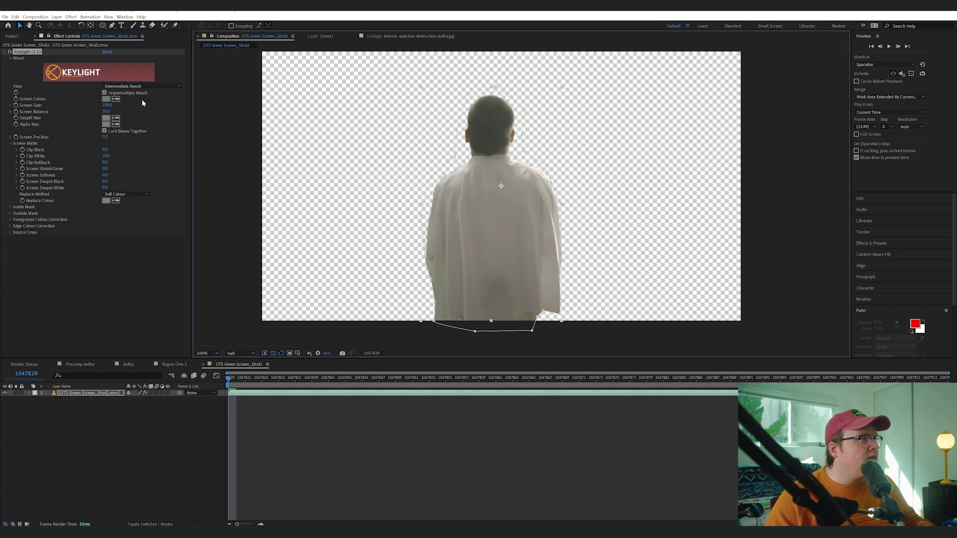
left_click(157, 87)
left_click(134, 287)
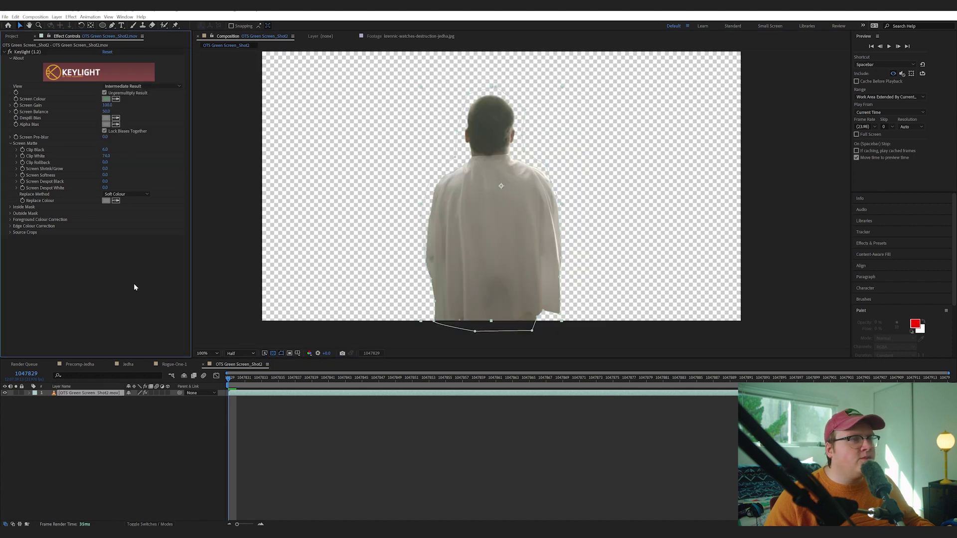
- Add the Key Cleaner effect after Keylight on the green screen layer and check the keyed edges
left_click(174, 438)
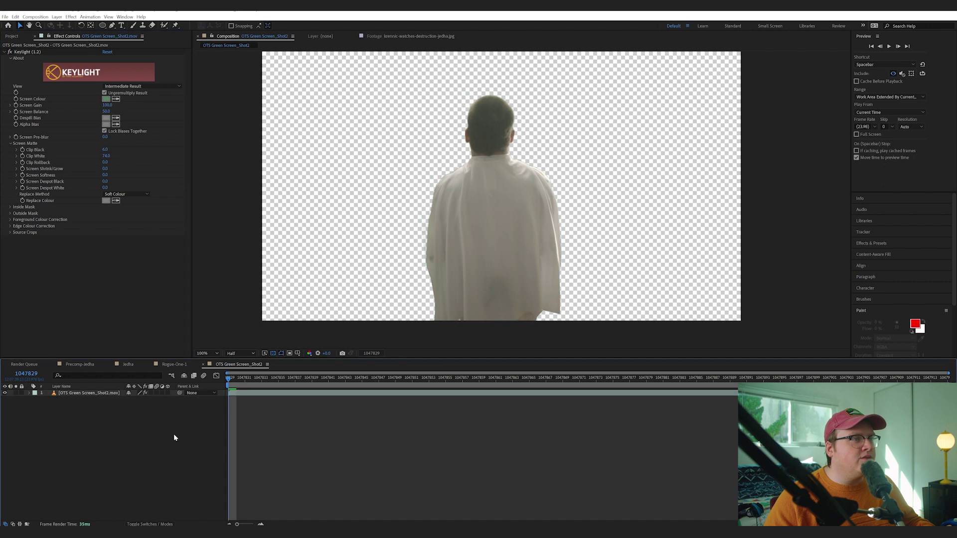
left_click(106, 267)
key("ctrl+space")
key("Escape")
key("e")
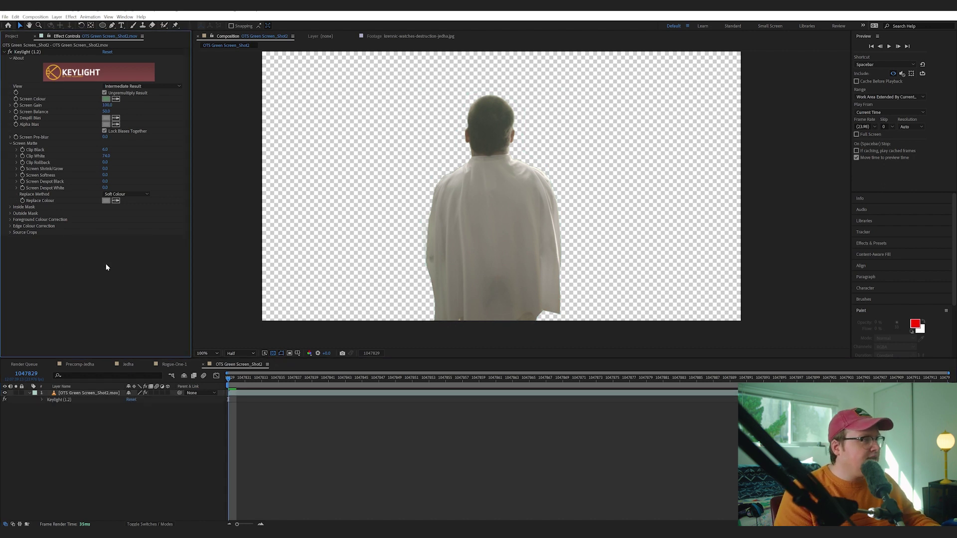
left_click_drag(477, 159, 472, 203)
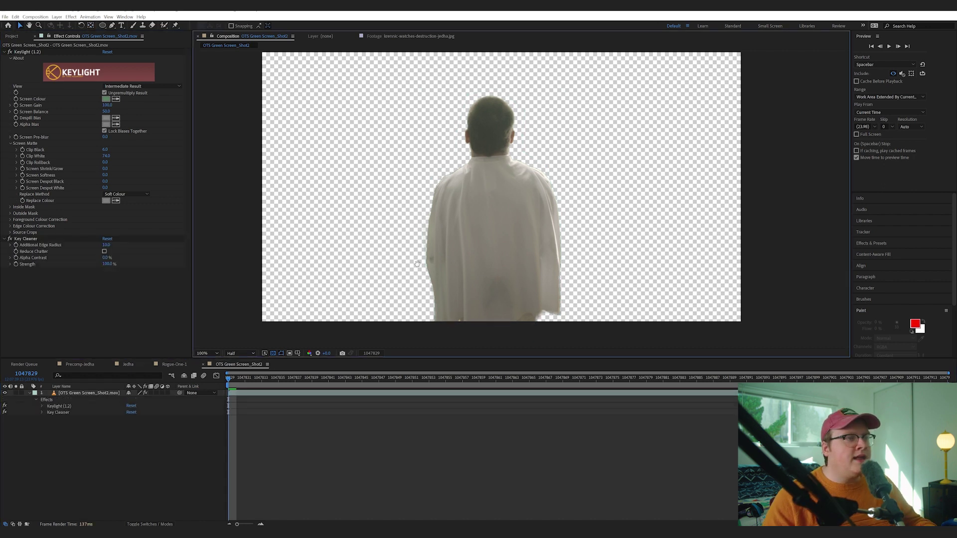
- Inspect the keyed figure's head, collar and shoulder edges up close against the transparent background
scroll(472, 204, "up", 2)
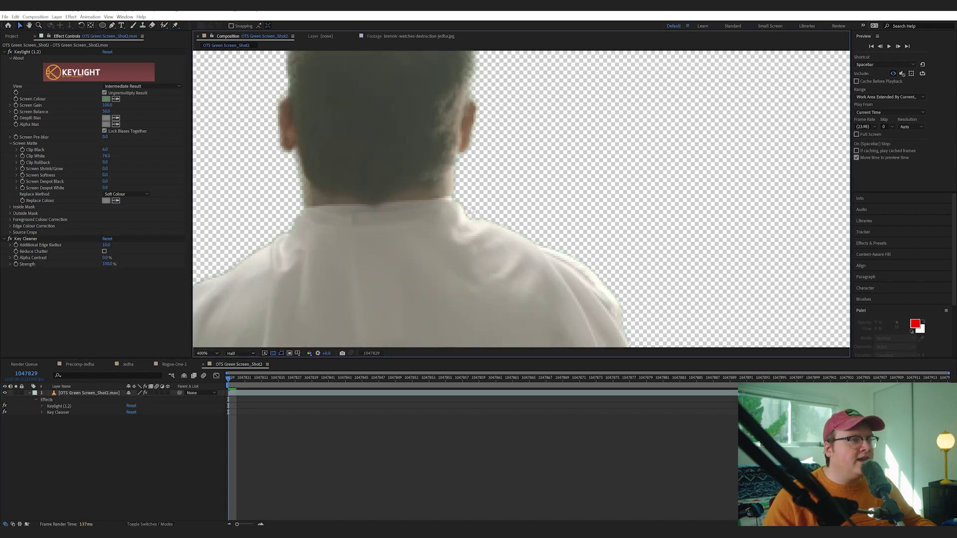
scroll(471, 211, "down", 2)
left_click_drag(412, 205, 459, 180)
left_click(130, 293)
key("ctrl+space")
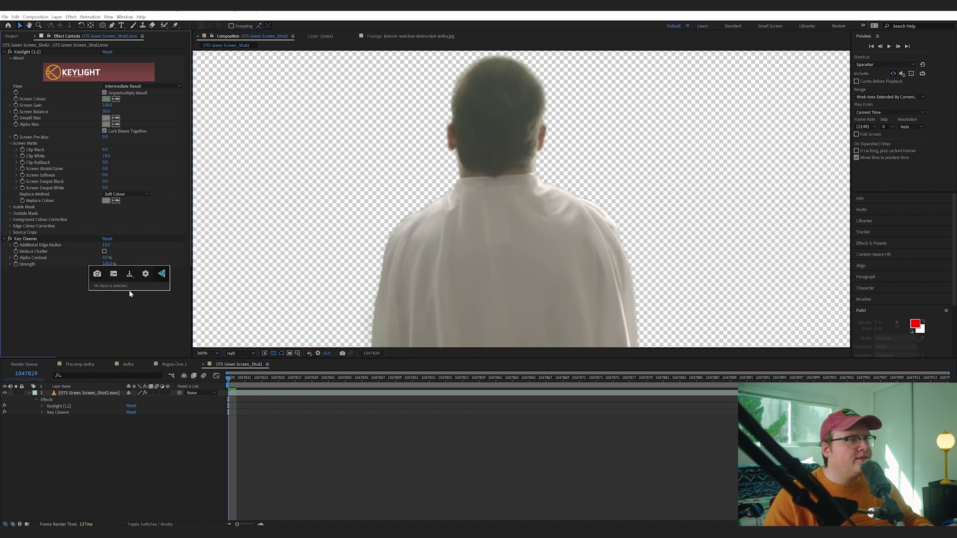
key("Escape")
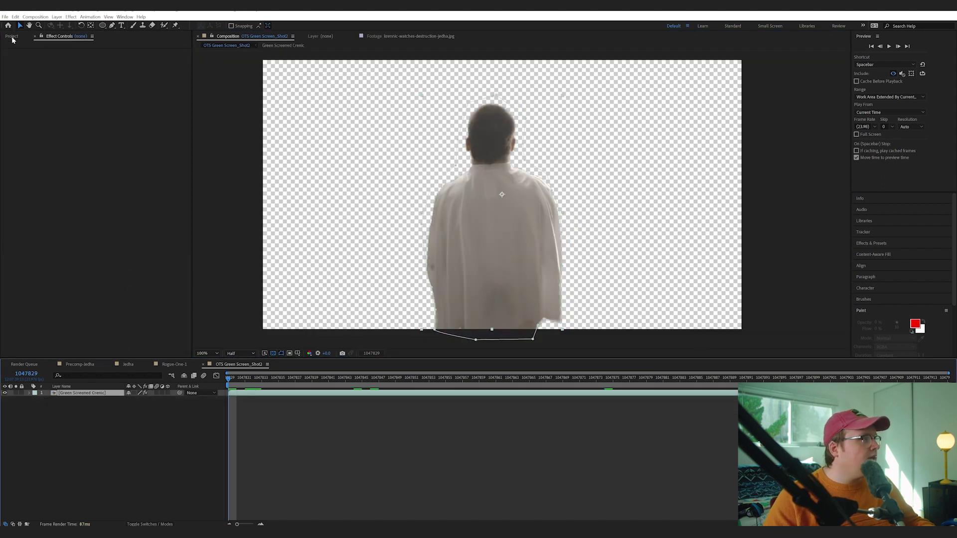
- Open the reference still of Krennic watching the destruction of Jedha from the project footage
left_click(11, 37)
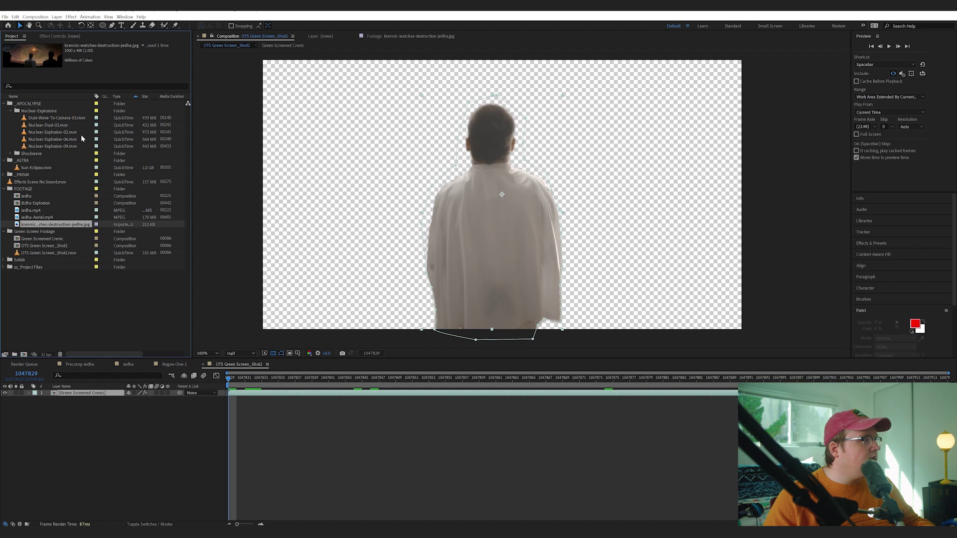
double_click(47, 225)
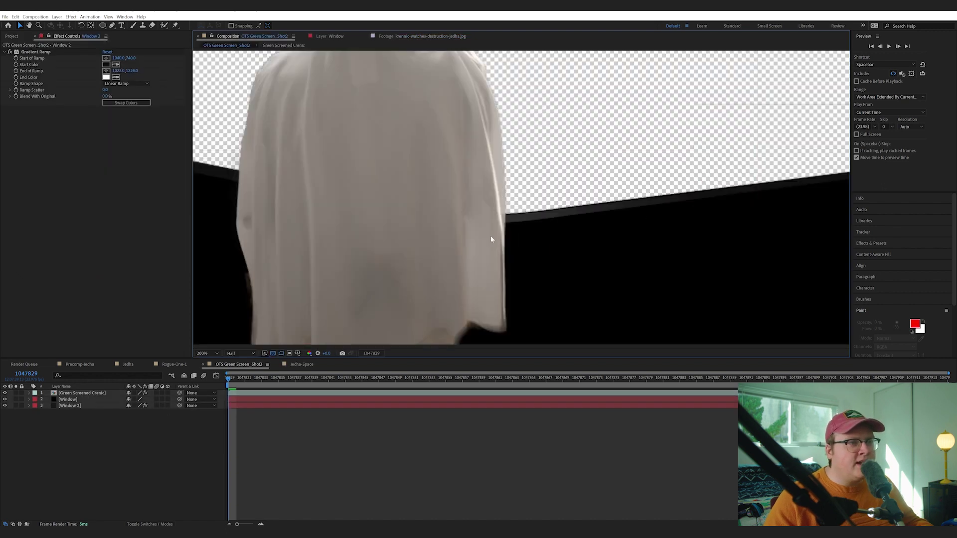
- Examine the two black window shapes behind the figure and the Gradient Ramp on Window 2's upper rim
left_click_drag(491, 240, 659, 306)
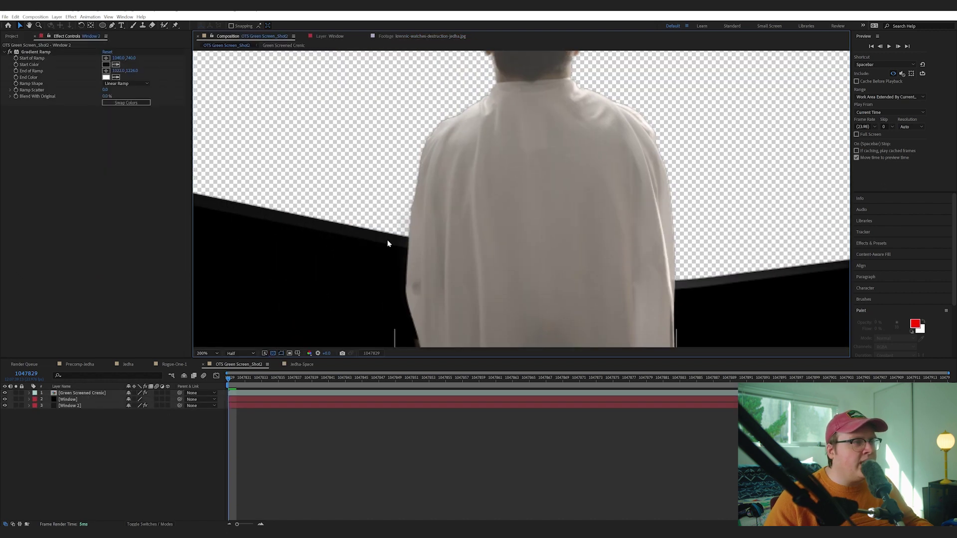
left_click_drag(291, 233, 392, 204)
scroll(626, 256, "down", 1)
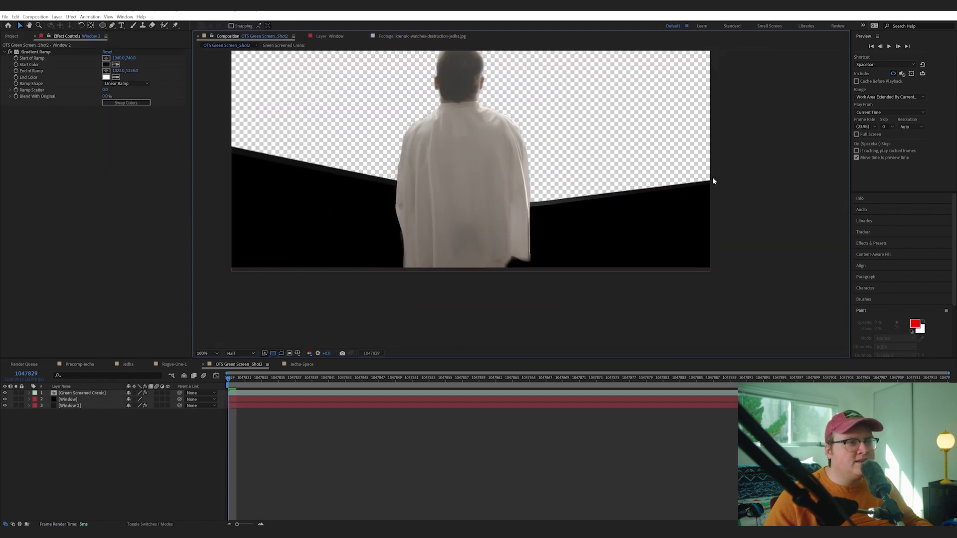
scroll(577, 250, "up", 4)
left_click_drag(551, 313, 535, 226)
left_click(71, 400)
left_click(76, 405)
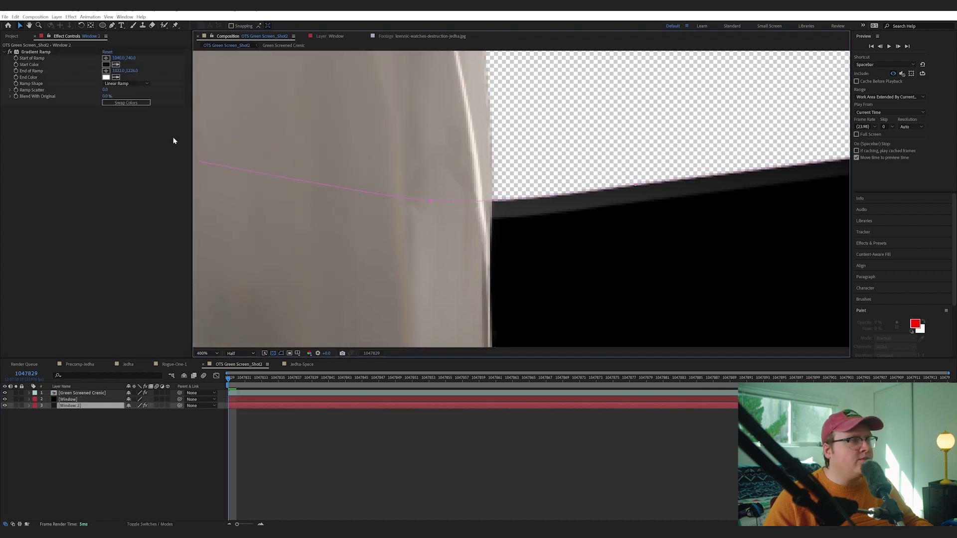
left_click(11, 54)
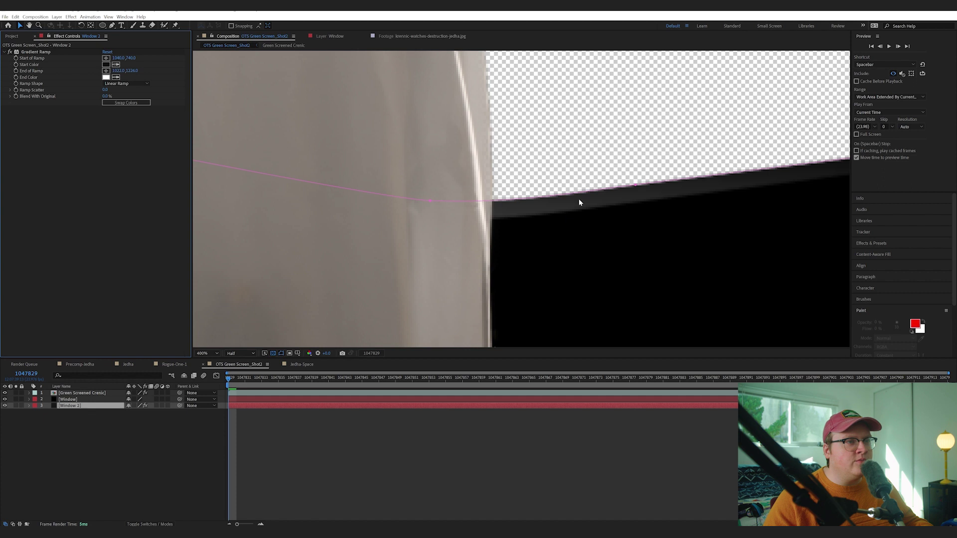
scroll(581, 204, "down", 2)
scroll(594, 207, "down", 2)
- Move the keyed figure lower in the frame and scale it down to 64%
left_click(113, 393)
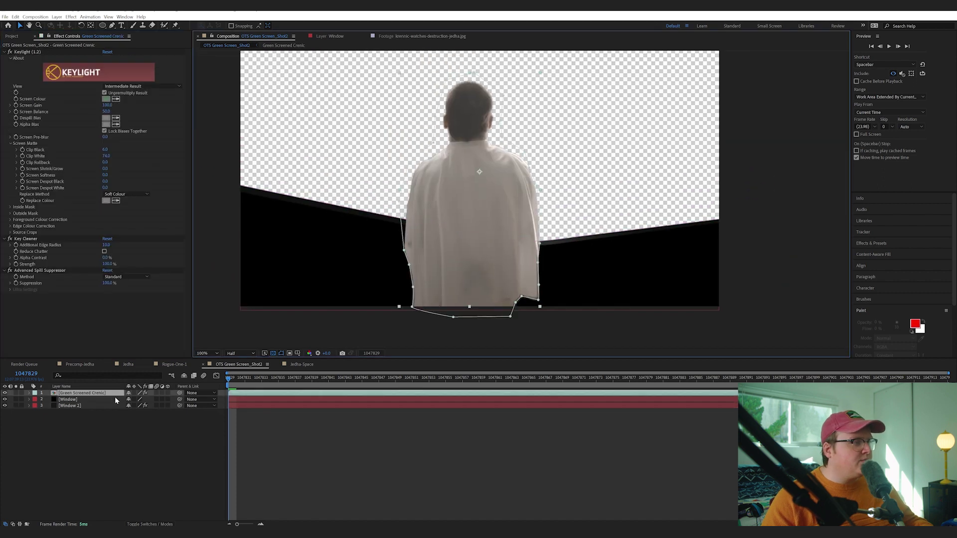
left_click_drag(481, 236, 507, 284)
key("s")
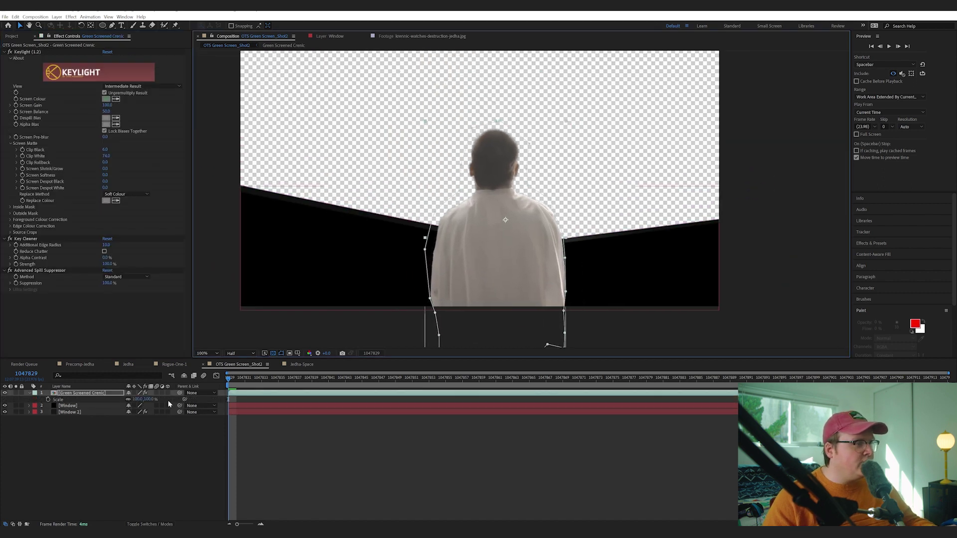
left_click_drag(149, 399, 140, 399)
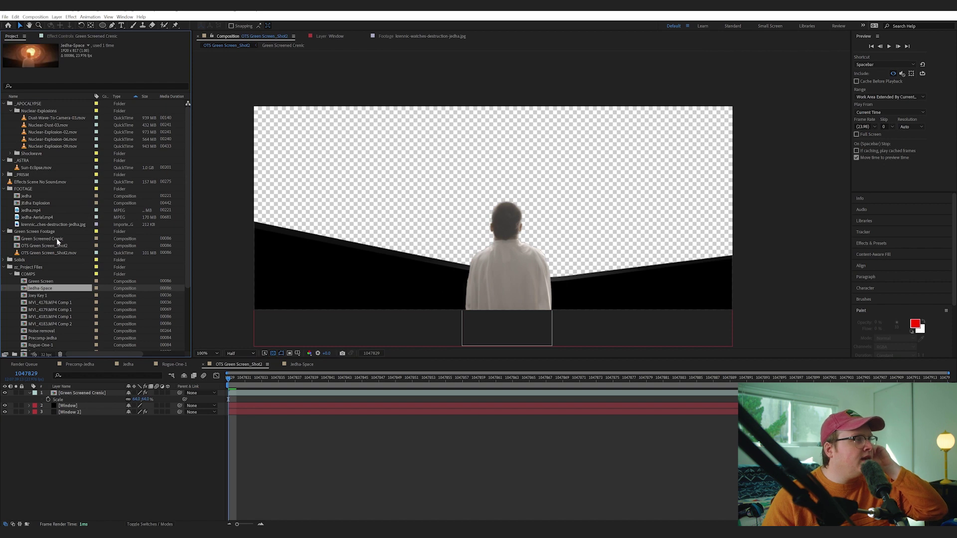
- Place Jedha-Aerial.mp4 beneath the window layers as the background
left_click(39, 223)
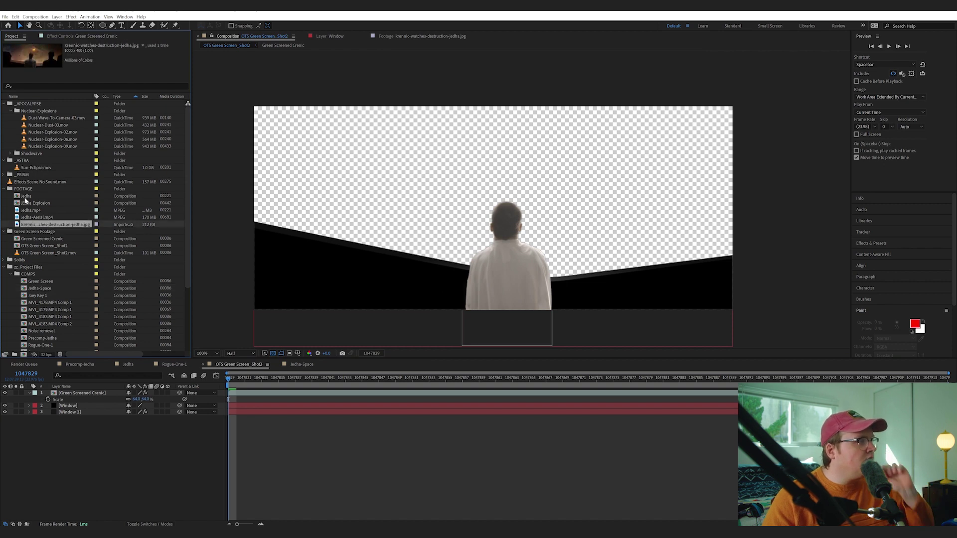
left_click_drag(37, 218, 274, 424)
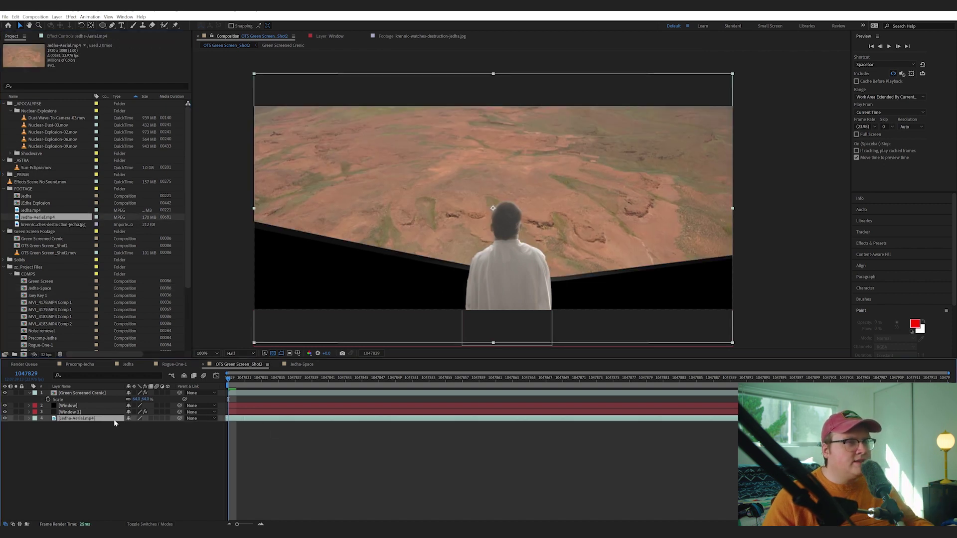
- Apply Lumetri Color to the Jedha aerial layer and set Exposure to -1.7, Contrast to 49 and Saturation to 80
key("ctrl+space")
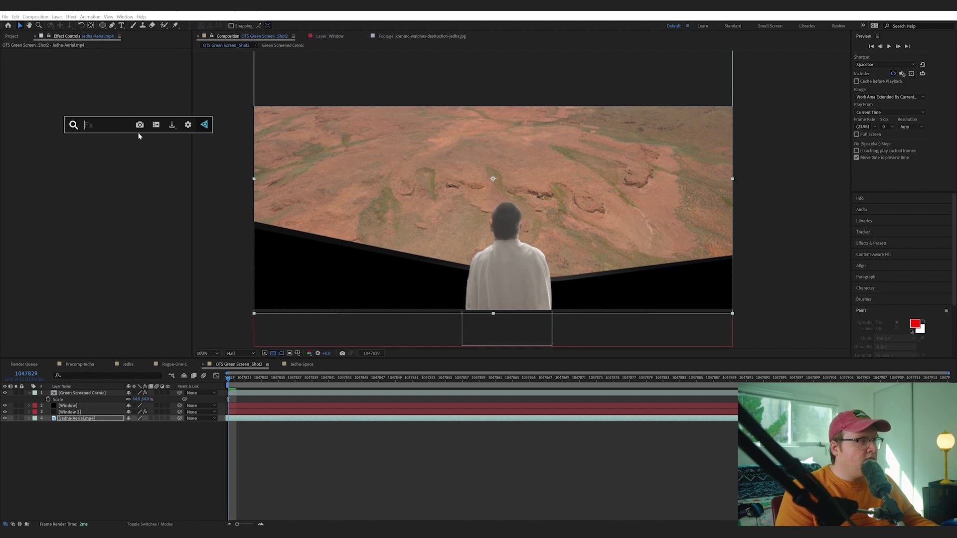
type("l")
key("Return")
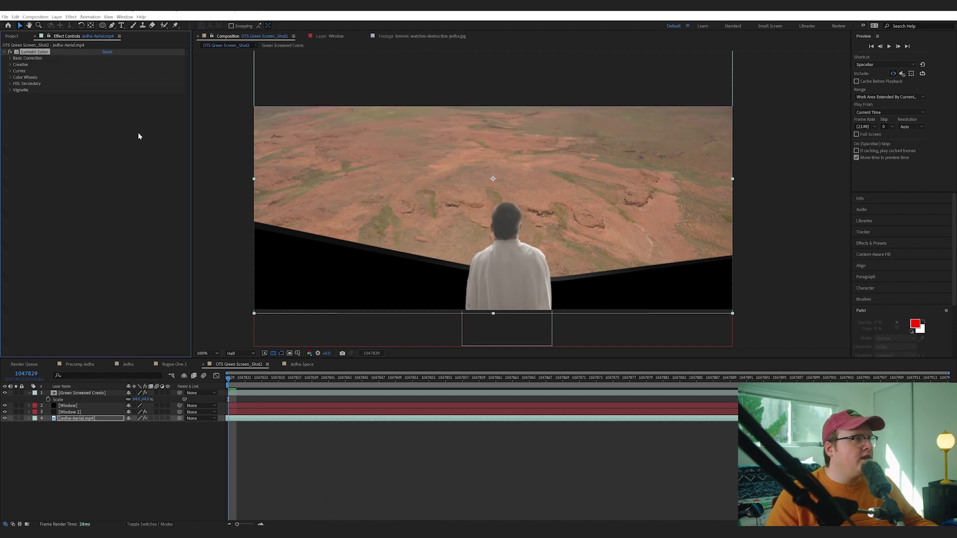
left_click(10, 59)
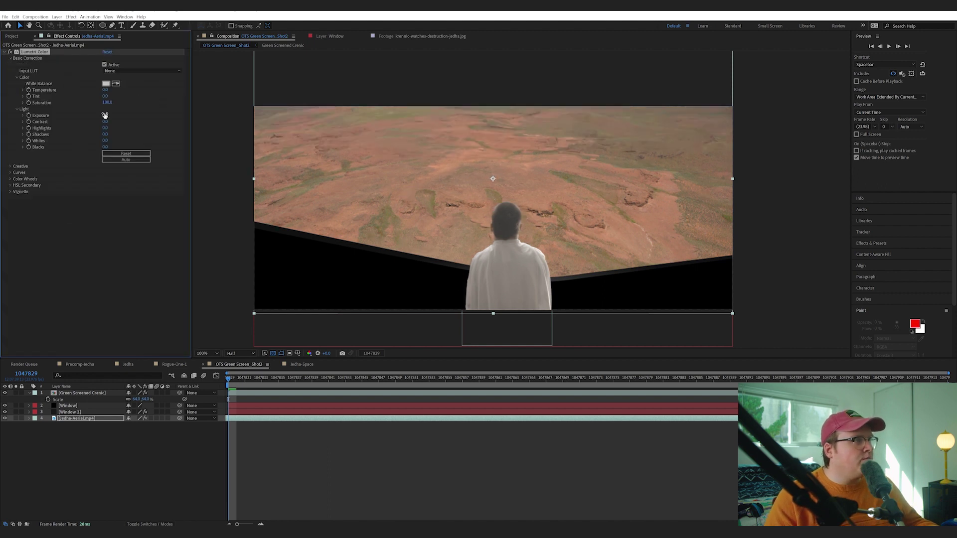
left_click_drag(105, 115, 95, 114)
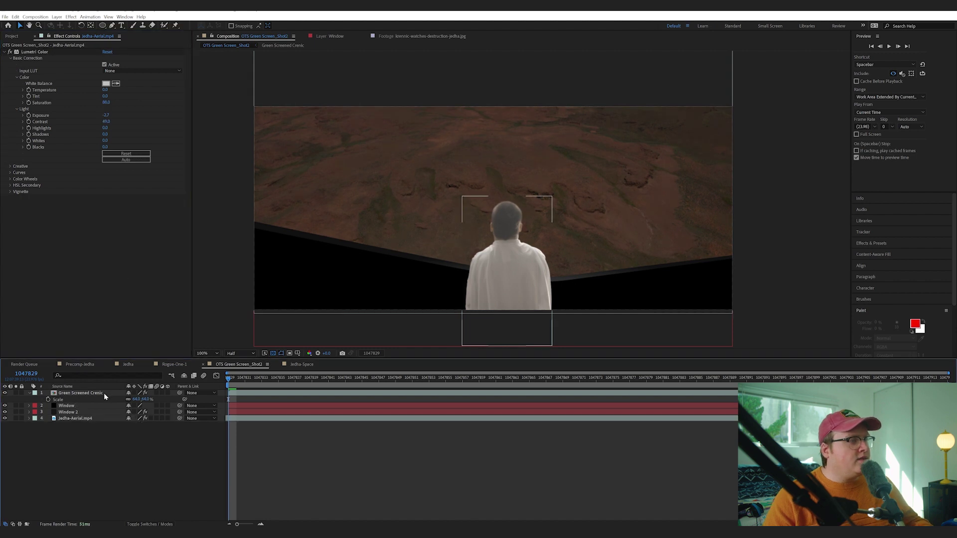
- Apply Lumetri Color to the keyed figure and darken it by lowering the highlight end of the RGB curve
left_click(103, 394)
key("ctrl+space")
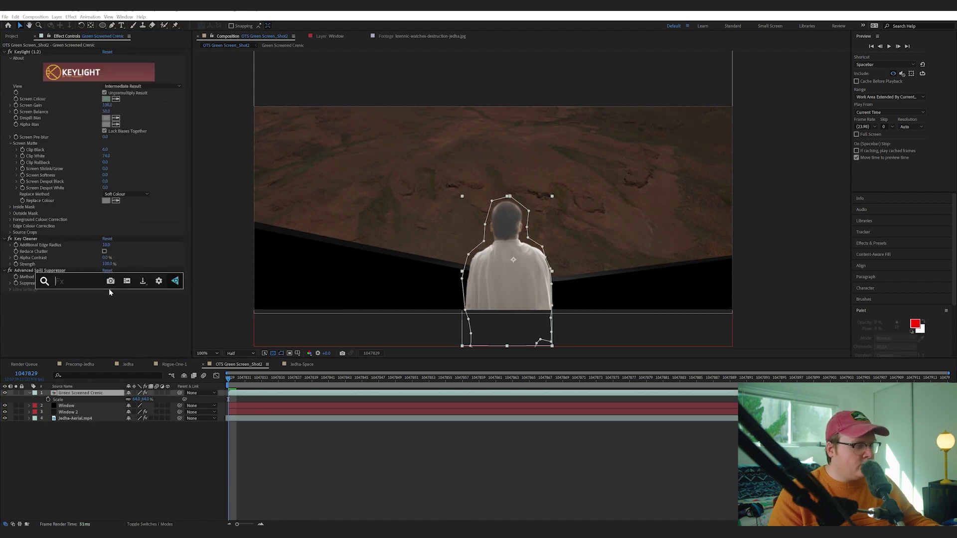
type(";")
key("BackSpace")
type("le")
key("BackSpace")
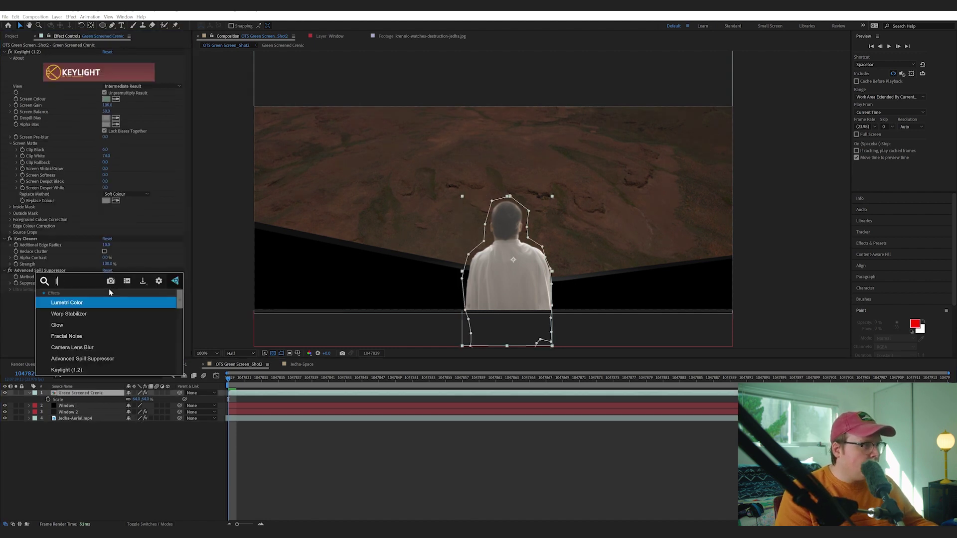
key("Return")
left_click(10, 315)
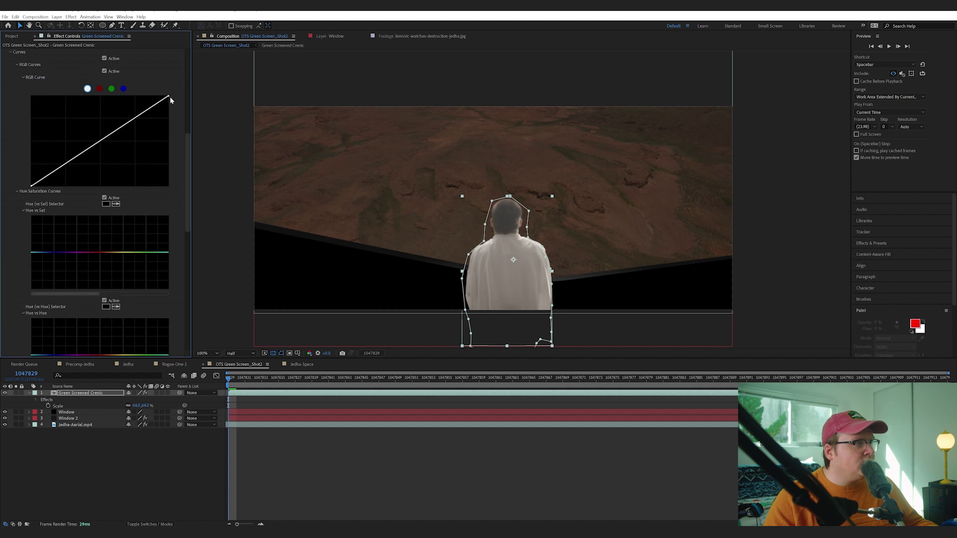
left_click_drag(167, 98, 168, 116)
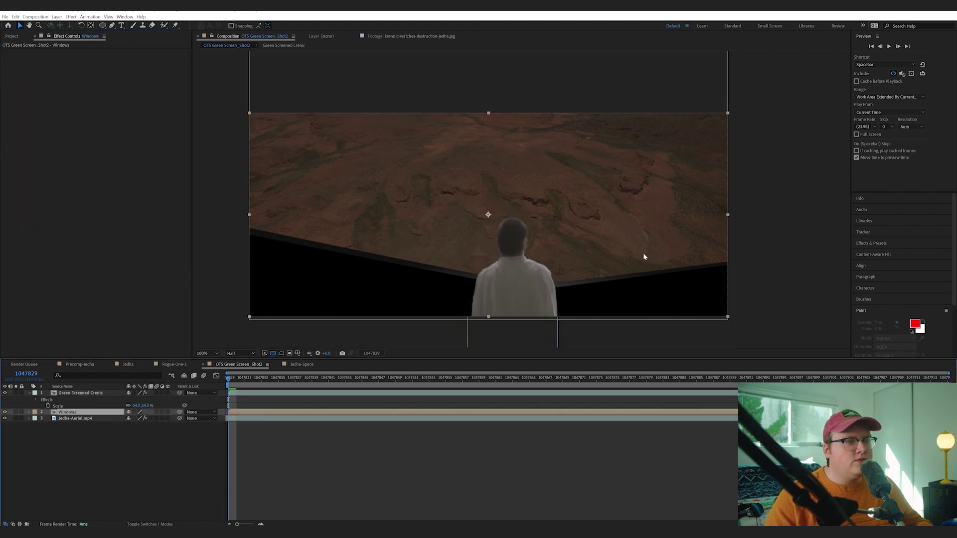
- Apply Camera Lens Blur to the Windows precomp and check the softened rim behind the figure
key("ctrl+space")
type("cam")
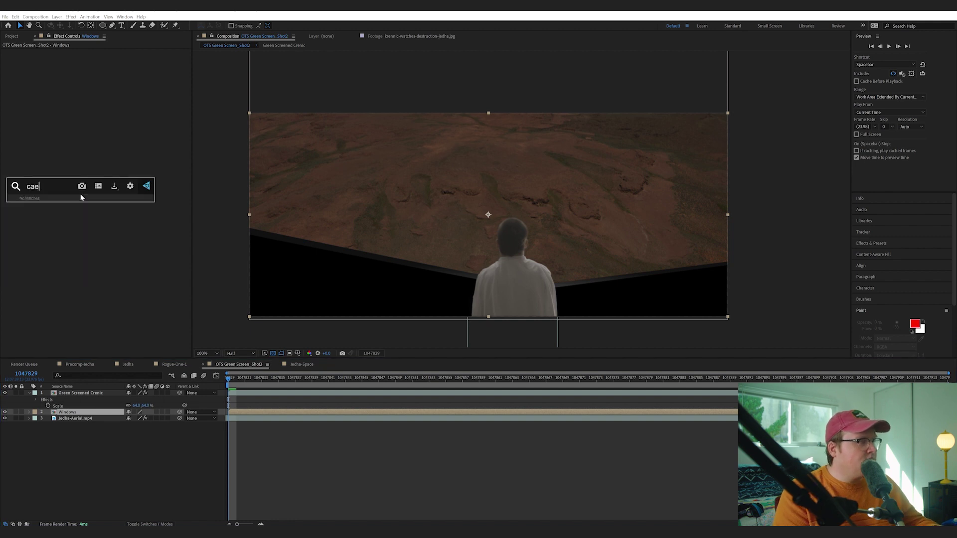
key("Return")
left_click_drag(564, 319, 551, 293)
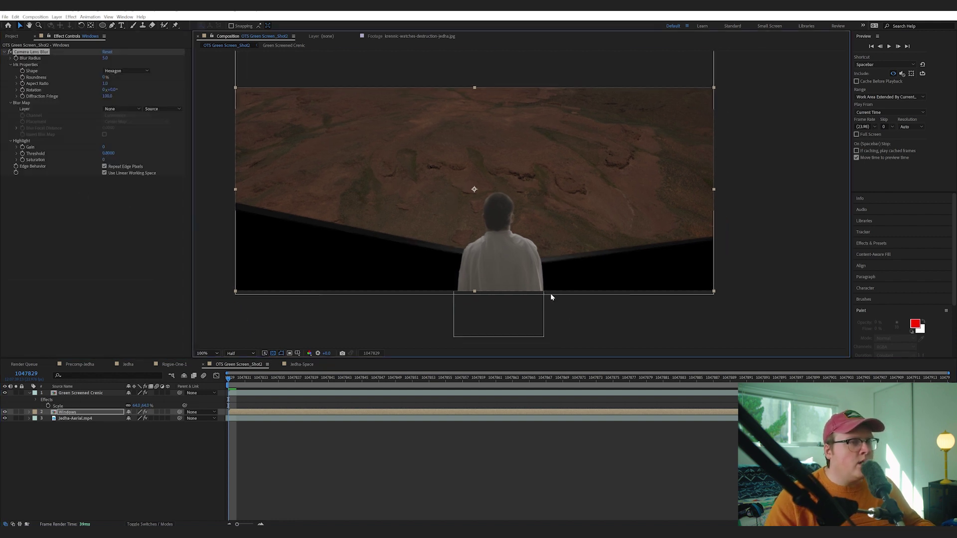
scroll(551, 293, "up", 1)
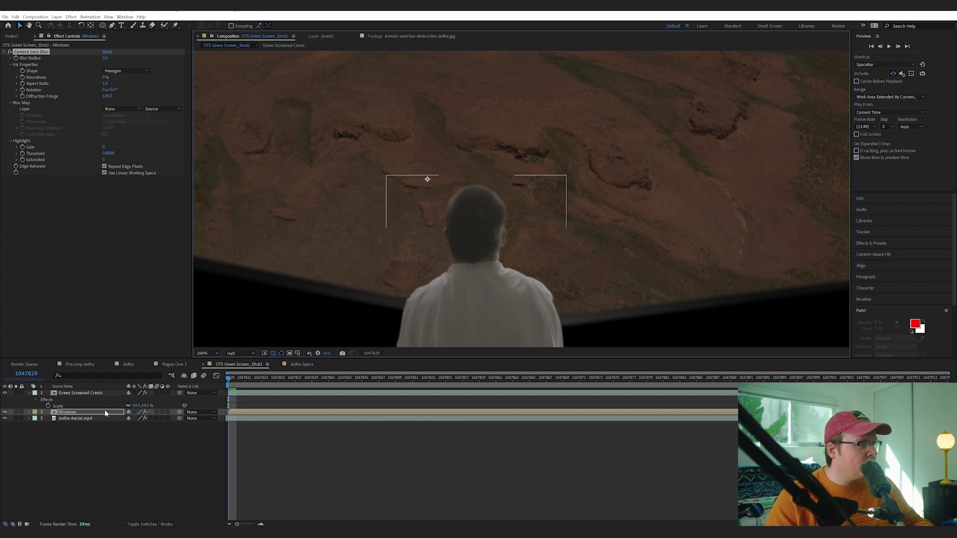
left_click(110, 394)
left_click(167, 491)
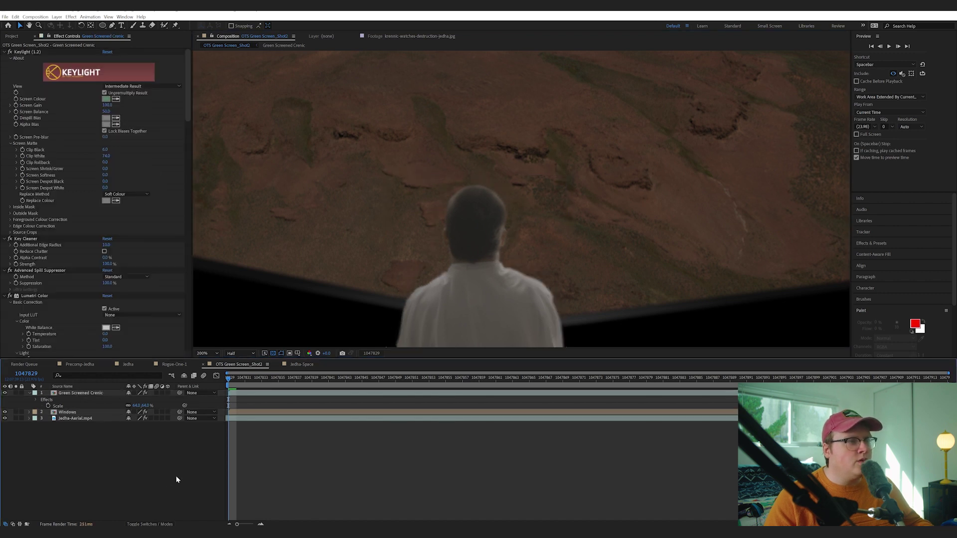
key("comma")
left_click_drag(509, 242, 513, 264)
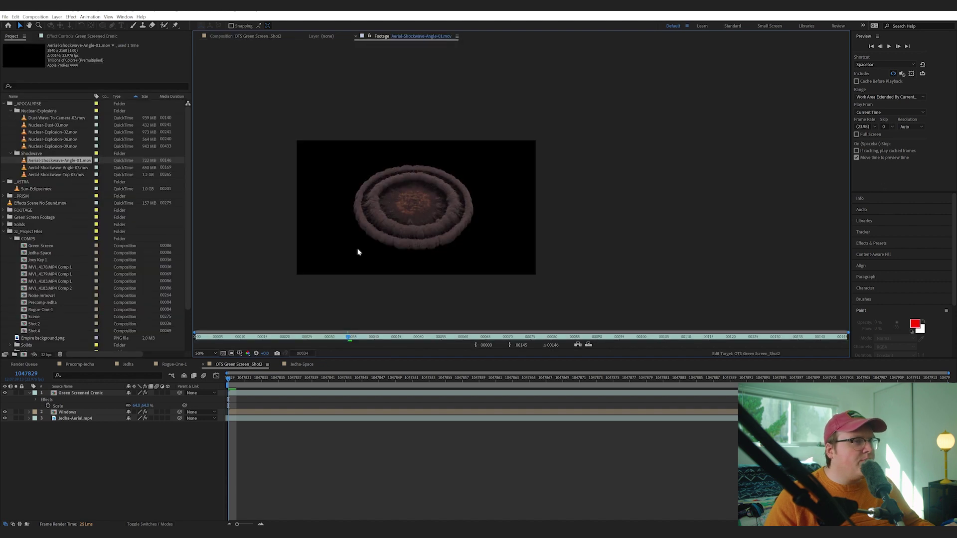
- Preview Aerial-Shockwave-Angle-01.mov and add it between the Windows and Jedha aerial layers
scroll(358, 251, "up", 2)
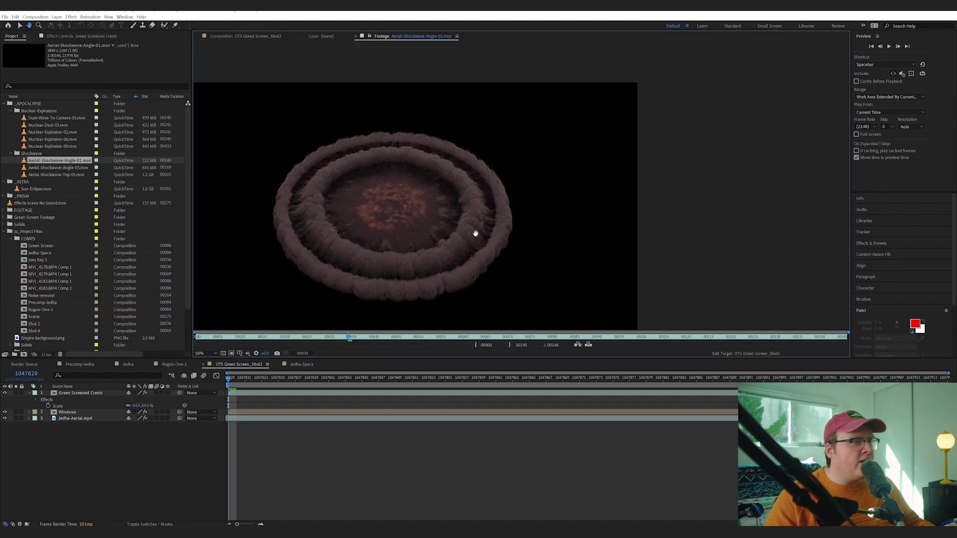
left_click_drag(185, 336, 405, 337)
left_click_drag(60, 160, 110, 415)
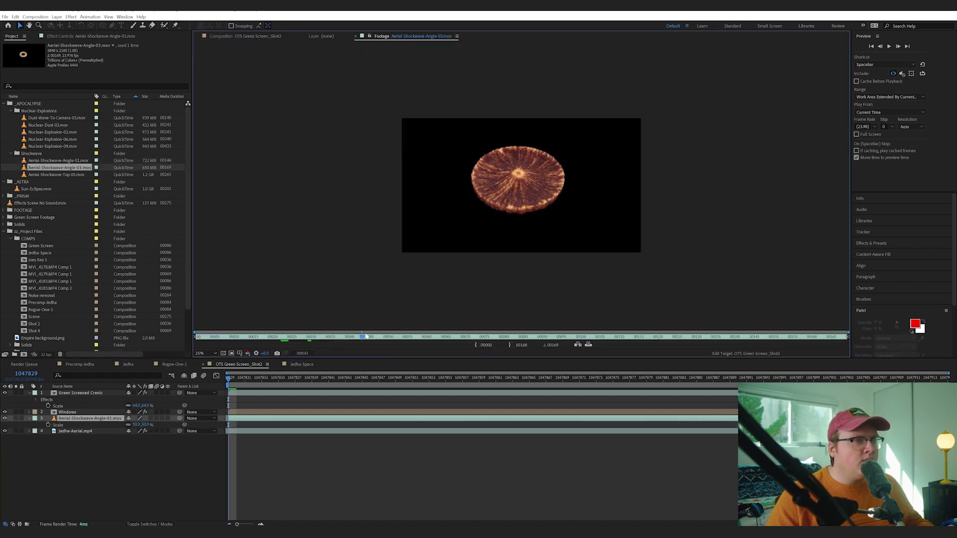
- Preview Aerial-Shockwave-Angle-03.mov and add it directly above the first shockwave layer
mouse_move(282, 340)
left_mouse_down()
mouse_move(476, 339)
mouse_move(275, 341)
mouse_move(288, 342)
left_mouse_up()
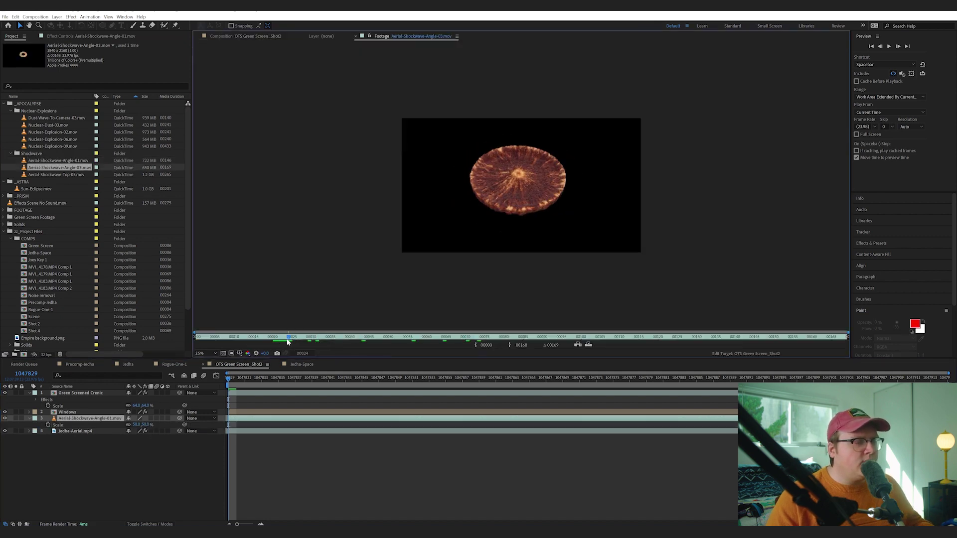
left_click_drag(59, 167, 73, 415)
- Scale the Angle-03 shockwave to 40% and shift it slightly left inside the first shockwave's rings, checking a later frame
key("s")
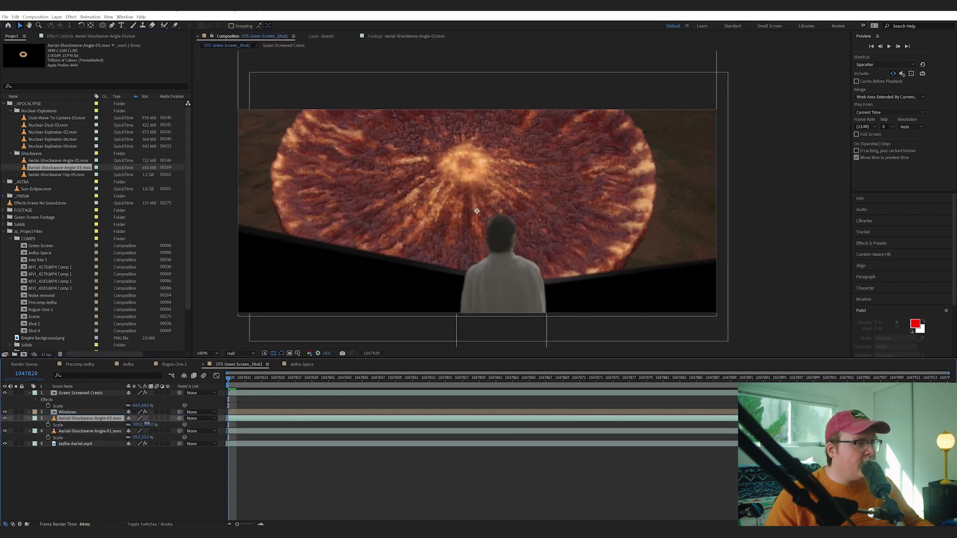
left_click_drag(147, 424, 117, 424)
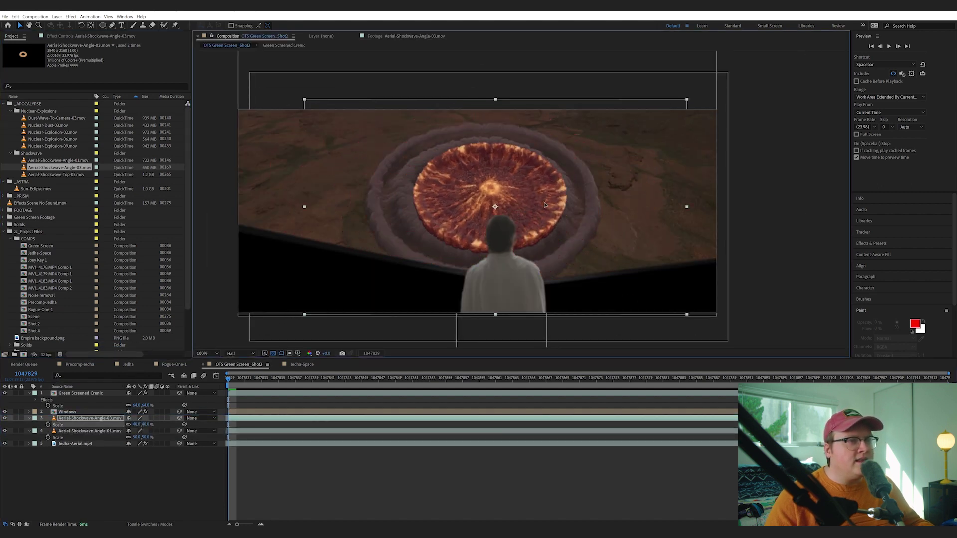
left_click_drag(544, 204, 536, 204)
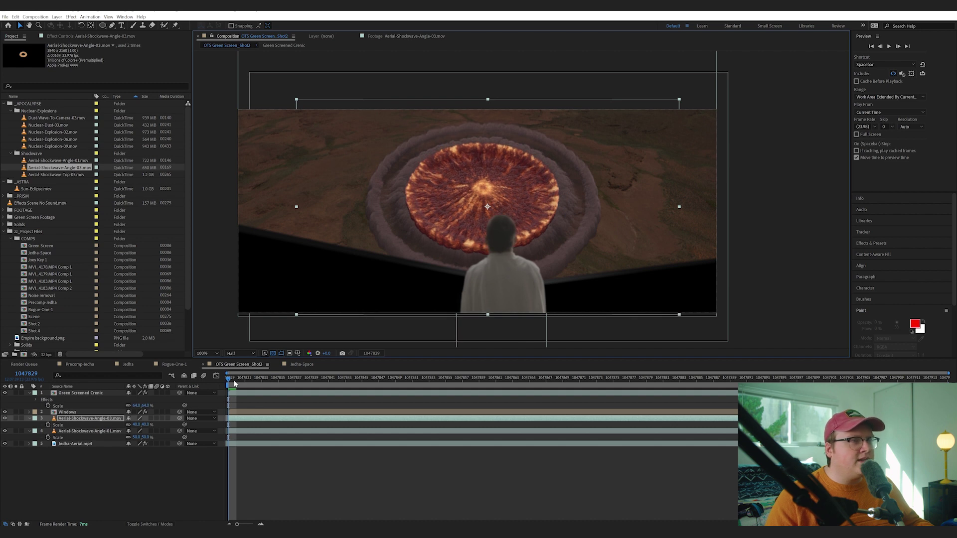
left_click(432, 383)
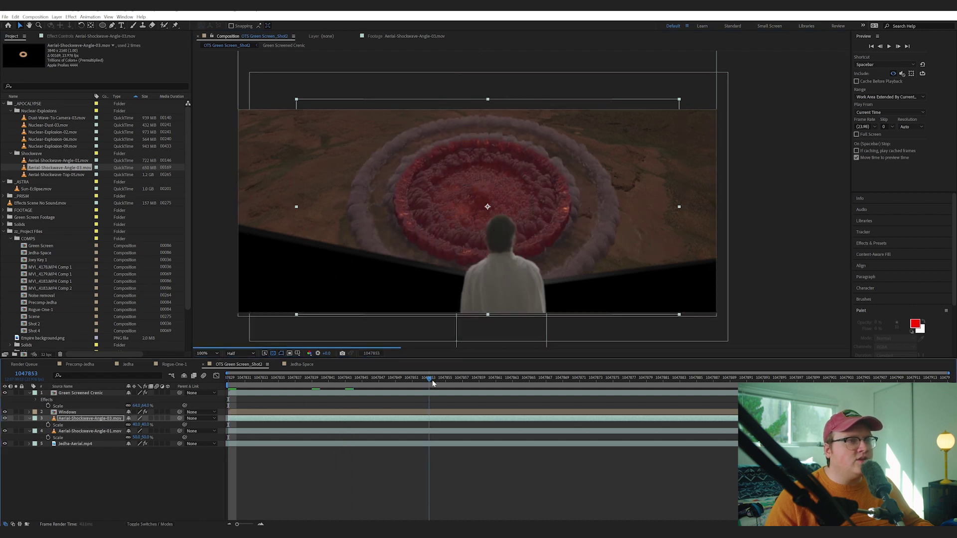
key("Home")
- Preview Aerial-Shockwave-Top-05.mov and add it between the Windows and Angle-03 shockwave layers
double_click(73, 176)
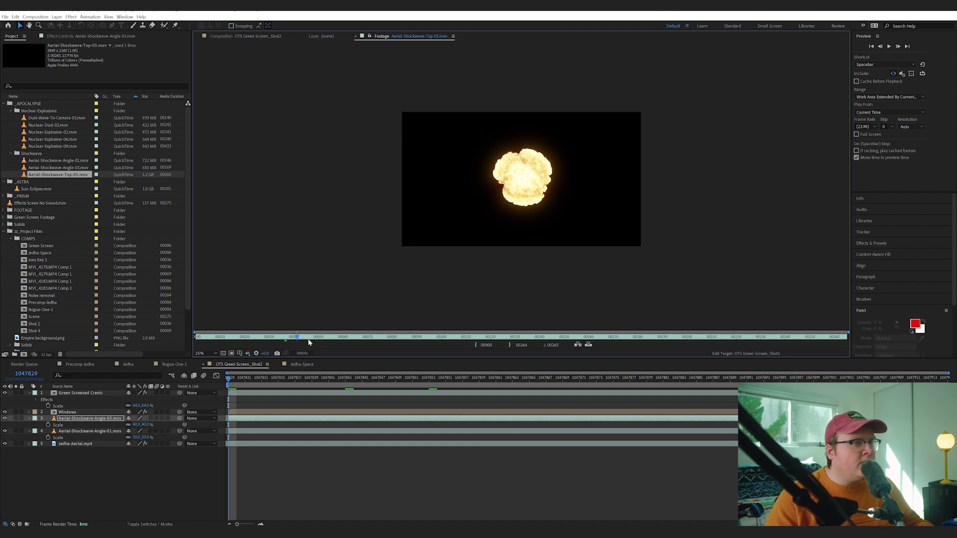
left_click_drag(308, 342, 205, 334)
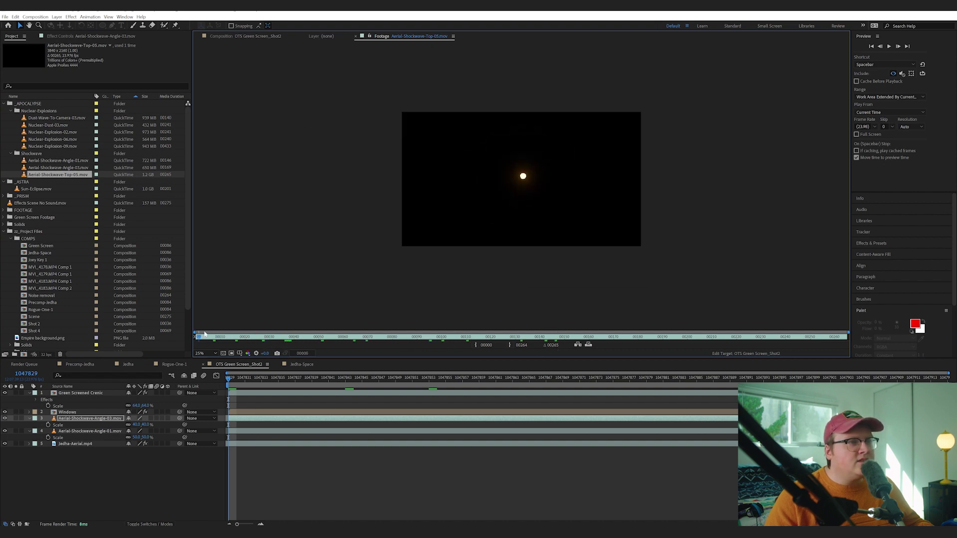
key("space")
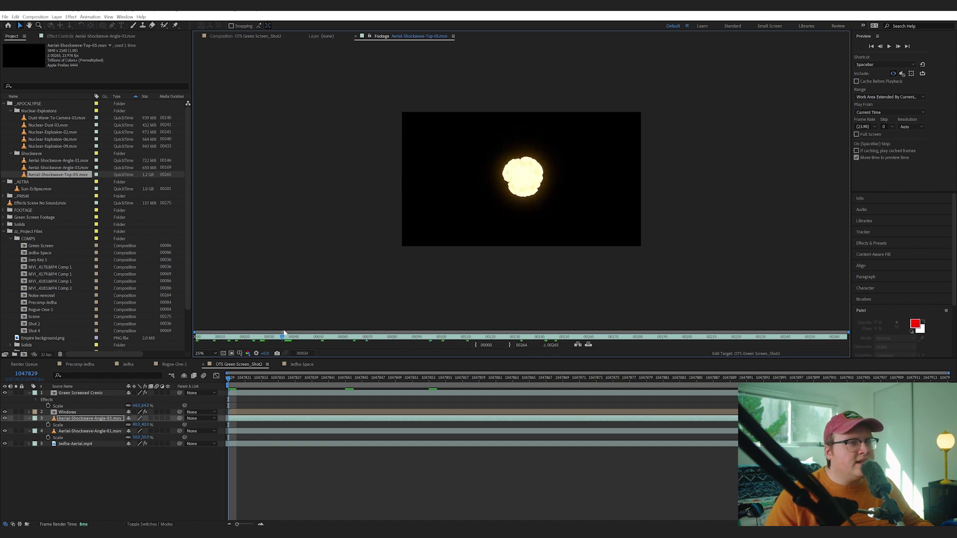
left_click(476, 345)
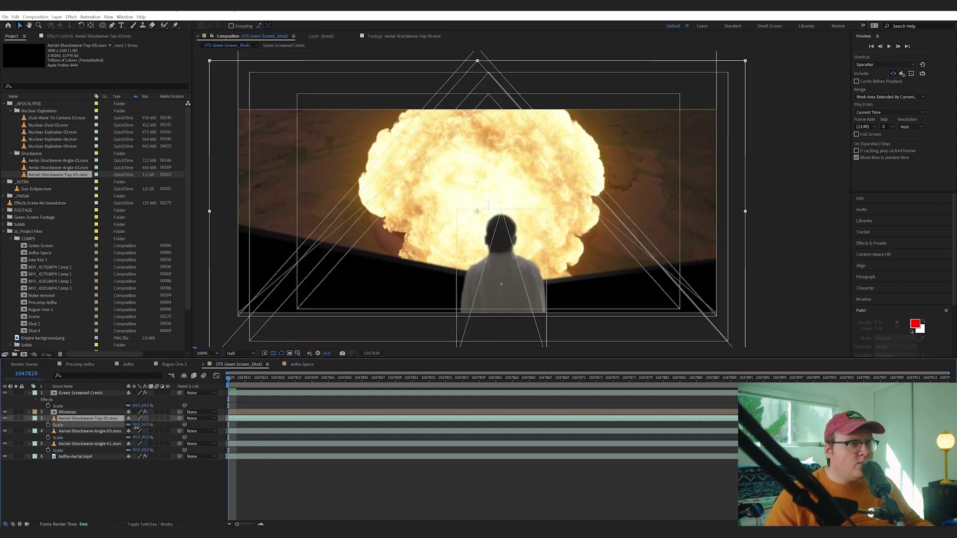
- Scale the Top-05 explosion to 31% and move it up into the centre of the shockwave rings
left_click_drag(135, 425, 129, 425)
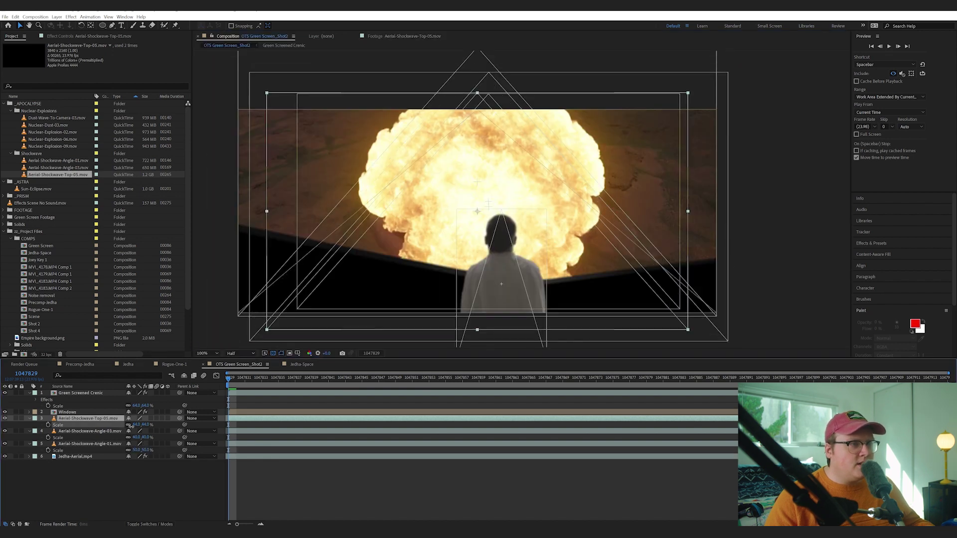
left_click_drag(498, 192, 502, 171)
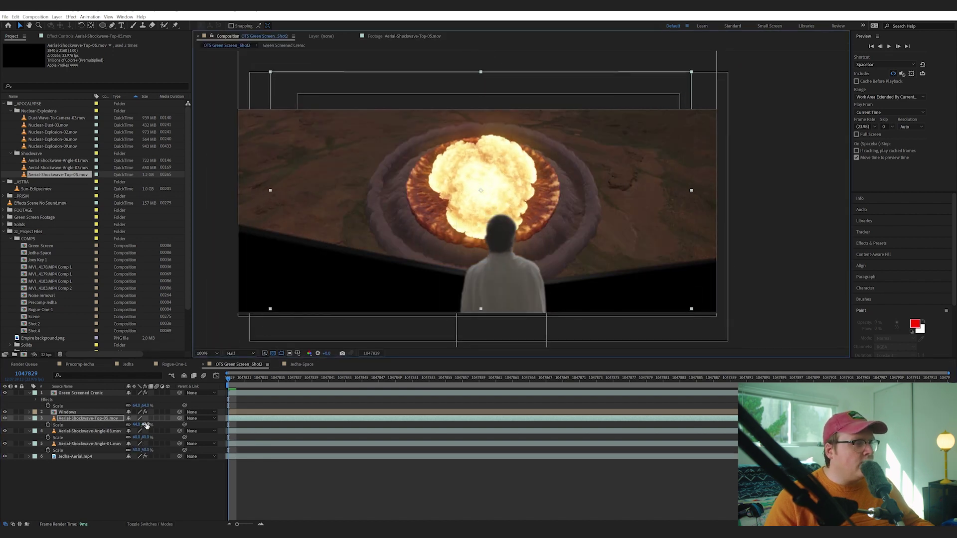
left_click_drag(148, 424, 142, 424)
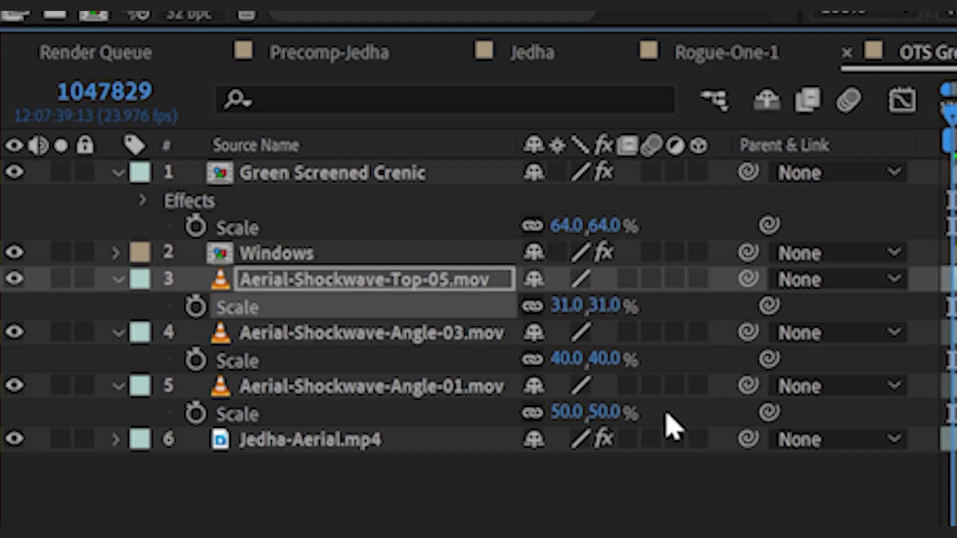
- Make the Top-05 explosion a 3D layer and tilt it to match the perspective of the ground
left_click(168, 418)
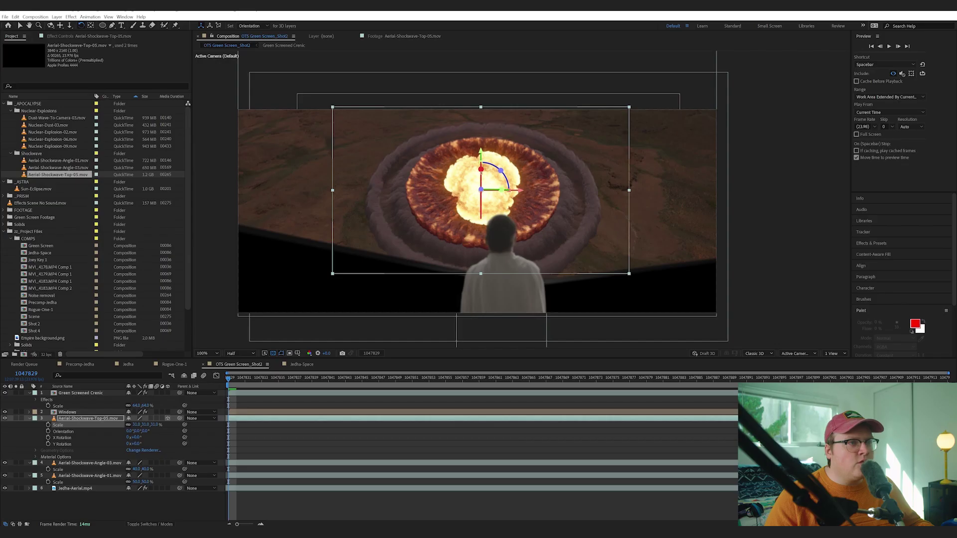
left_click_drag(481, 171, 481, 163)
left_click_drag(130, 430, 134, 431)
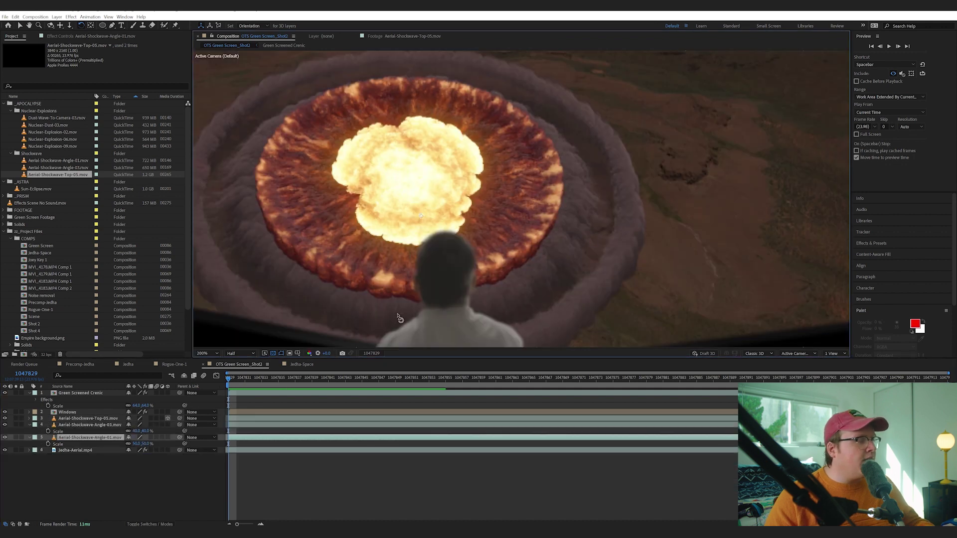
- Add a Drop Shadow to the Angle-01 shockwave with raised distance and softness, a downward direction and 27% opacity
left_click(94, 37)
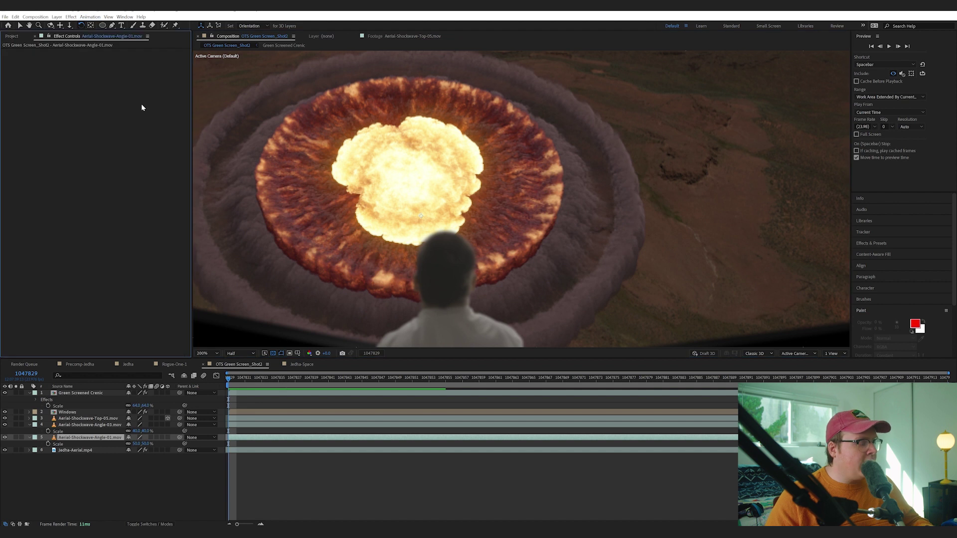
key("ctrl+space")
type("dr")
key("Return")
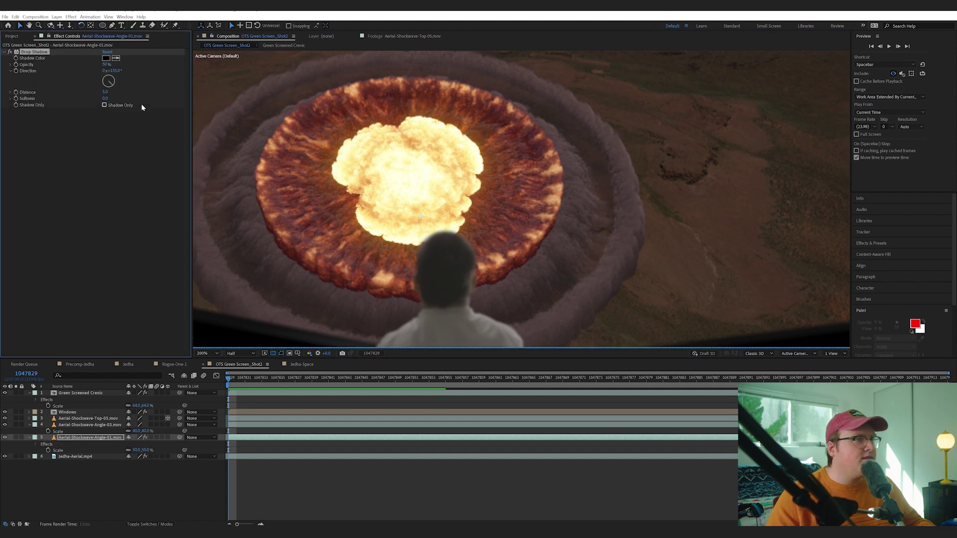
left_click_drag(105, 92, 157, 99)
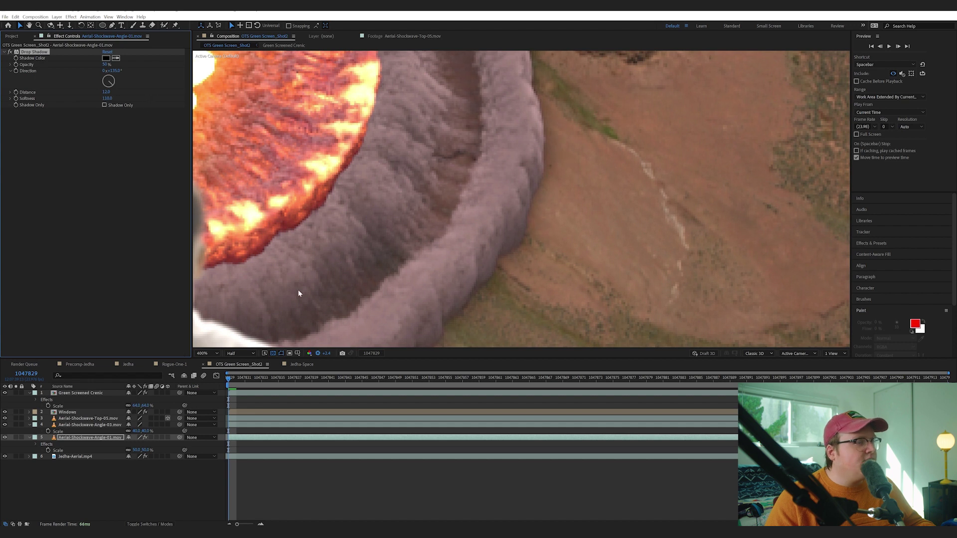
left_click(243, 354)
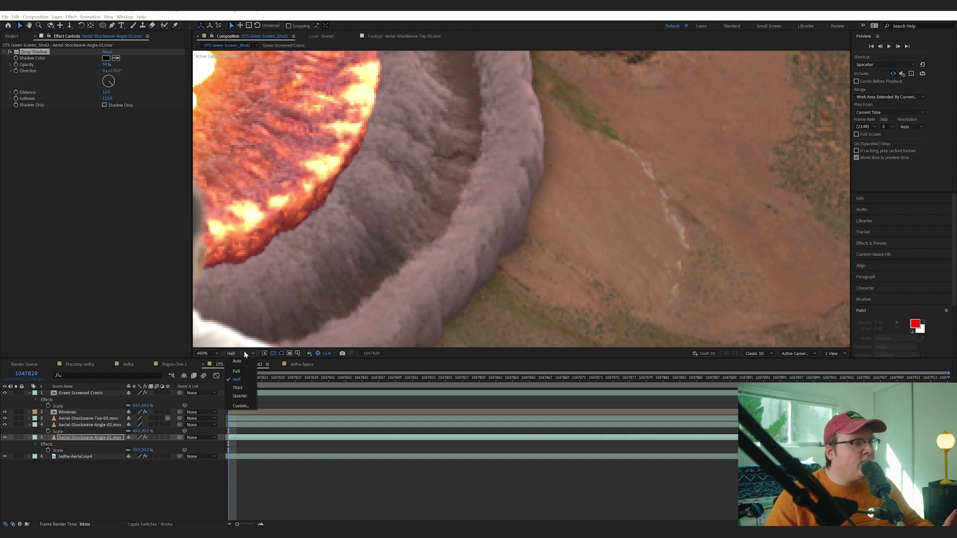
left_click(381, 365)
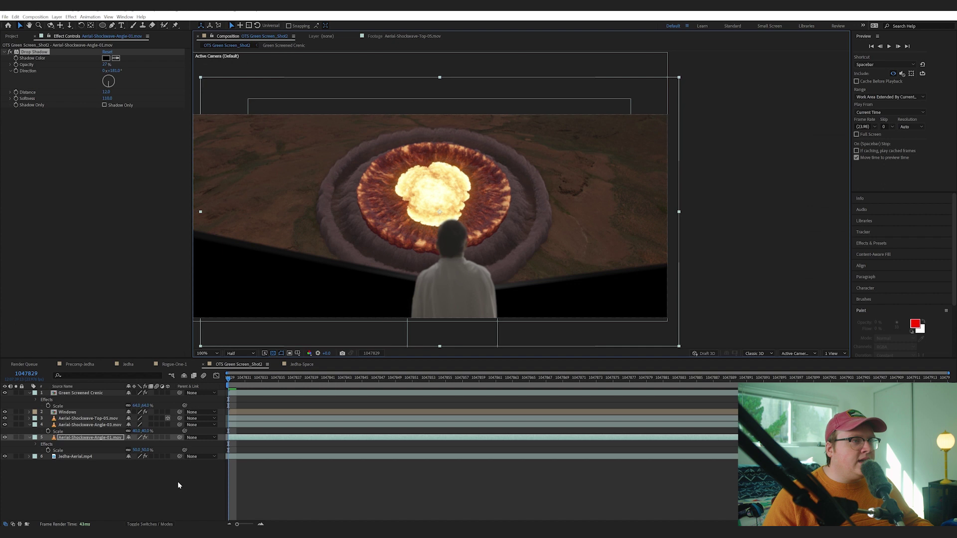
- Copy Adjustment Layer 14 from the Jedha Explosion composition into OTS Green Screen_Shot2 and lower its Glow Threshold
left_click(176, 481)
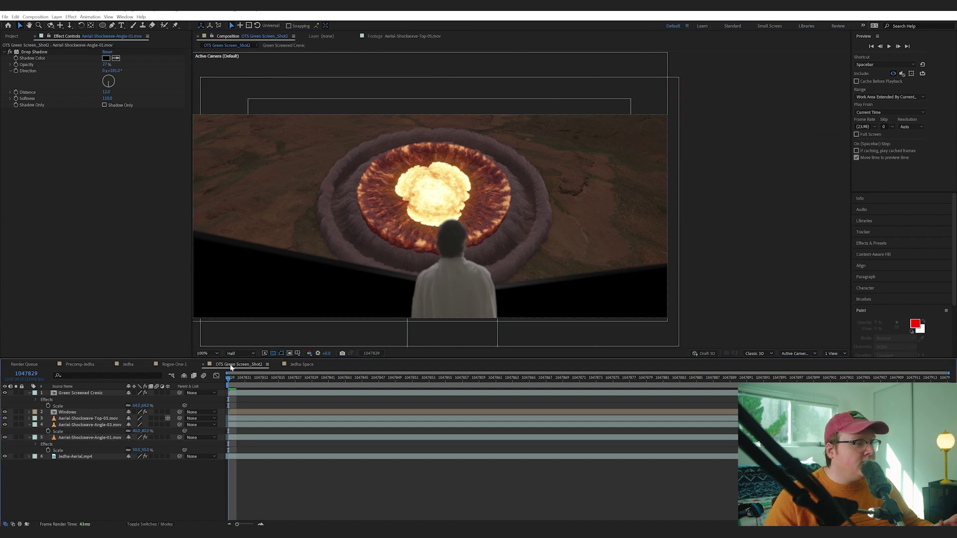
left_click_drag(218, 370, 174, 366)
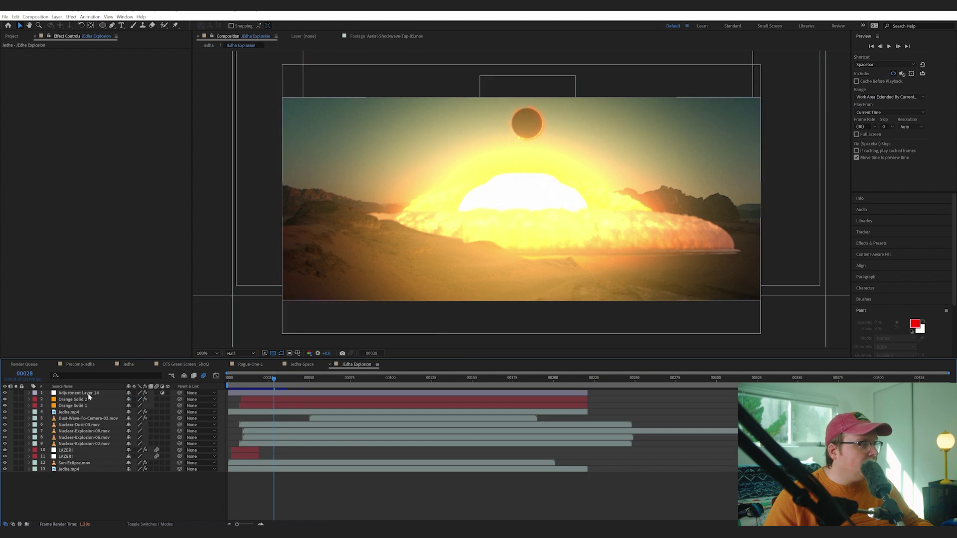
left_click(89, 395)
left_click(186, 364)
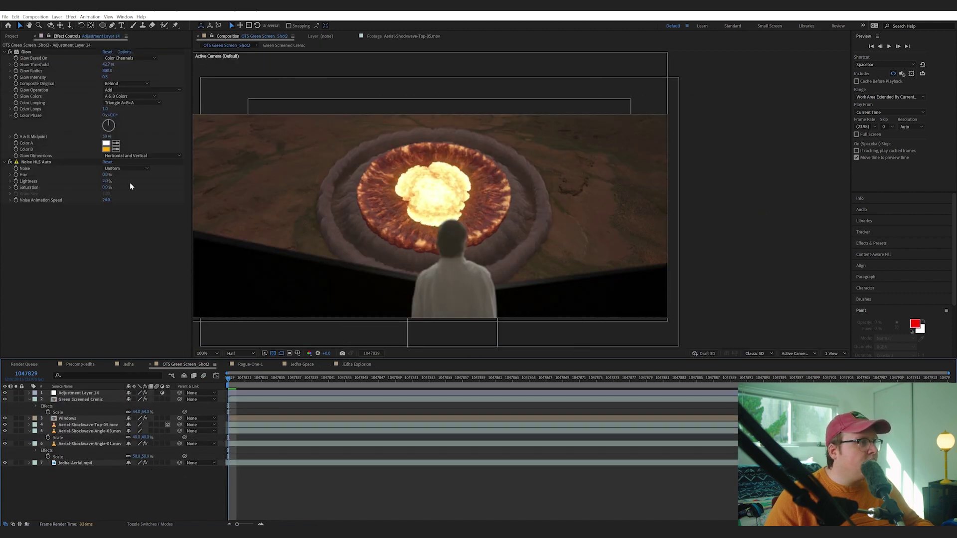
left_click_drag(106, 64, 93, 66)
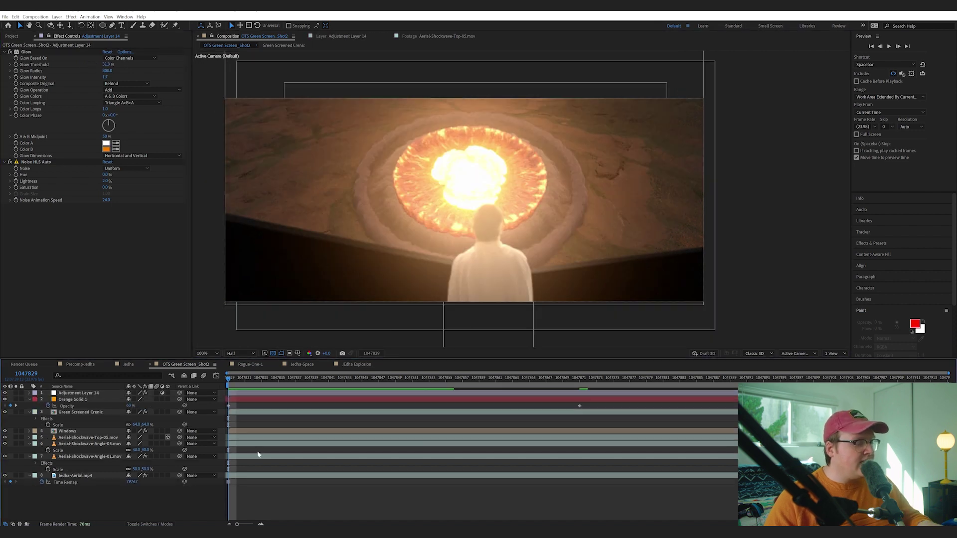
- Create a black solid at composition size, 1920 px wide, above all other layers
key("ctrl+y")
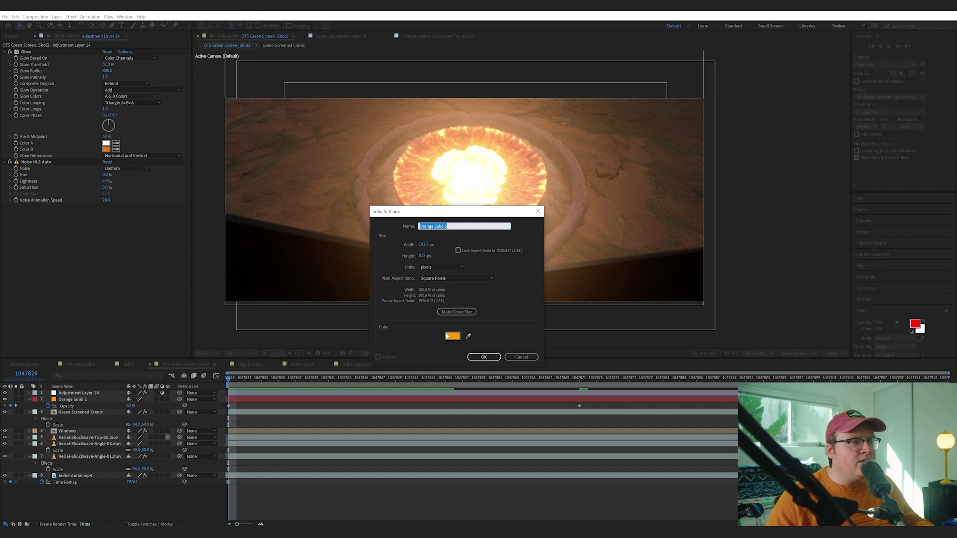
left_click(454, 337)
left_click_drag(270, 382, 161, 486)
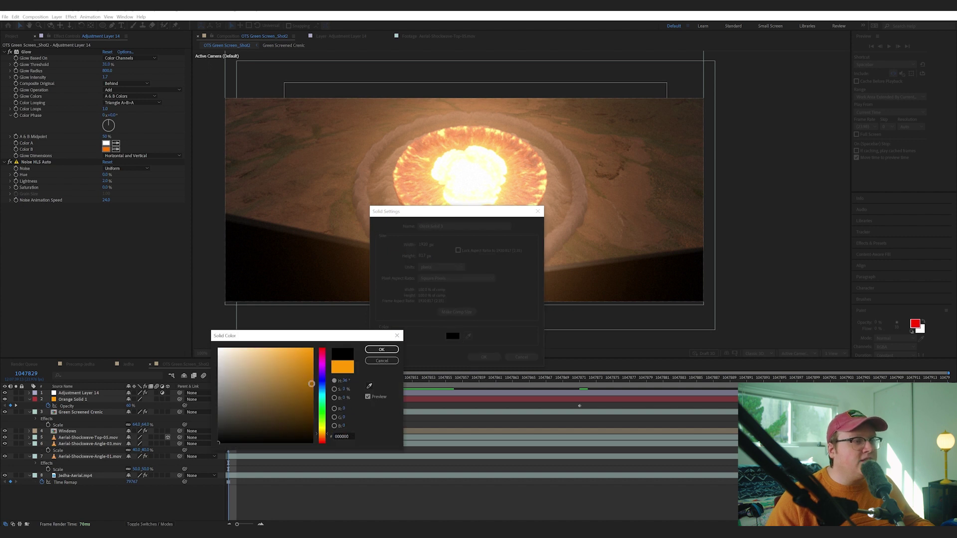
left_click(381, 350)
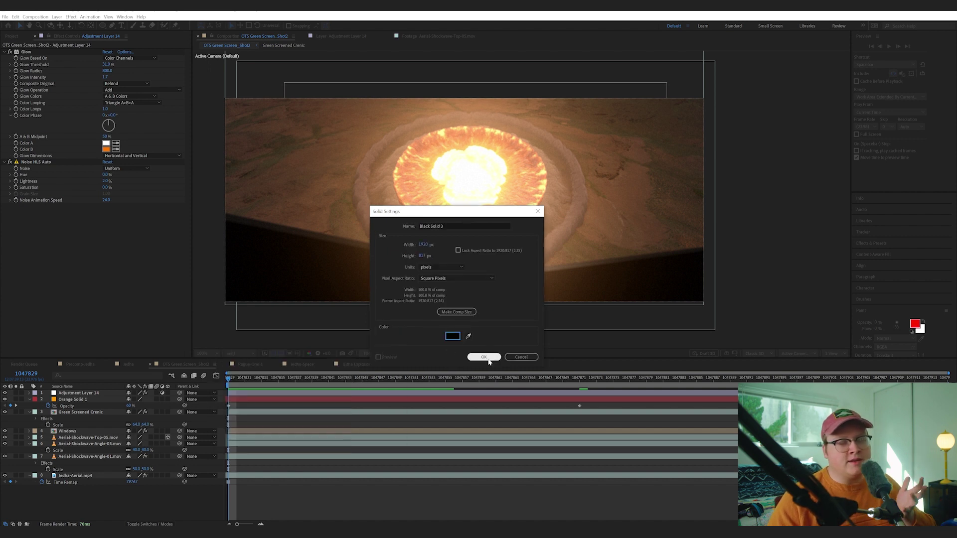
left_click(483, 357)
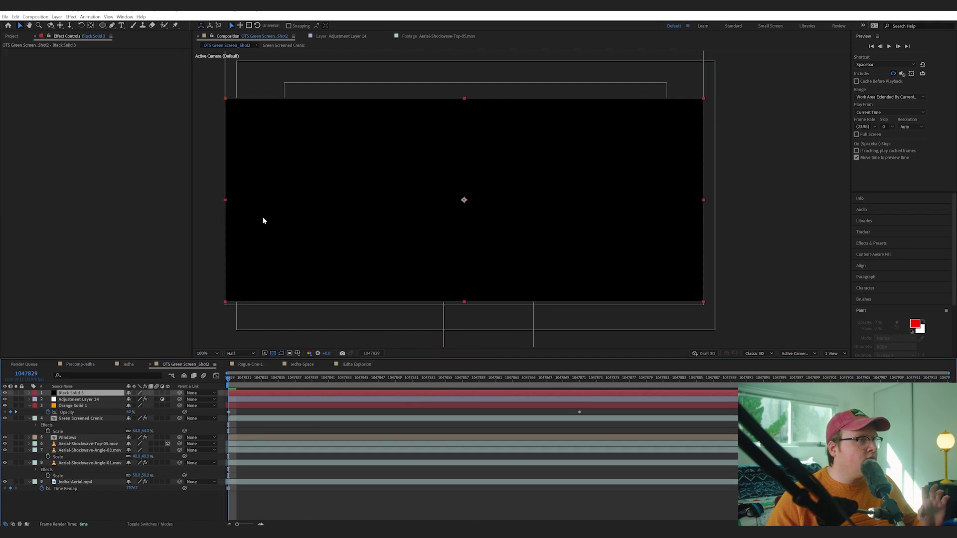
- Add a full-frame ellipse mask to the black solid and set the mask mode to Subtract
left_click(102, 26)
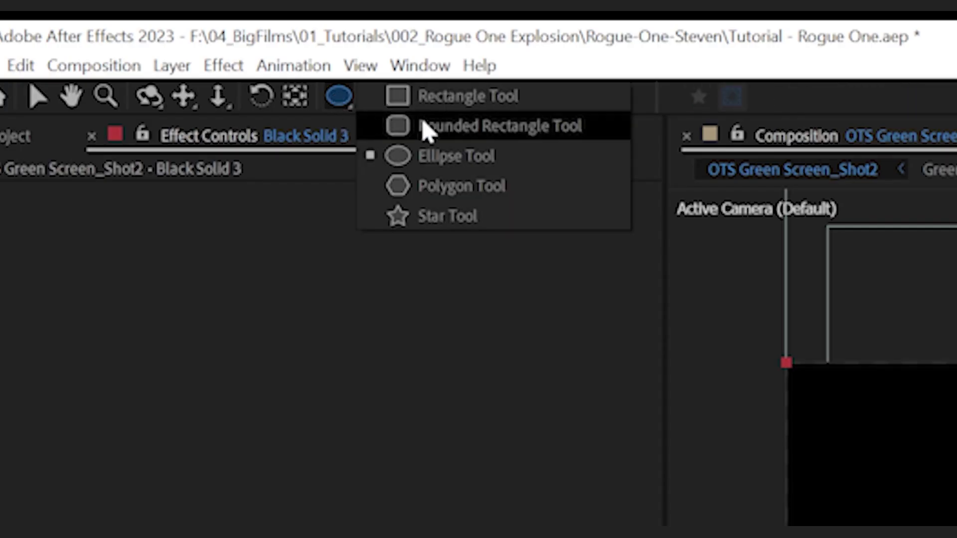
left_click(143, 43)
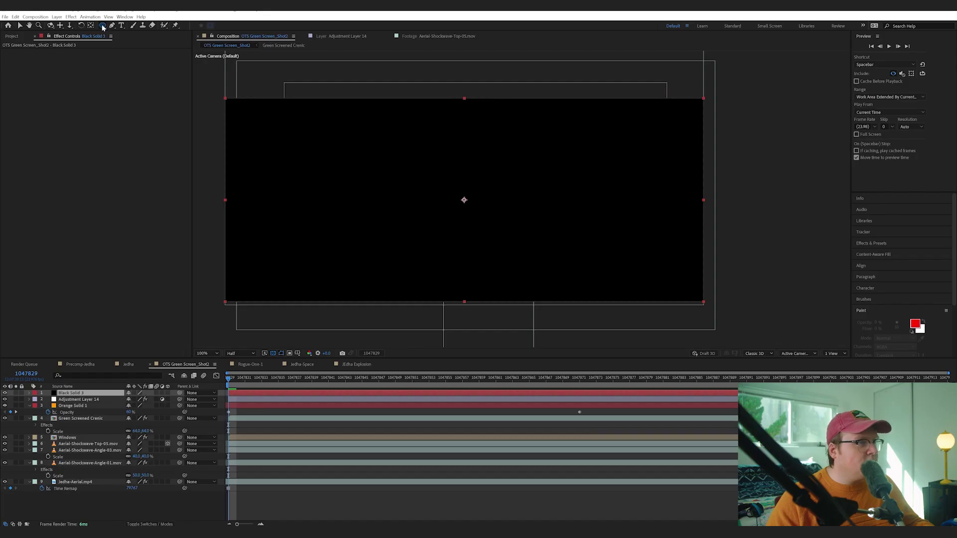
double_click(102, 26)
left_click(139, 406)
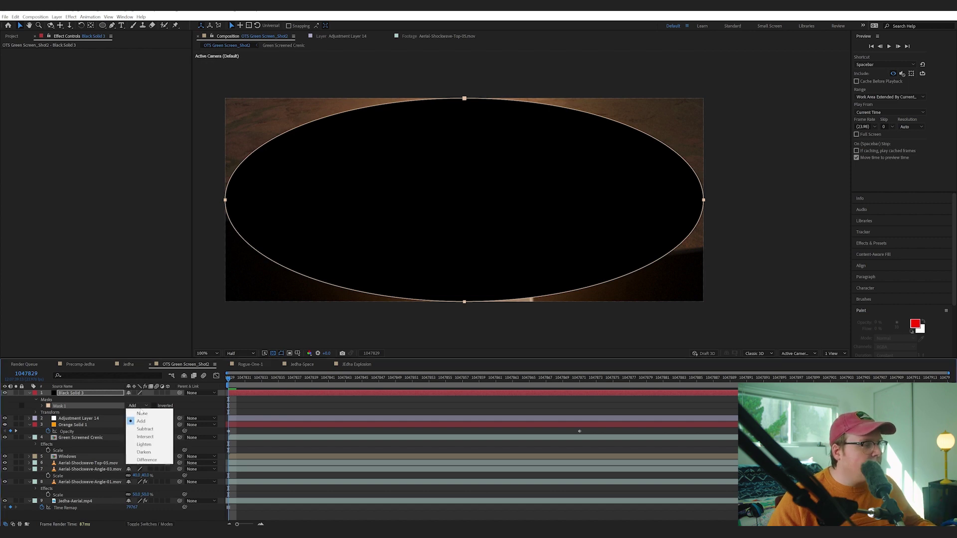
left_click(152, 427)
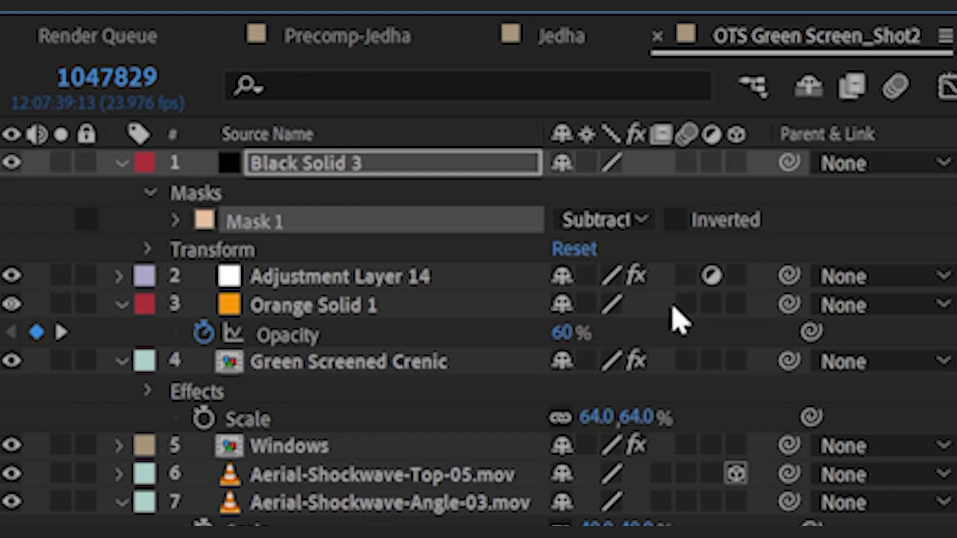
- Feather the ellipse mask heavily into a soft vignette and lower the black solid's opacity to 14%
key("f")
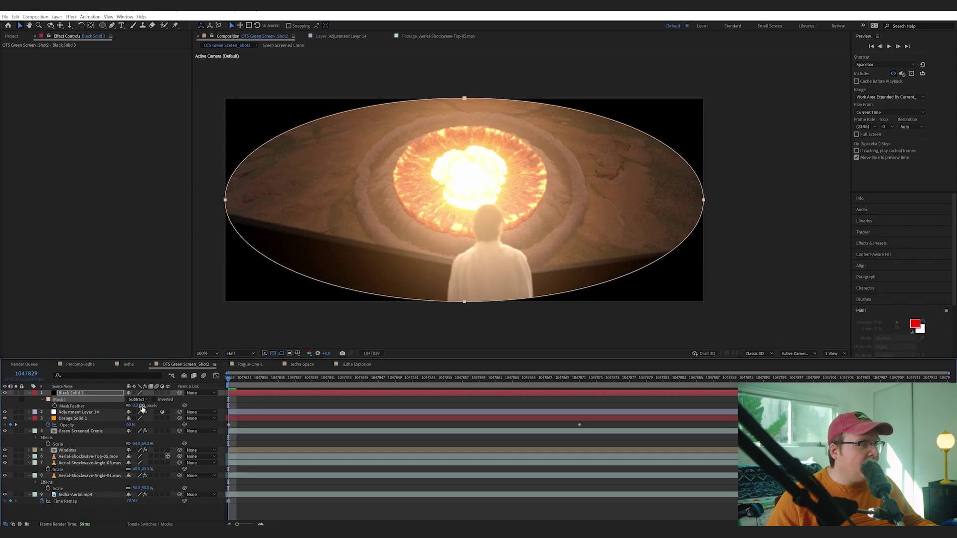
left_click_drag(142, 406, 148, 405)
left_click(155, 410)
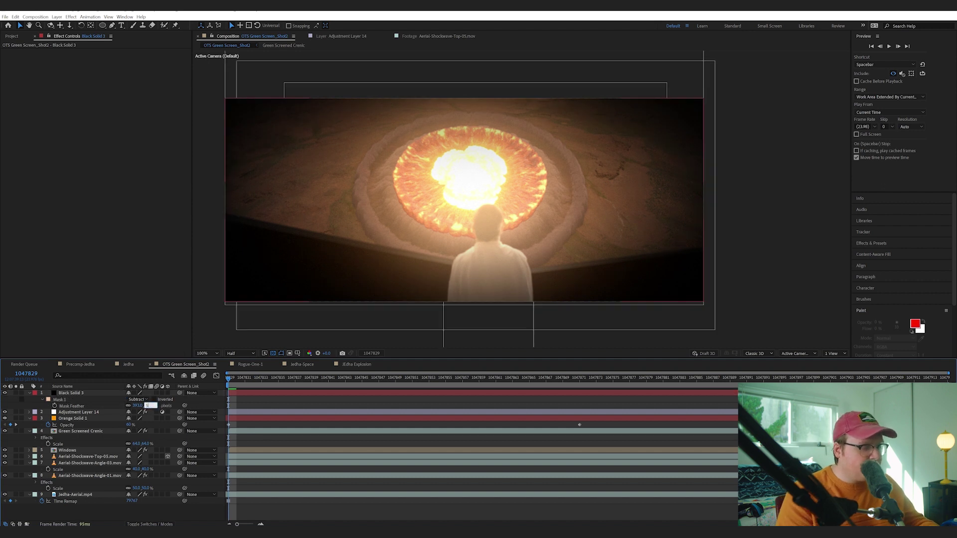
left_click(143, 394)
key("t")
left_click_drag(132, 399, 86, 400)
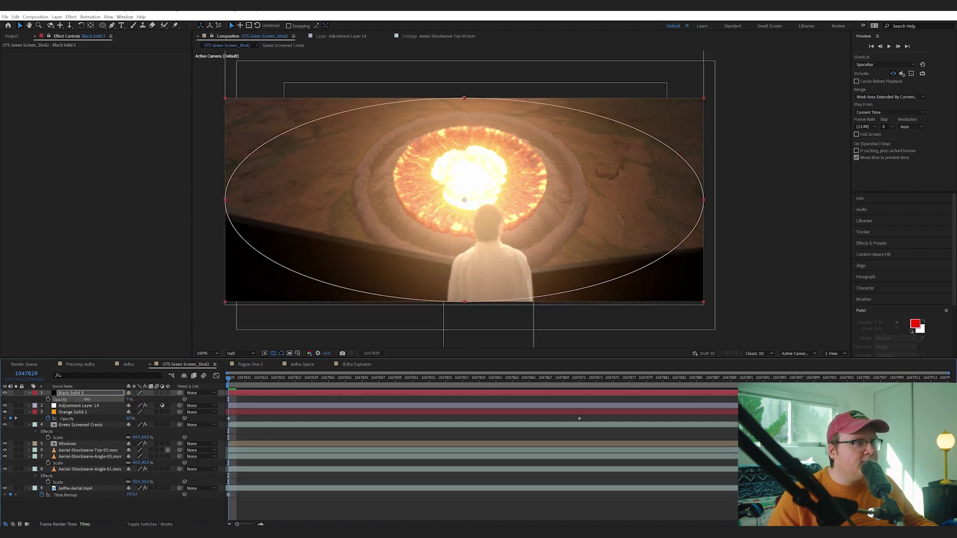
left_click(169, 502)
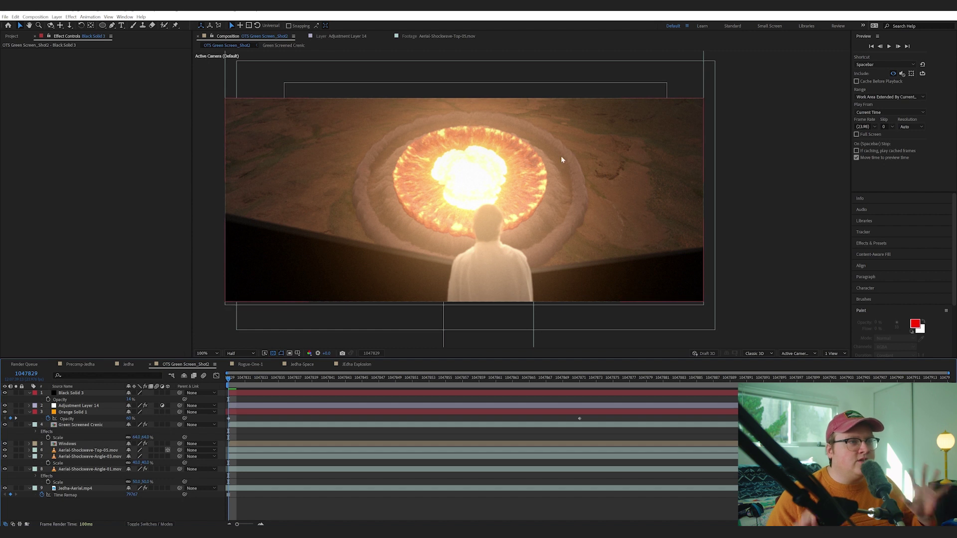
- Play back the over-the-shoulder shot from its start to review the glow, vignette and shockwave timing
key("space")
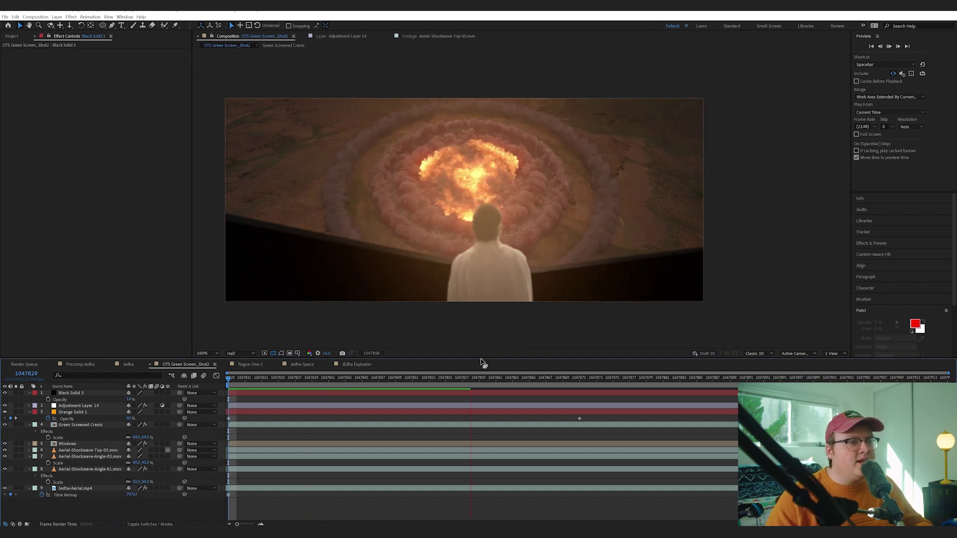
left_click_drag(456, 379, 28, 355)
key("space")
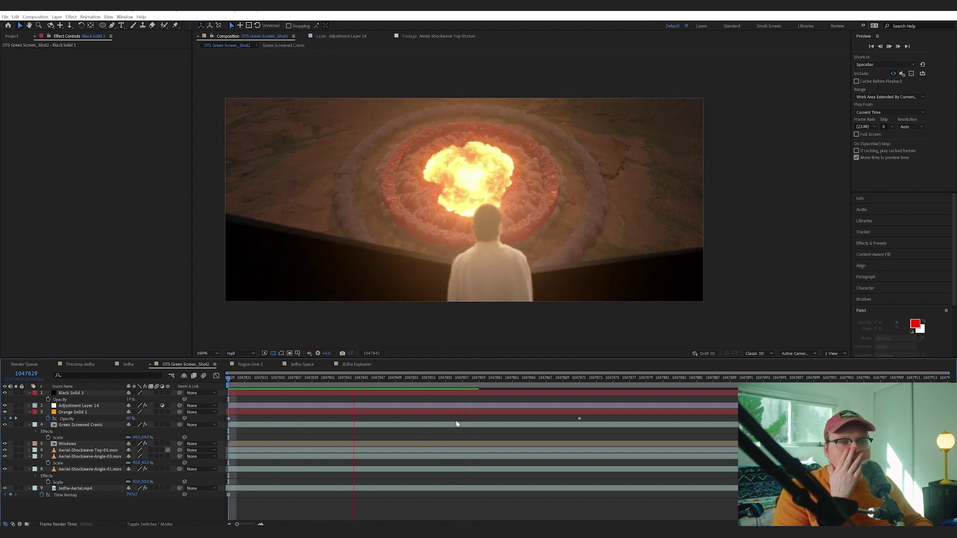
key("space")
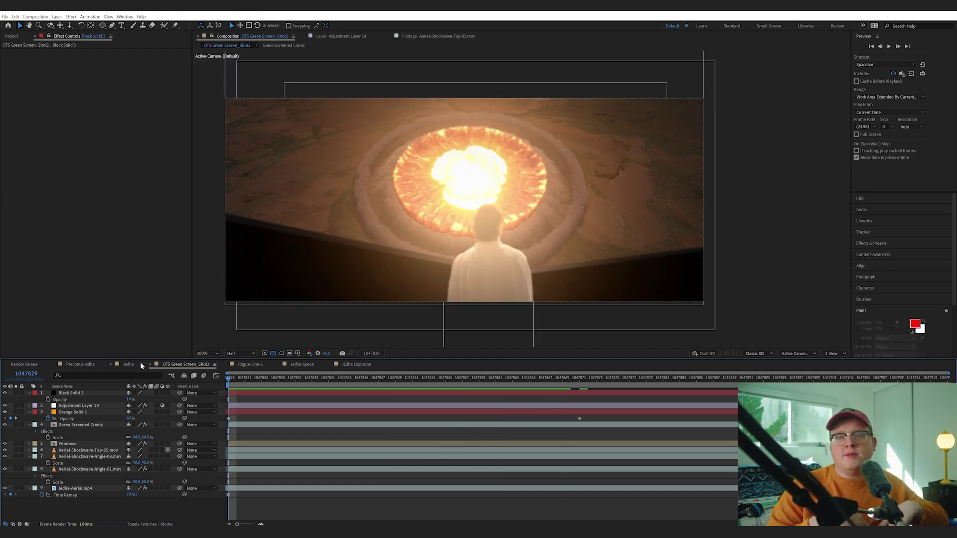
key("space")
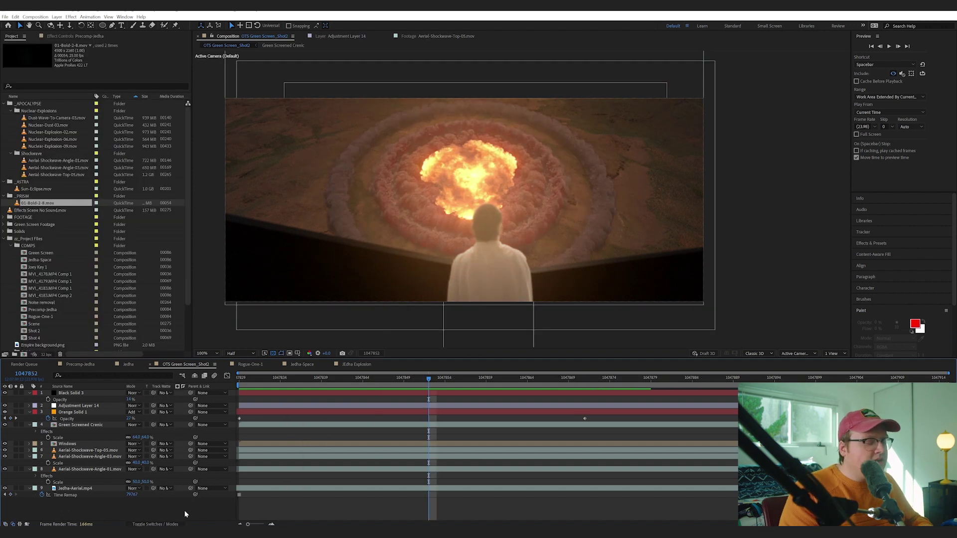
- Create a new adjustment layer above all layers and search the effects for Lumetri Color
key("ctrl+alt+y")
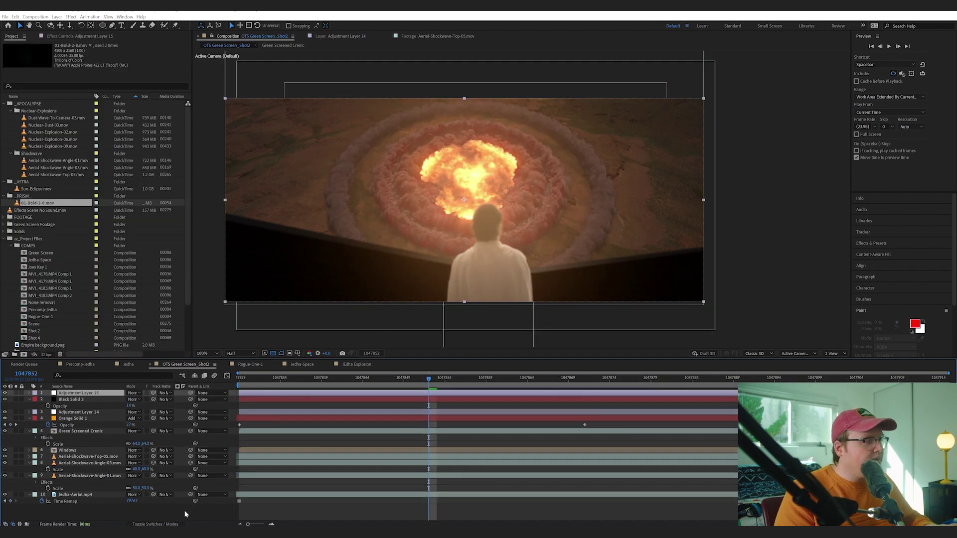
key("ctrl+space")
type("lu")
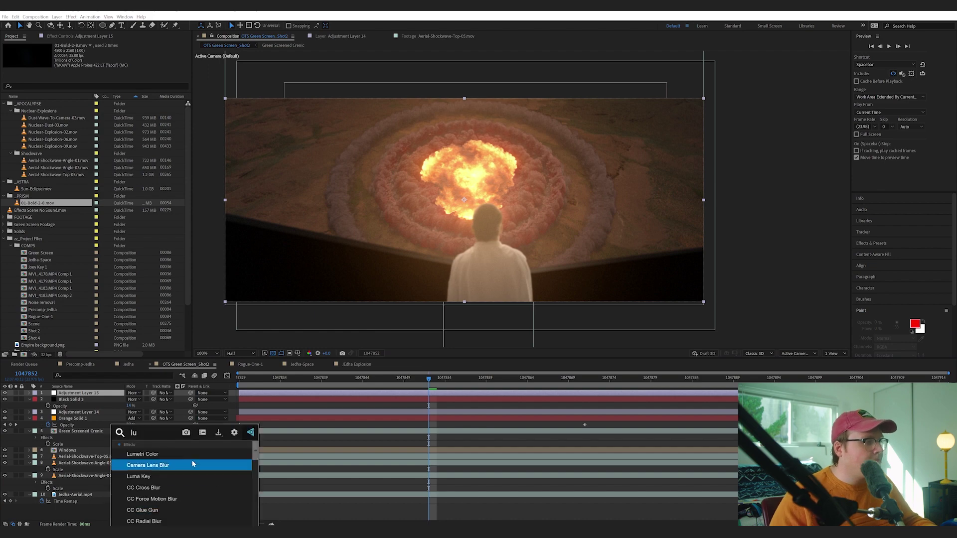